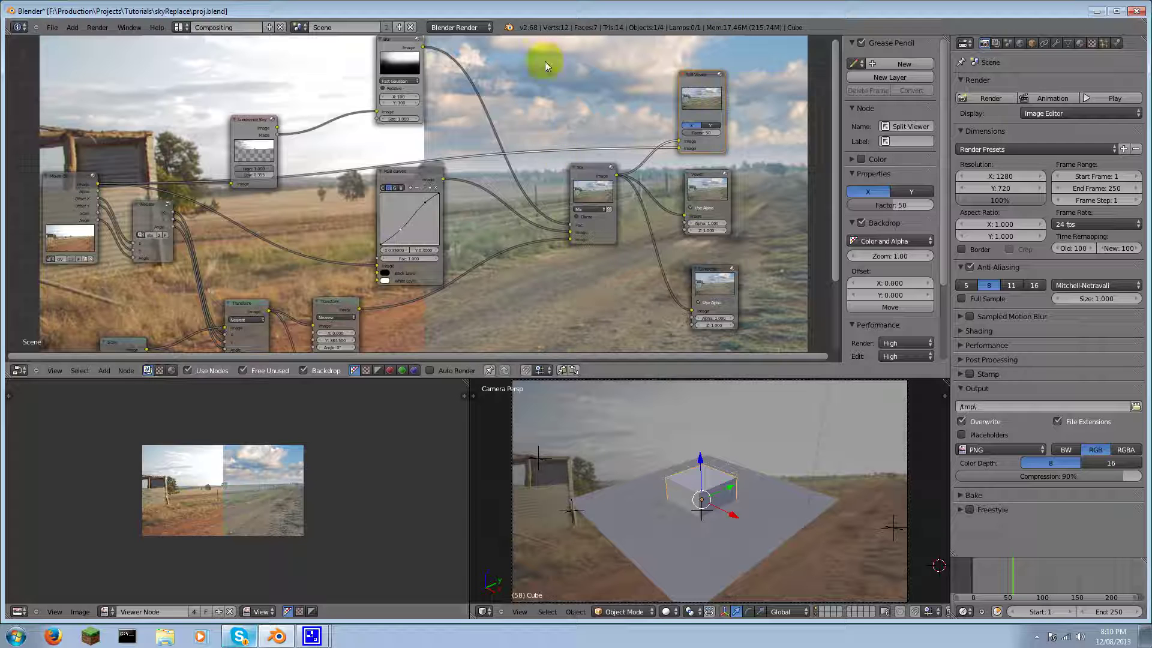
Step: Inspect the finished sky-replacement node setup, comparing the composite in the Viewer and Split Viewer nodes
middle_drag(288, 162, 363, 129)
middle_drag(465, 142, 380, 143)
middle_drag(485, 146, 506, 187)
middle_drag(438, 163, 464, 172)
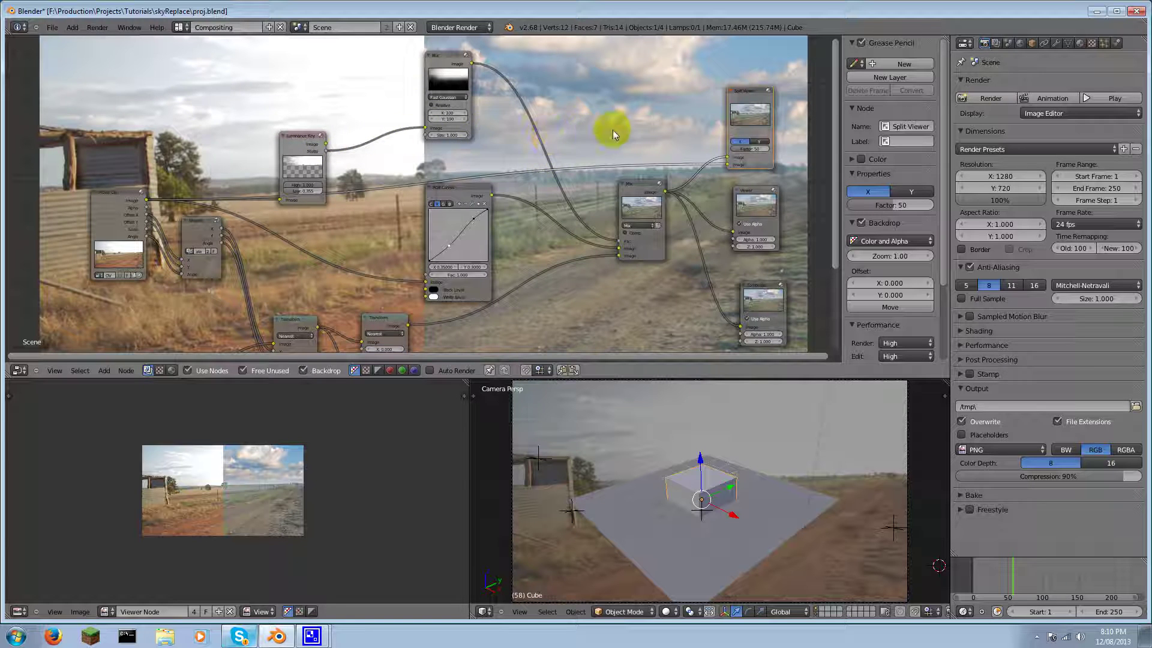
middle_drag(559, 205, 612, 214)
middle_drag(622, 174, 412, 160)
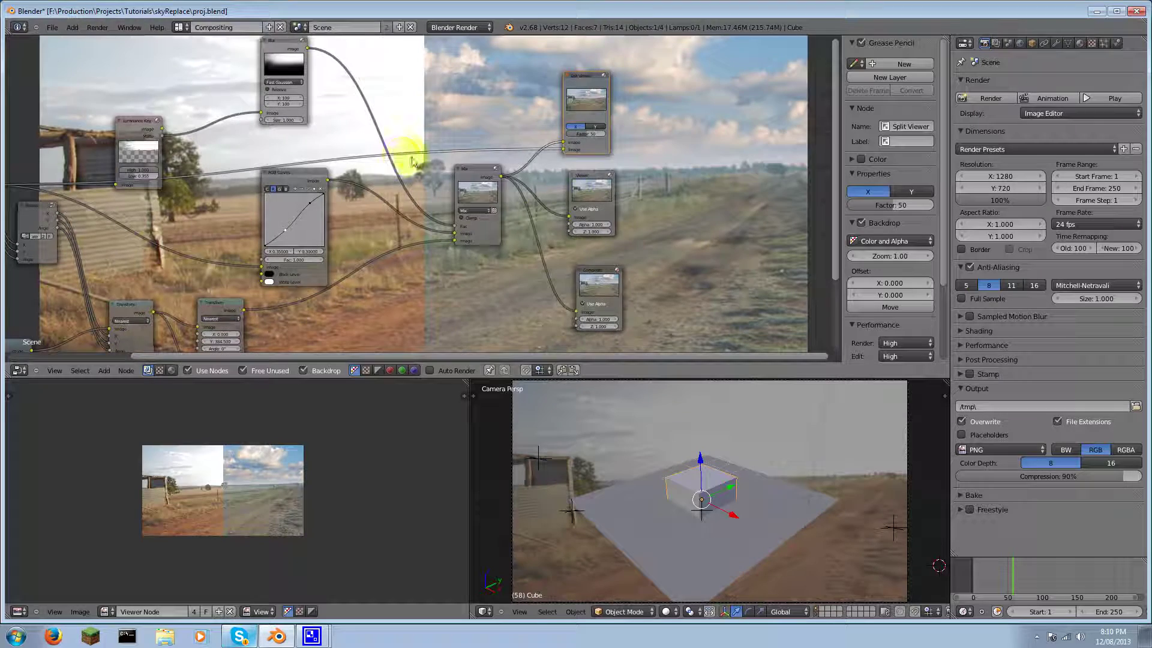
click(600, 196)
middle_drag(522, 232, 600, 256)
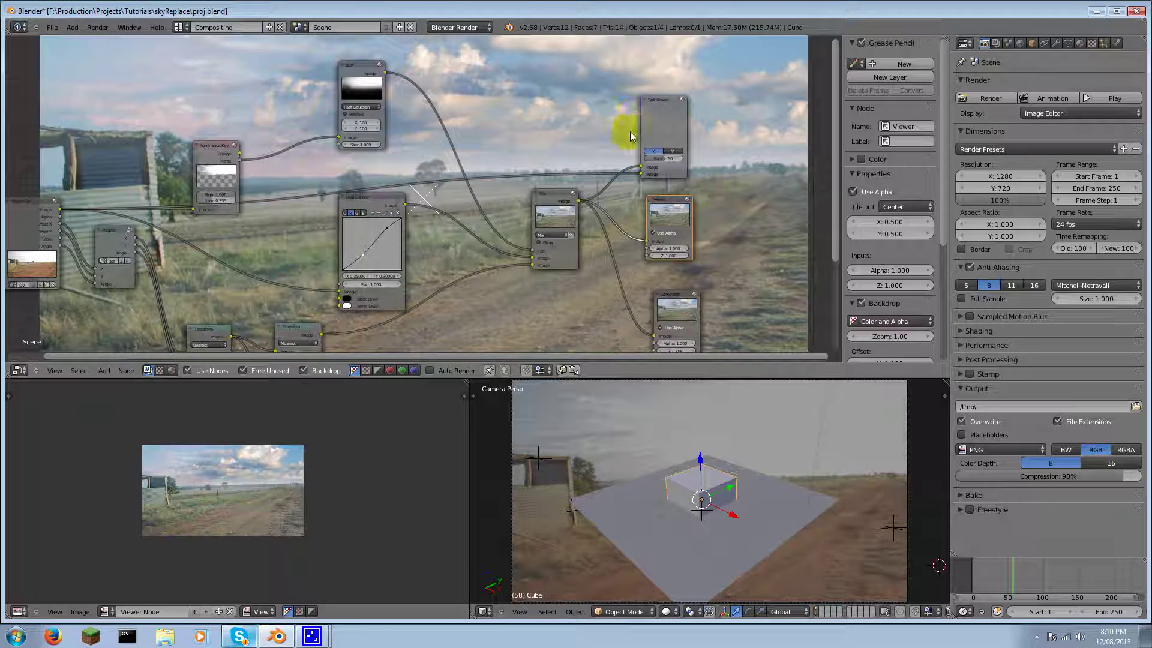
middle_drag(287, 214, 206, 199)
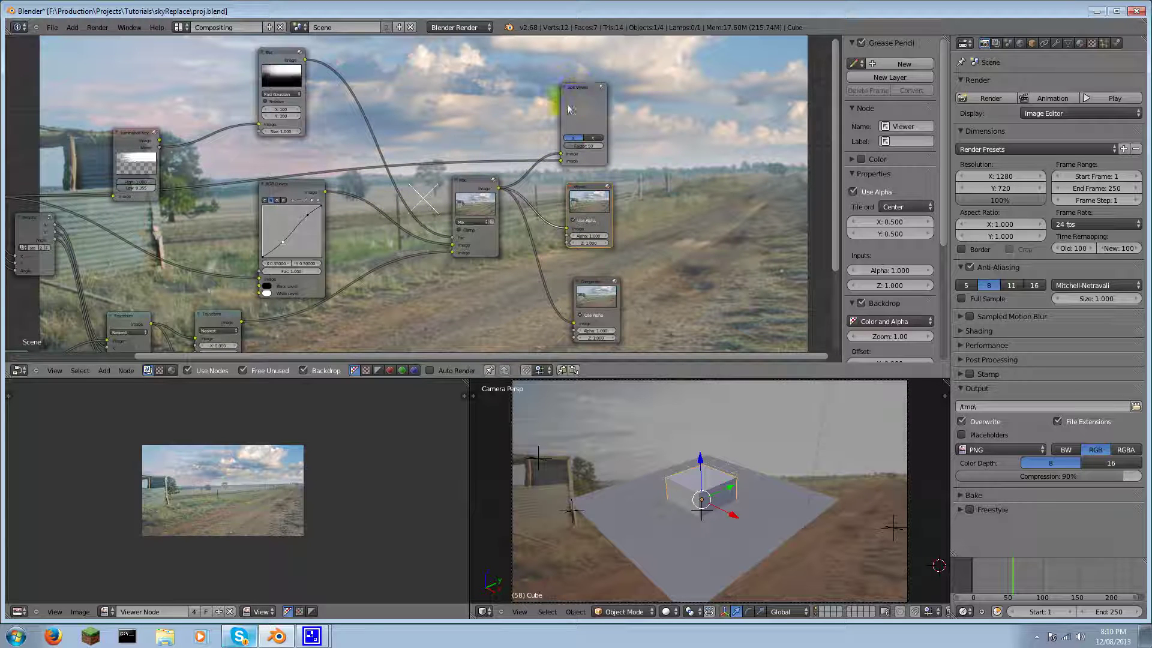
click(579, 87)
middle_drag(395, 228, 447, 237)
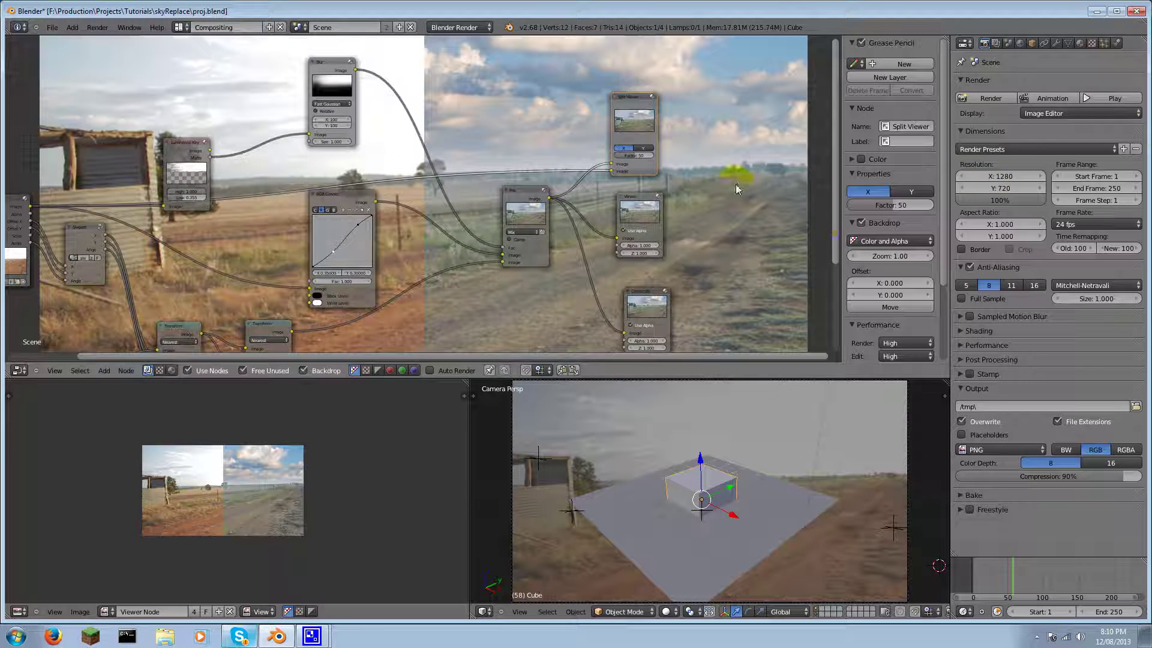
Step: Play back the rendered animation of the sky replacement and close the playback window
click(1106, 99)
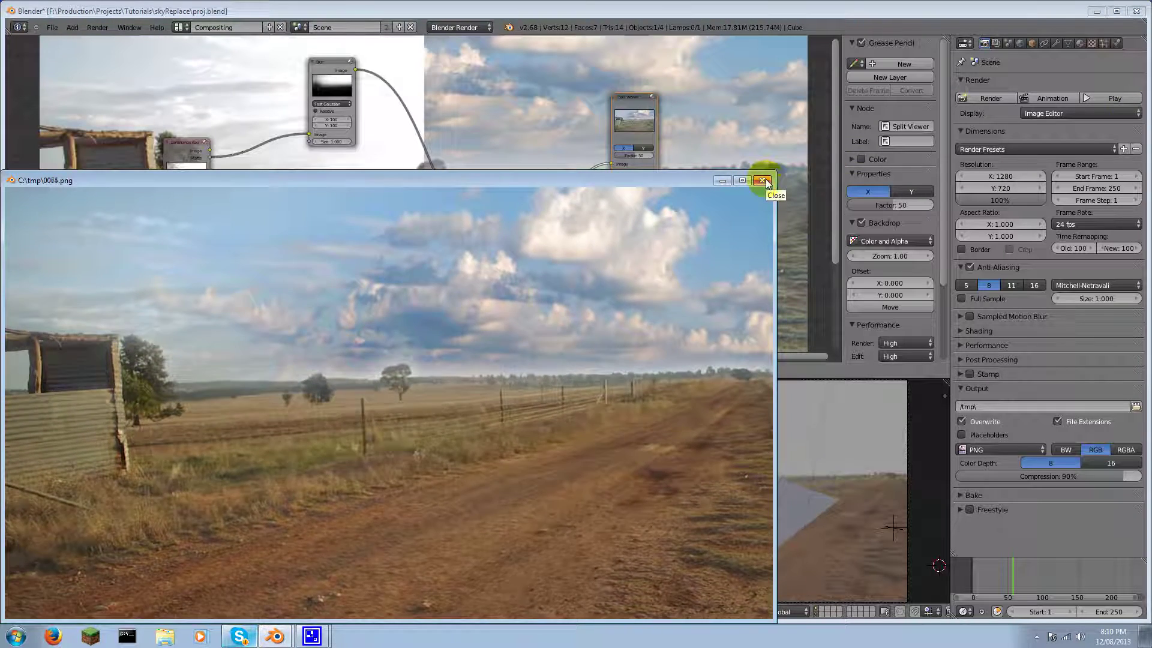
click(762, 180)
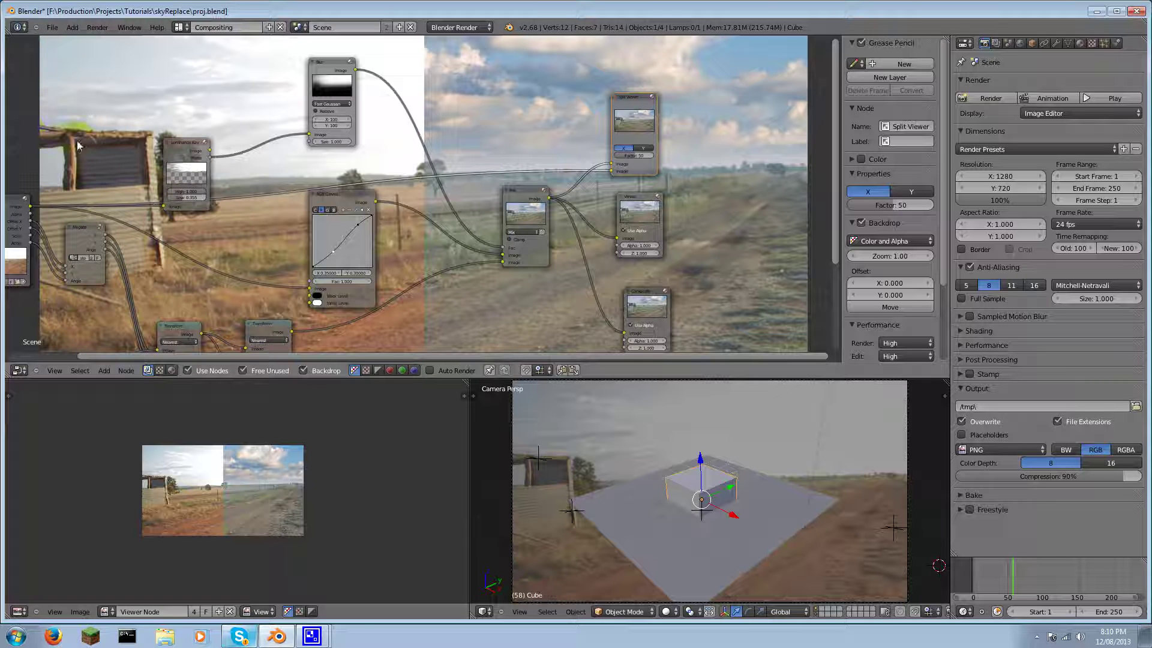
Step: Start a new project, reloading the default startup scene
click(49, 28)
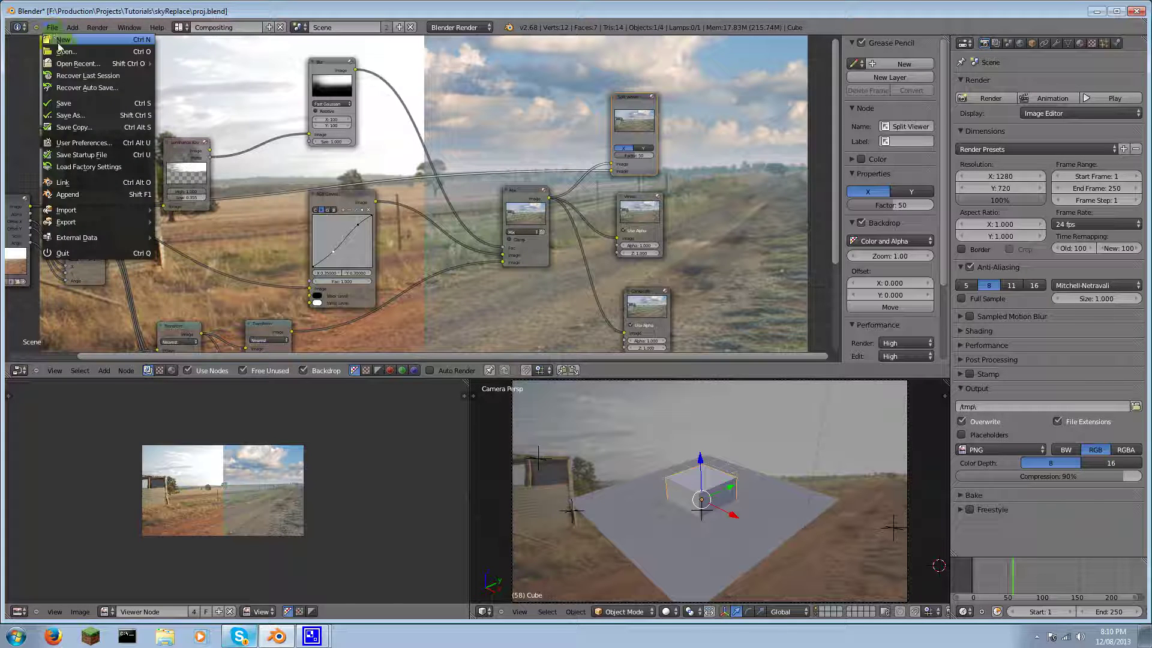
click(58, 39)
click(57, 42)
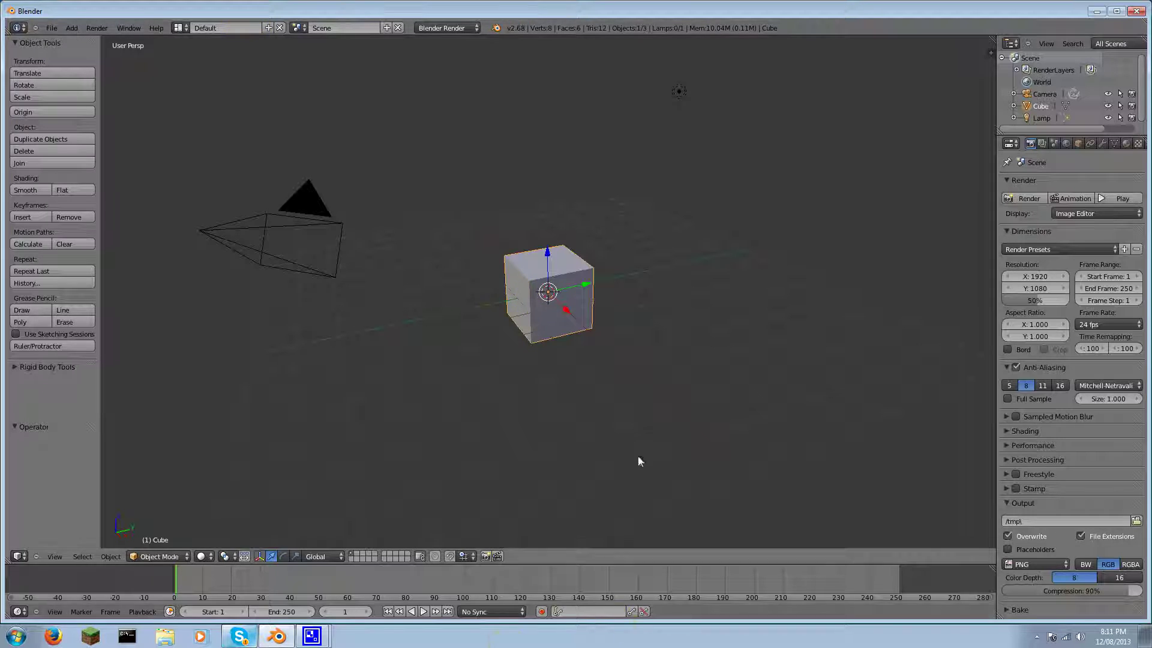
Step: Switch to the Compositing screen layout and enable Use Nodes and Backdrop in the node editor
click(178, 28)
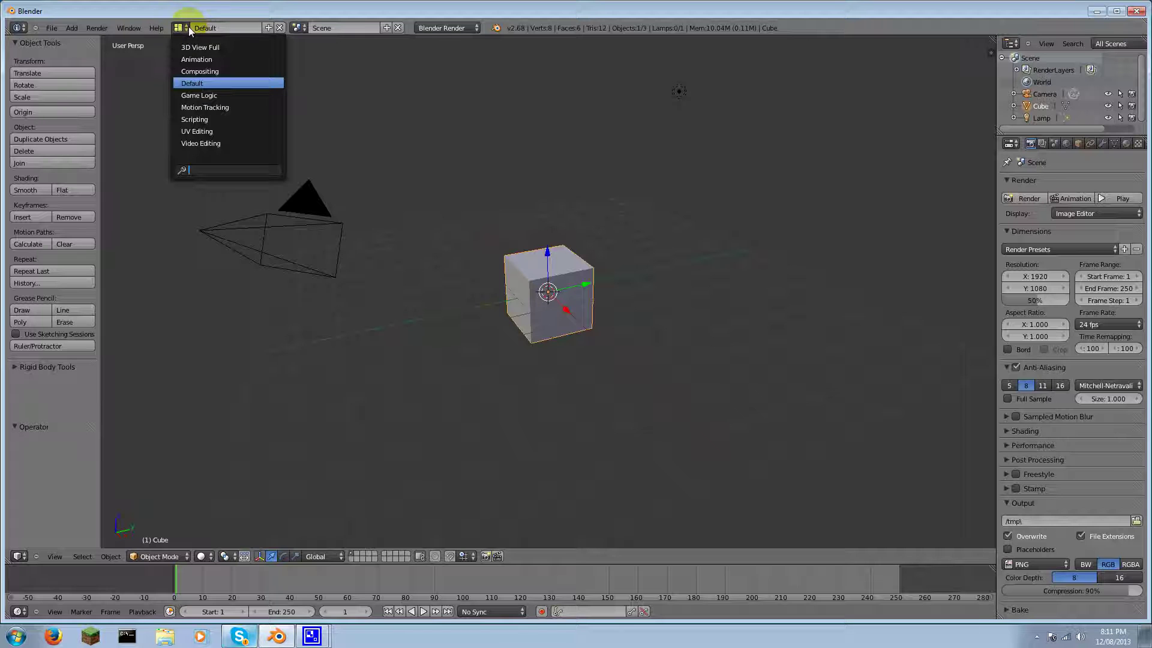
click(218, 72)
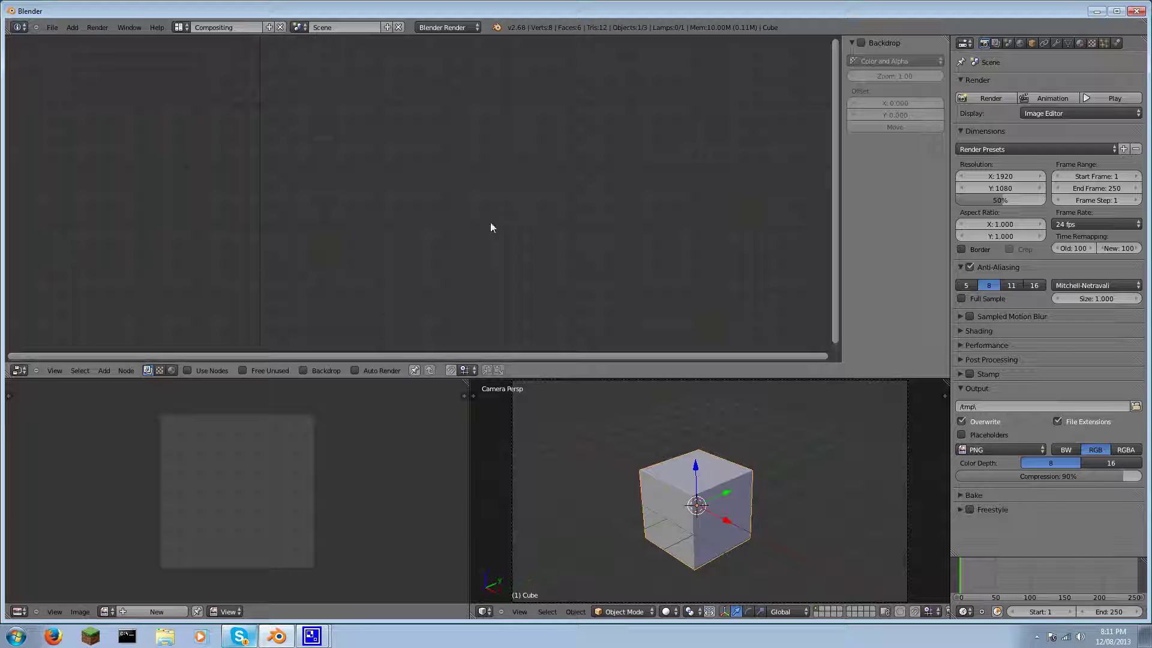
click(211, 372)
click(325, 373)
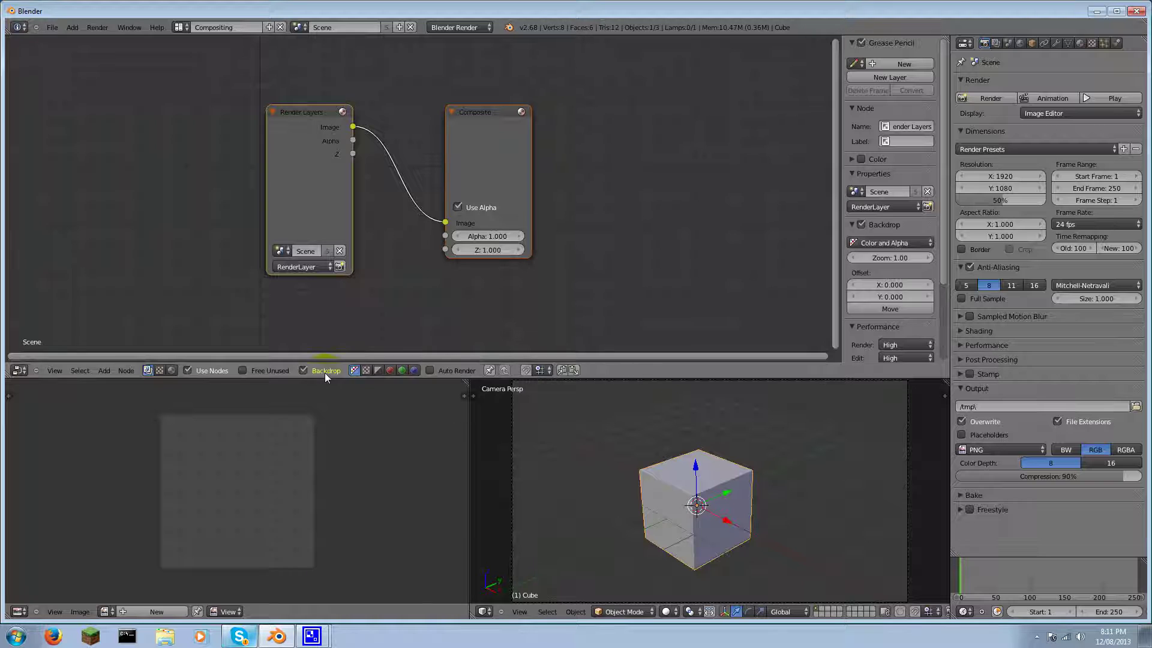
Step: Delete the Render Layers node and shift the Composite node to make room for new nodes
click(303, 143)
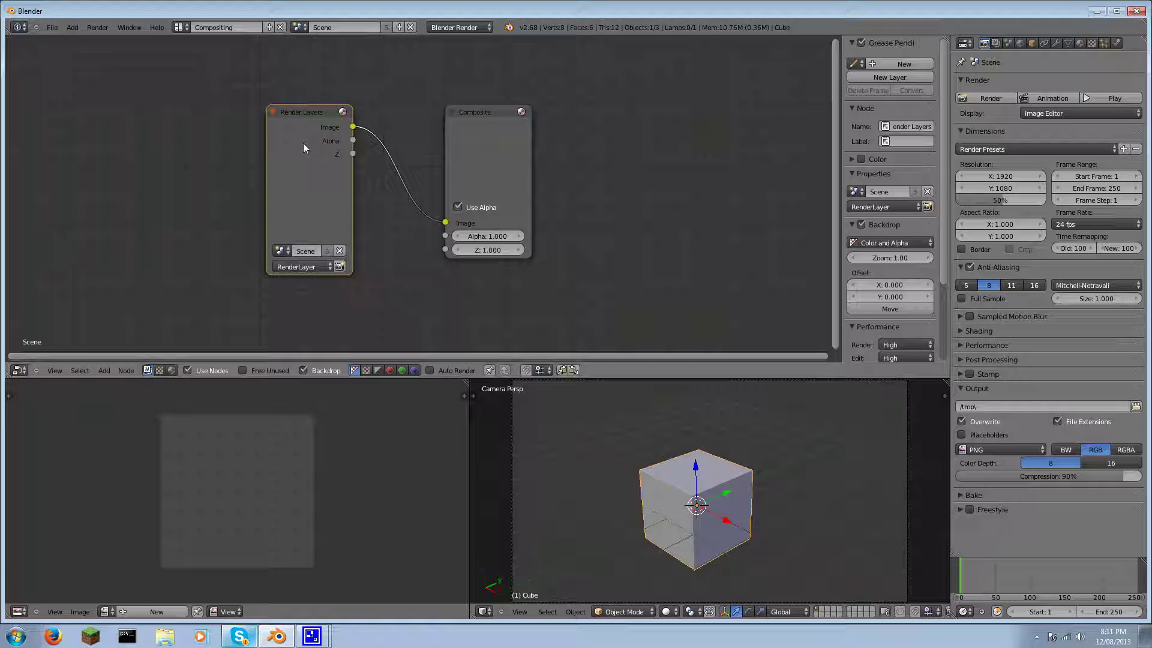
key(x)
click(488, 146)
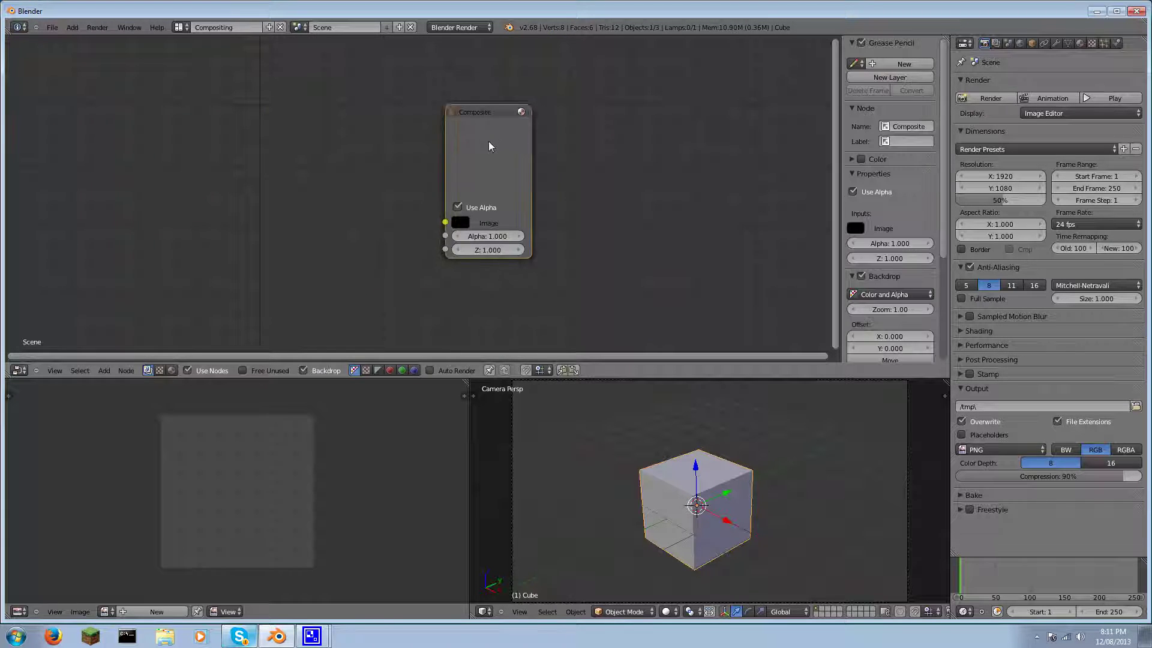
drag(488, 142, 598, 140)
Step: Add a Movie Clip input node on the opposite side of the node graph from the Composite node
key(shift+a)
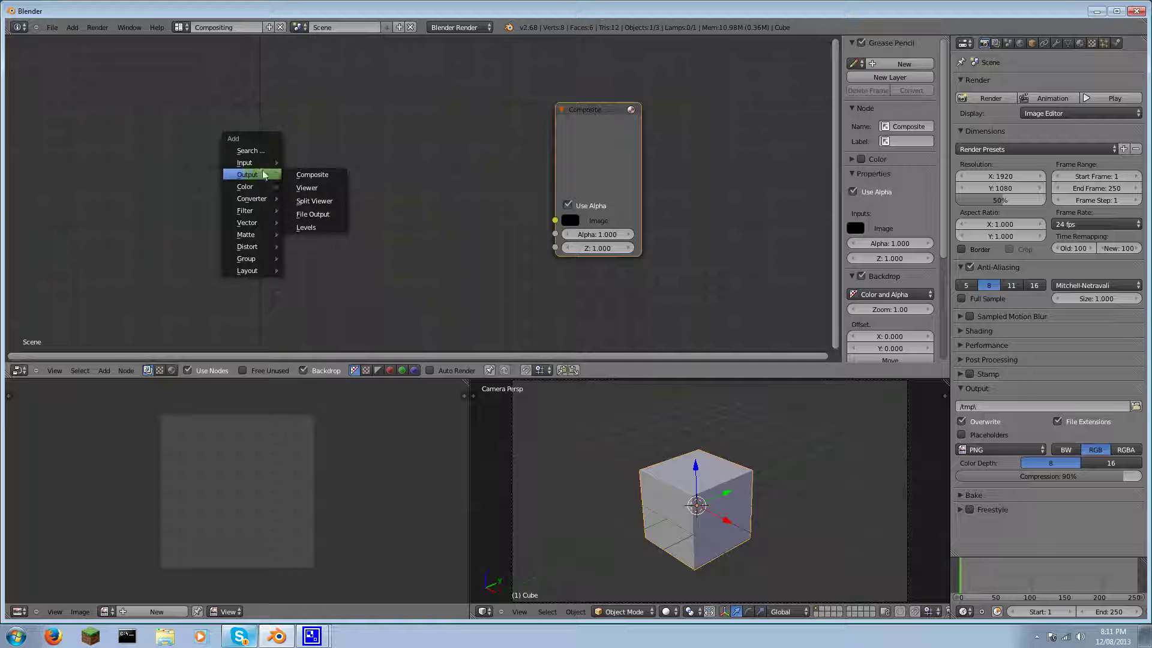
mouse_move(261, 165)
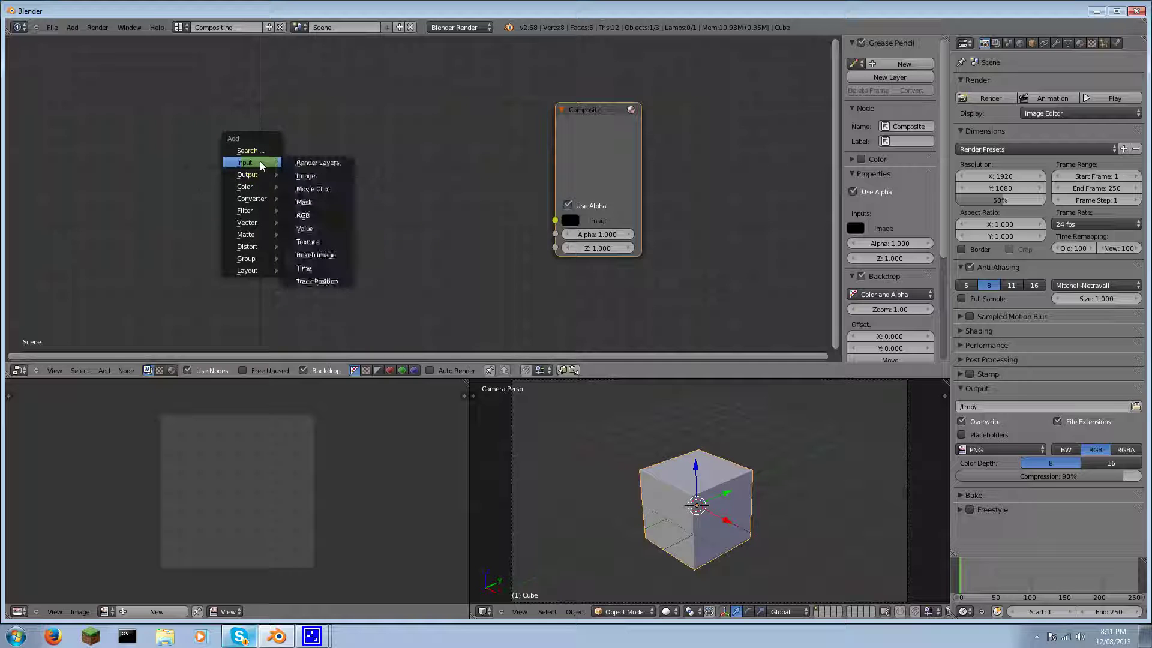
click(312, 189)
click(126, 81)
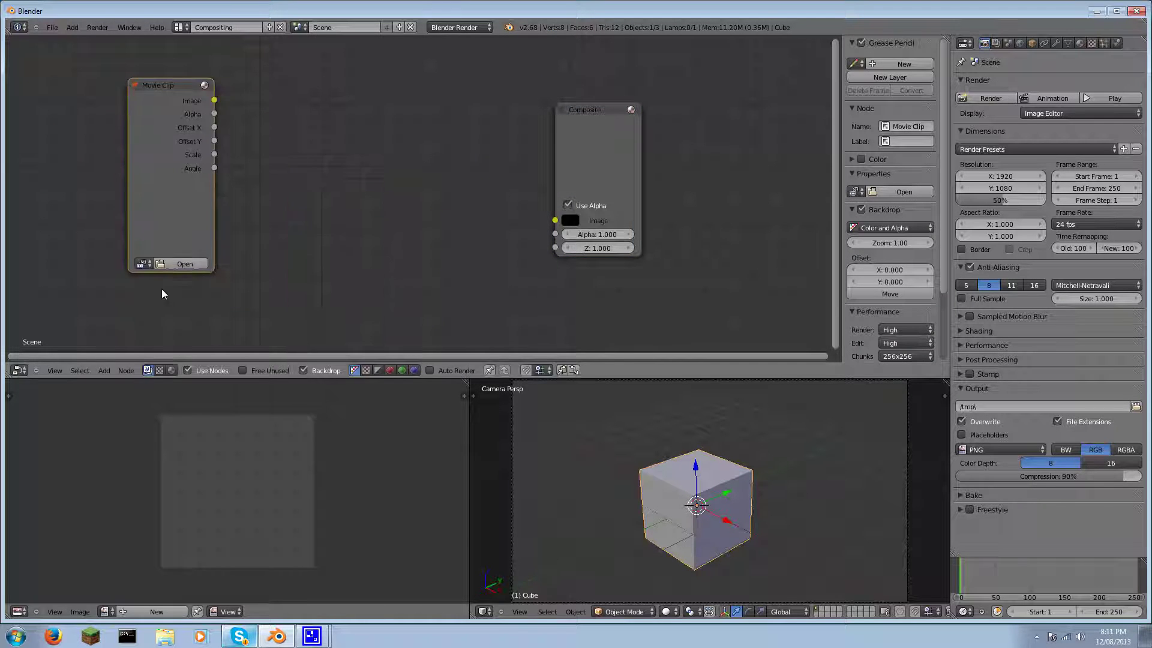
Step: Load the clip MVI_2138.MOV from the Source folder into the Movie Clip node, browsing the files as thumbnails
click(180, 264)
click(37, 303)
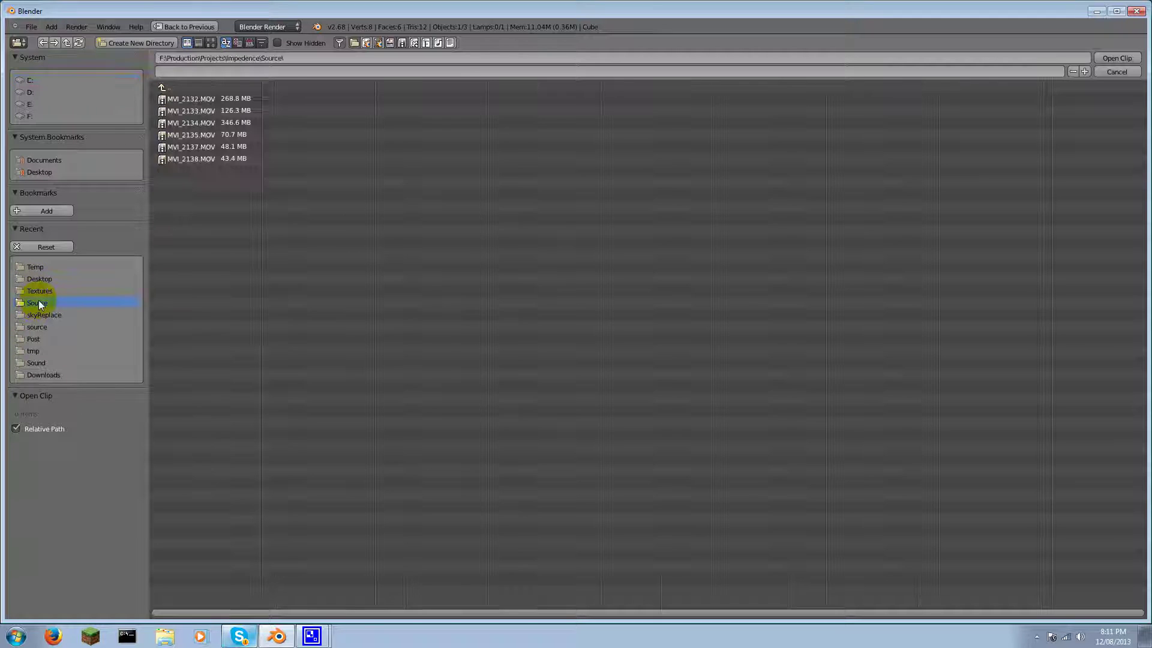
click(210, 42)
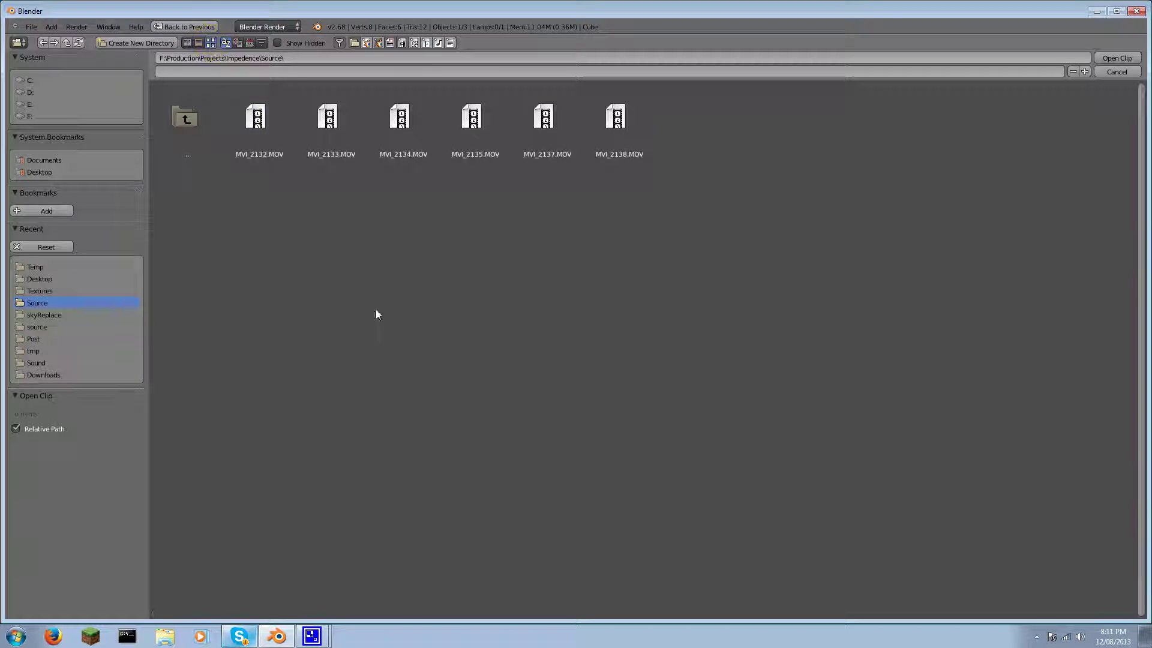
click(621, 123)
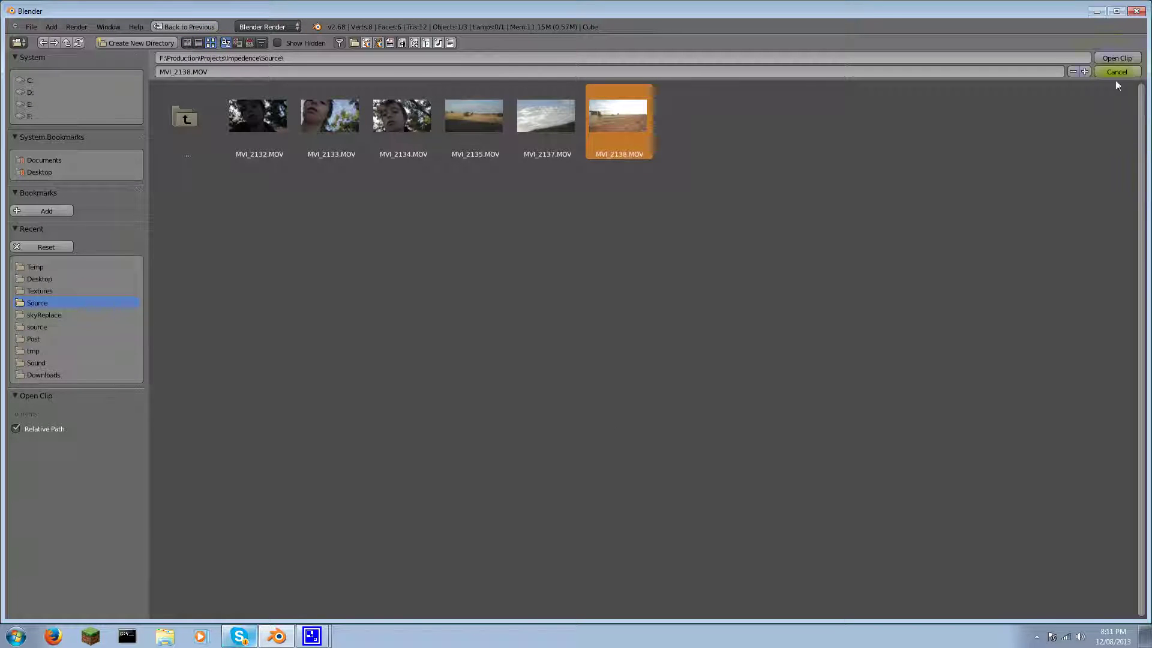
click(1107, 56)
Step: Reposition the Movie Clip node slightly and connect its Image output to the Composite node's Image input
drag(147, 147, 175, 148)
drag(226, 117, 555, 220)
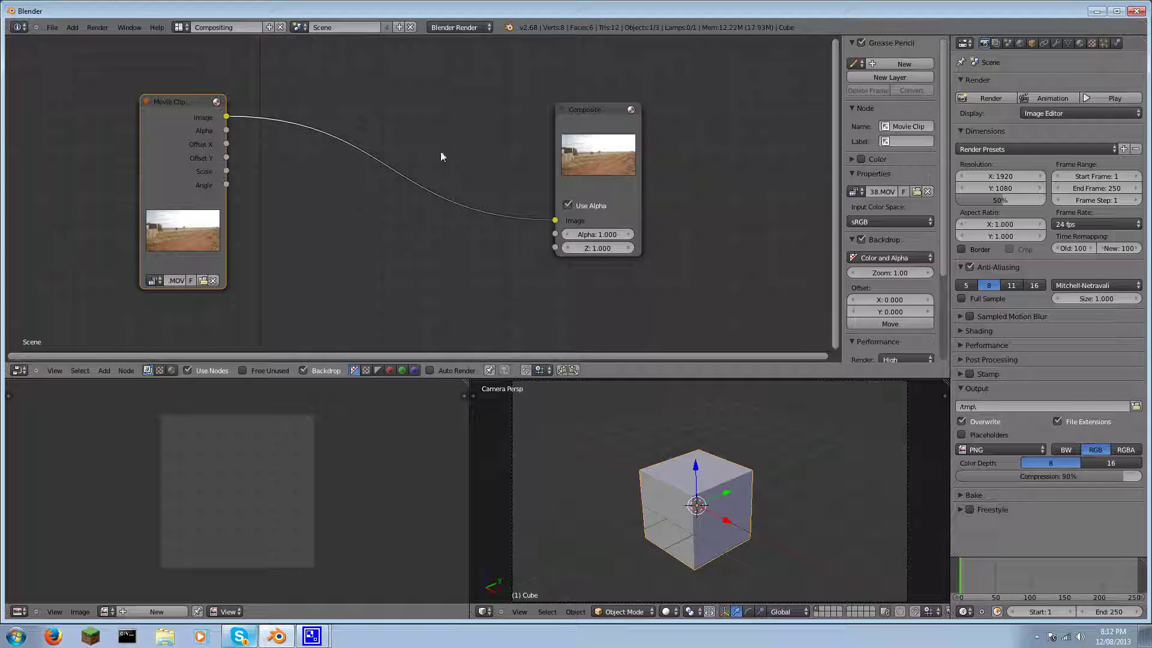
Step: Add a Viewer output node and link the Movie Clip node's image to it
key(shift+a)
mouse_move(441, 153)
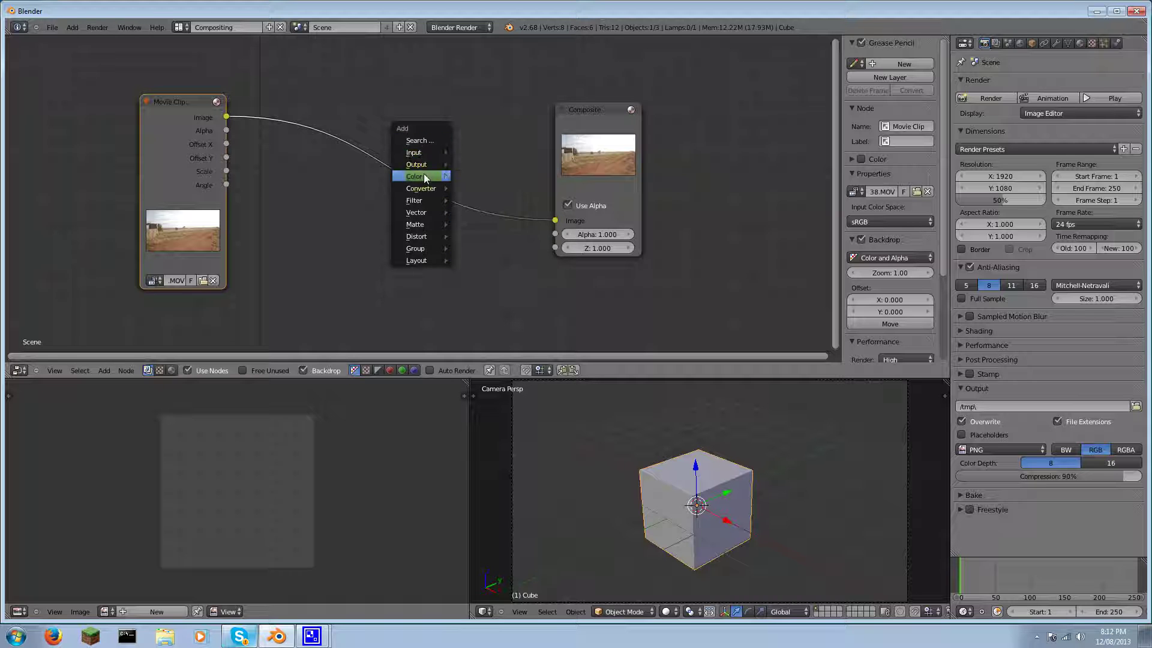
click(481, 177)
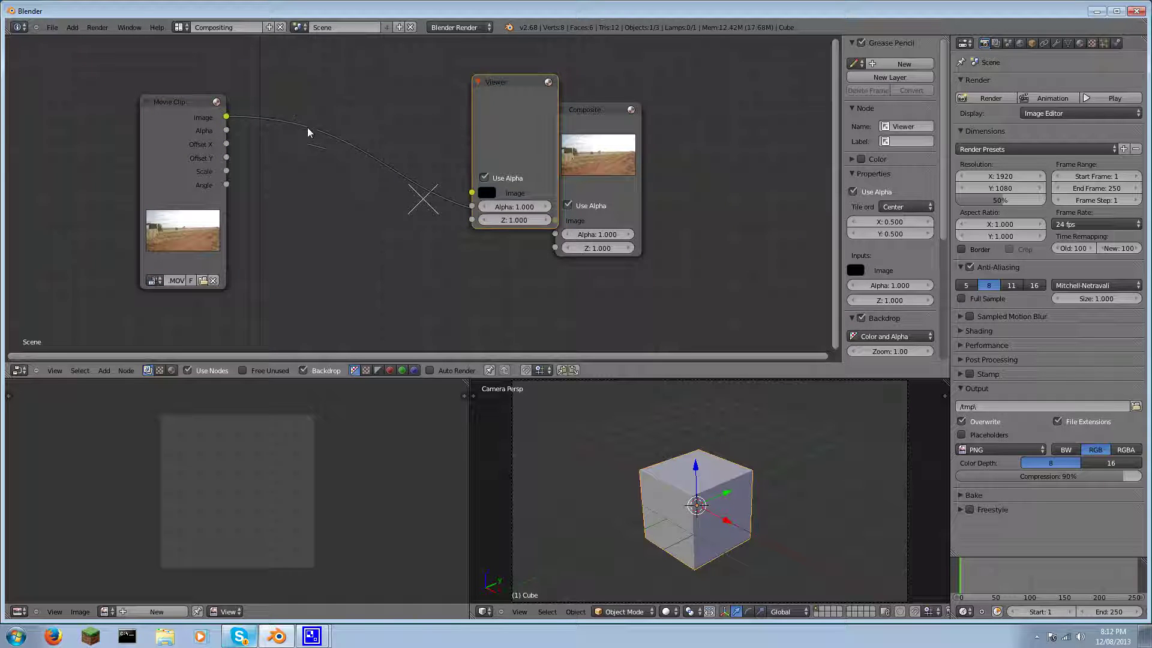
click(187, 140)
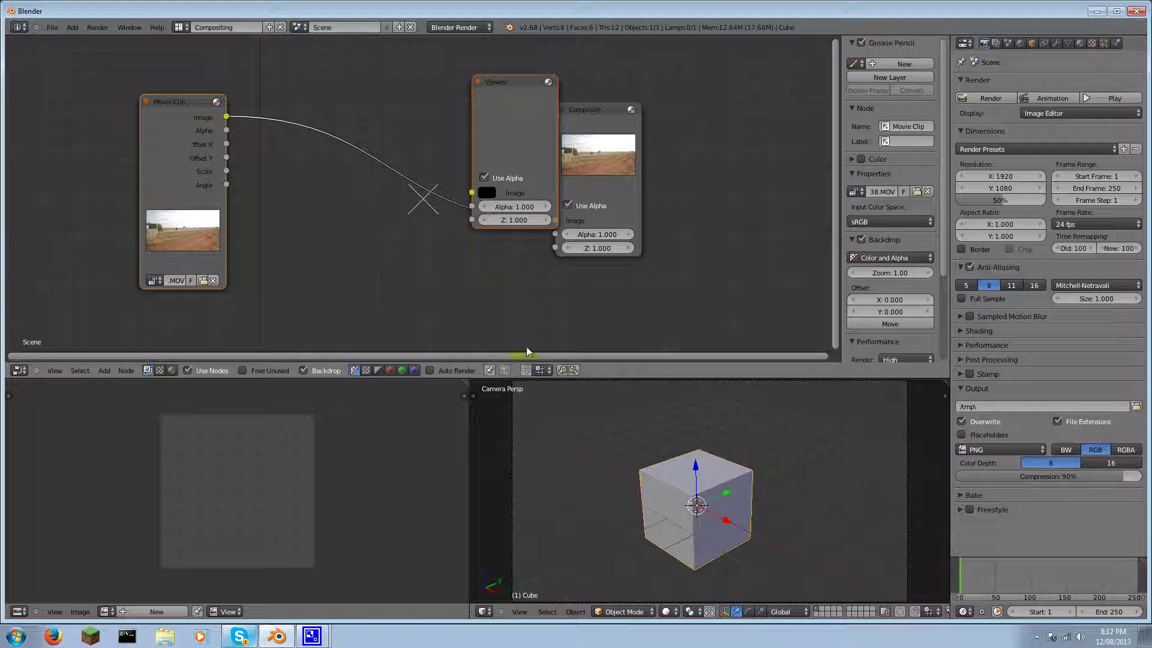
key(f)
Step: Arrange the Viewer node above the Composite node, leaving a wide gap between them and the Movie Clip node
middle_drag(587, 137, 564, 172)
drag(473, 181, 558, 37)
key(Home)
scroll(606, 234, up, 2)
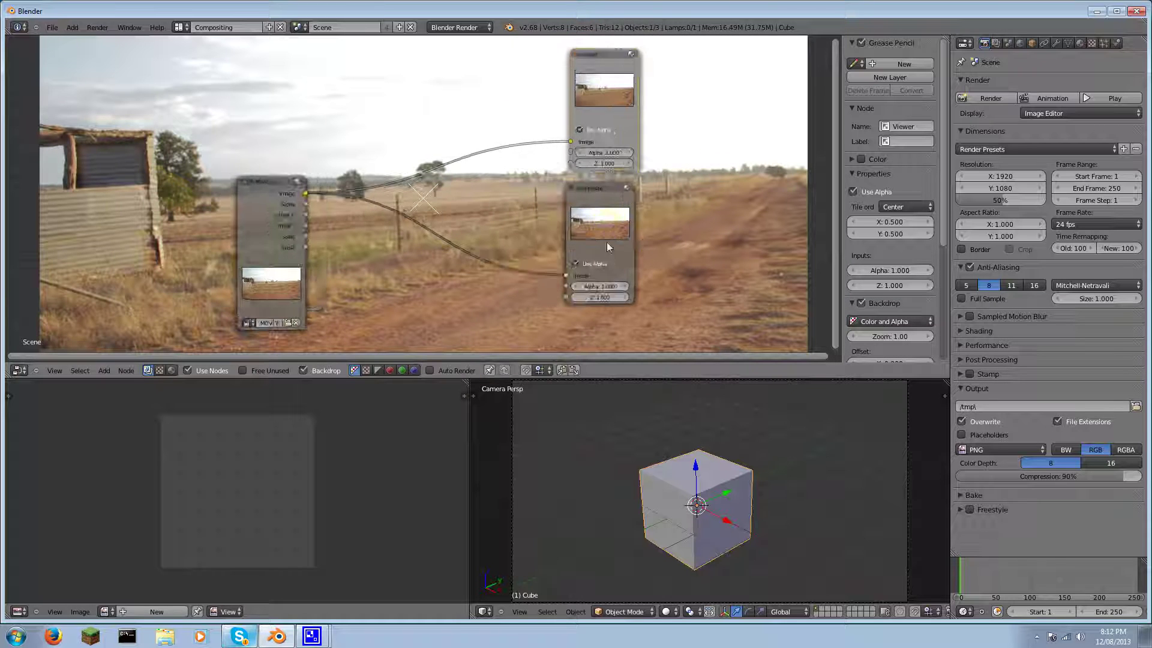
middle_drag(584, 240, 524, 243)
drag(550, 105, 606, 78)
drag(543, 198, 652, 212)
drag(584, 74, 667, 76)
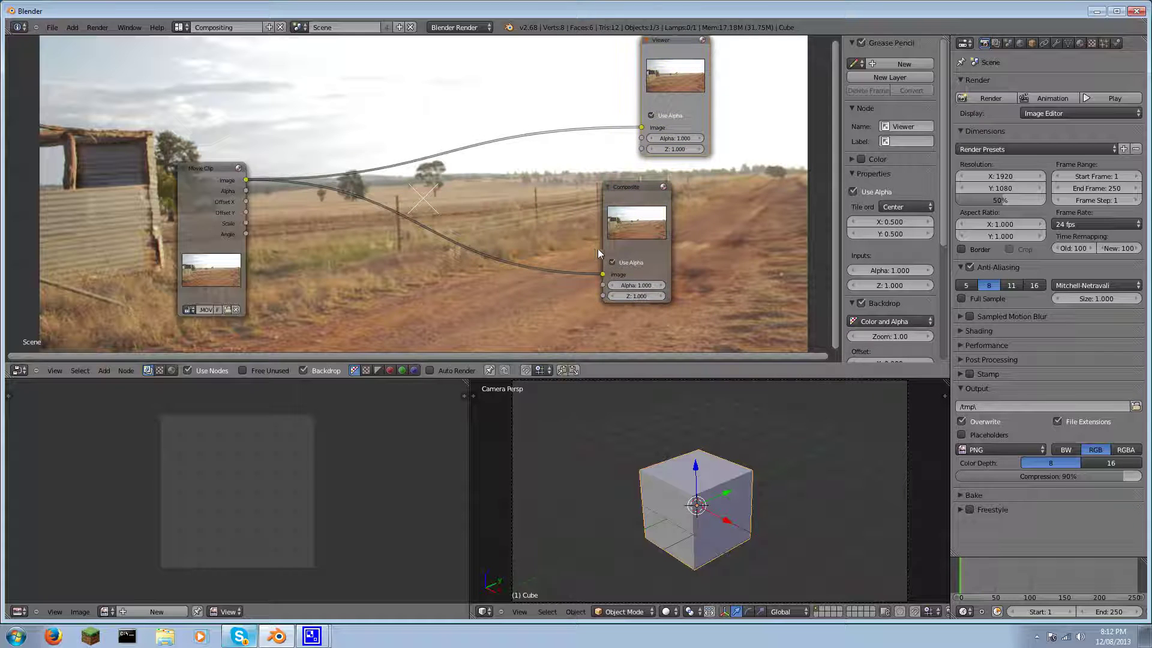
drag(641, 219, 683, 231)
click(676, 82)
drag(677, 77, 683, 83)
middle_drag(683, 226, 700, 218)
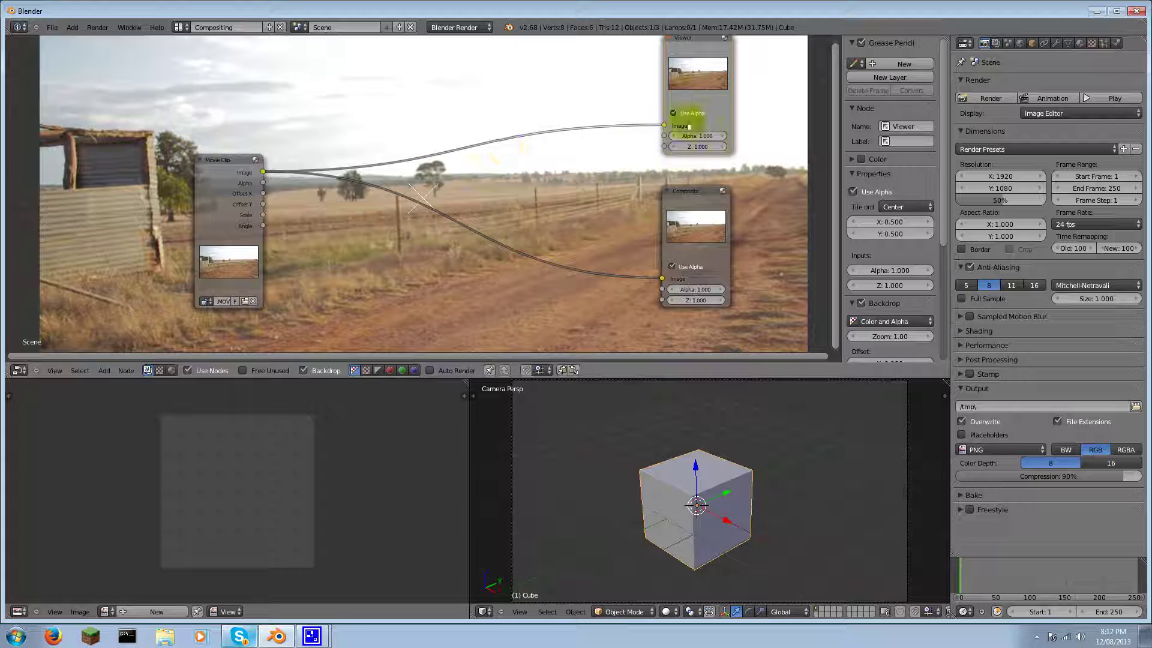
Step: Insert a Luminance Key matte node into the link between the Movie Clip and Composite nodes
middle_drag(408, 215, 396, 210)
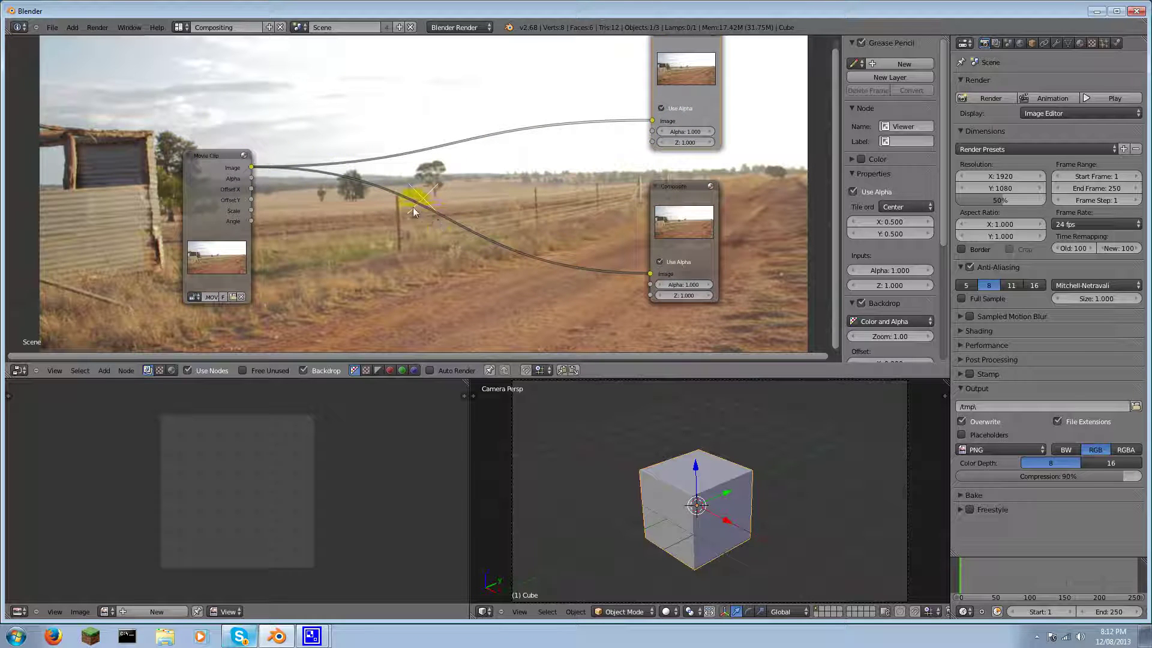
key(shift+a)
mouse_move(414, 222)
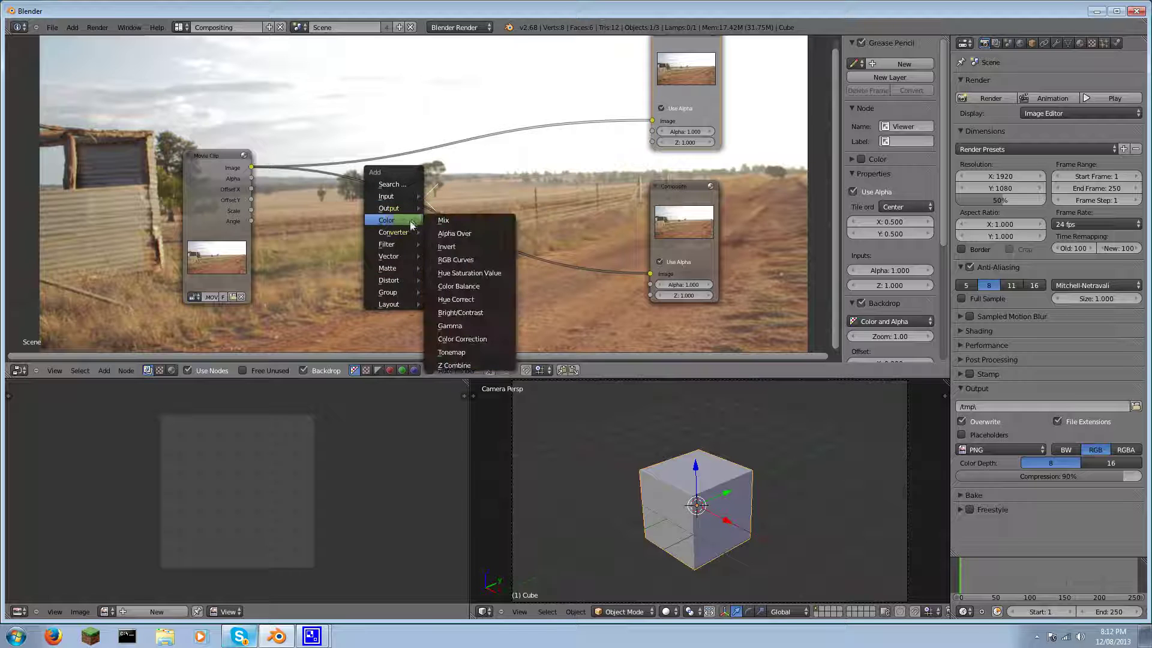
mouse_move(394, 269)
click(453, 348)
click(322, 175)
Step: Connect the Luminance Key's Matte output to the Viewer node and set the key's Low value to 0.527
drag(391, 192, 652, 121)
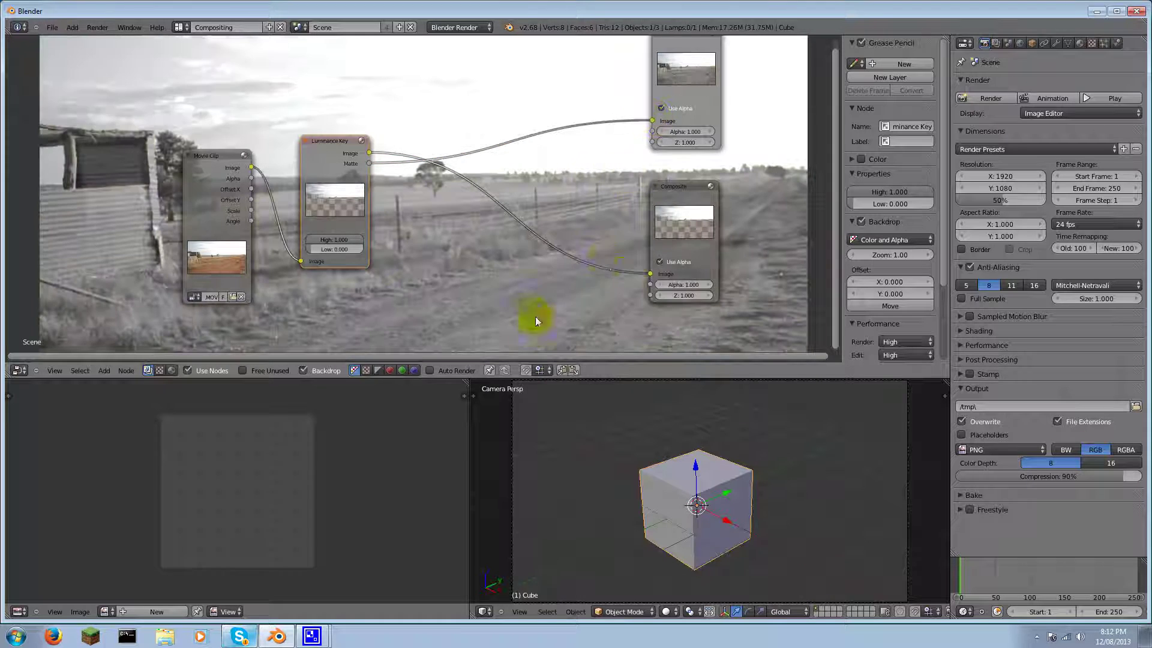
drag(327, 248, 340, 250)
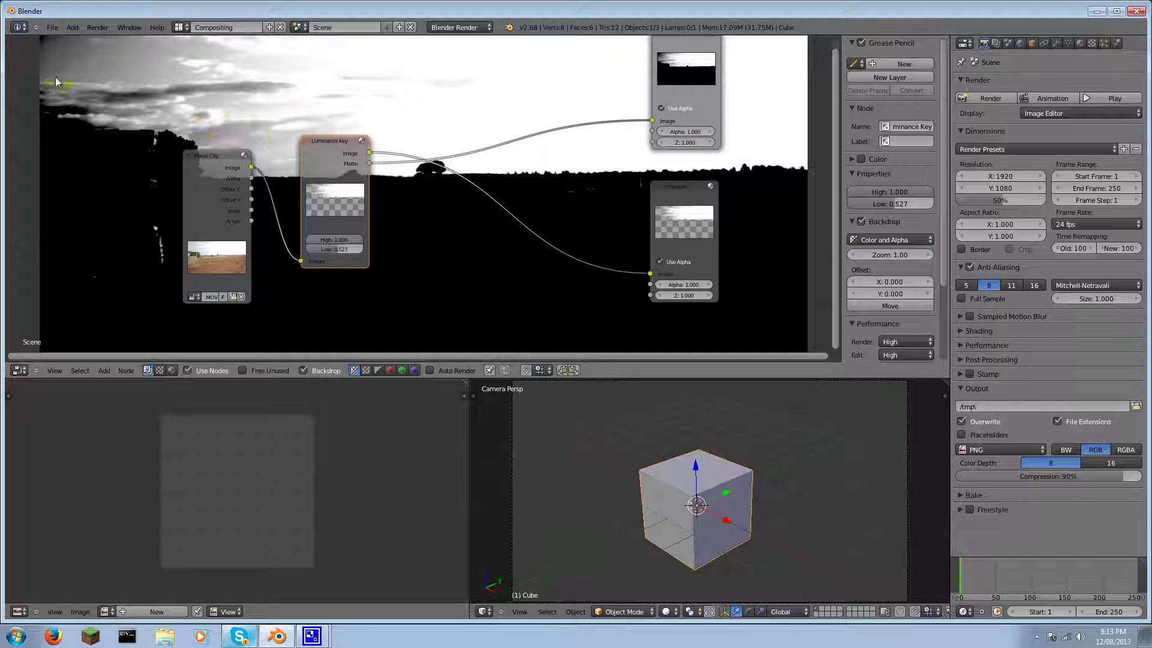
Step: Move the Viewer node slightly aside and add a Blur filter node next to the Luminance Key node
drag(665, 93, 694, 105)
middle_drag(439, 304, 414, 253)
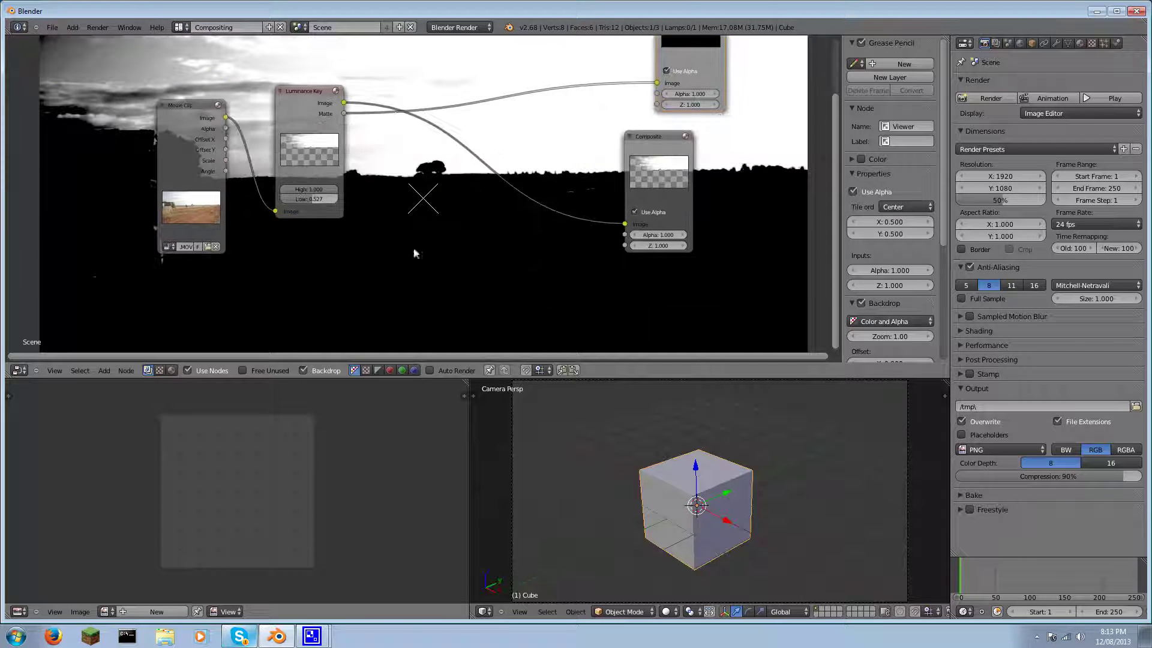
key(shift+a)
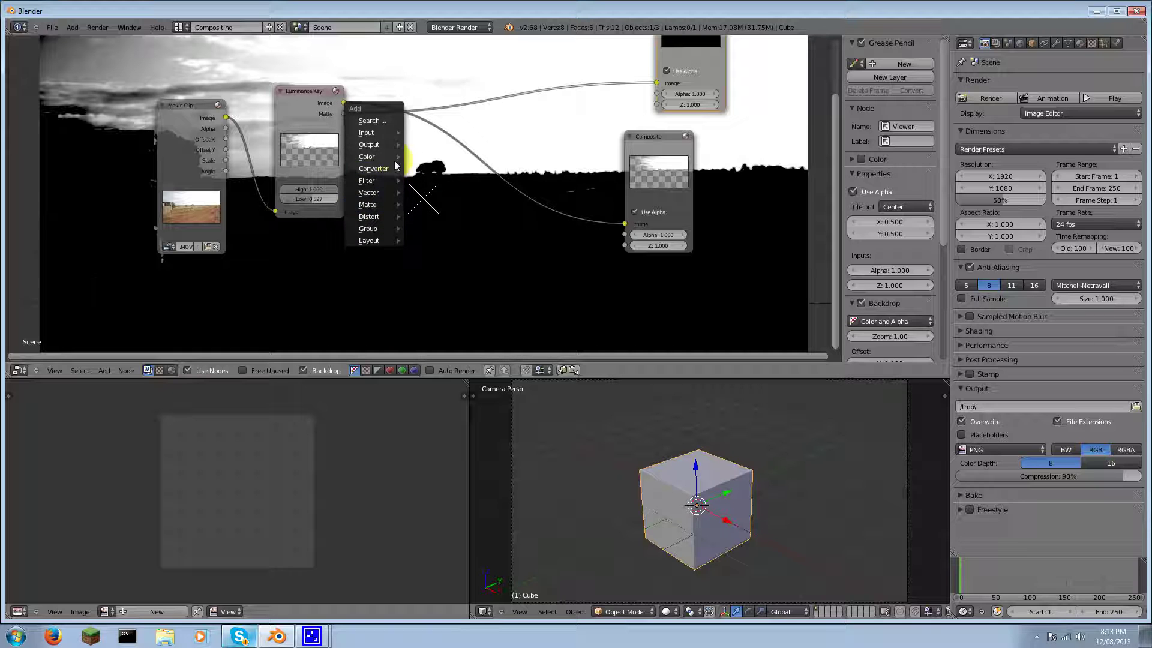
mouse_move(372, 181)
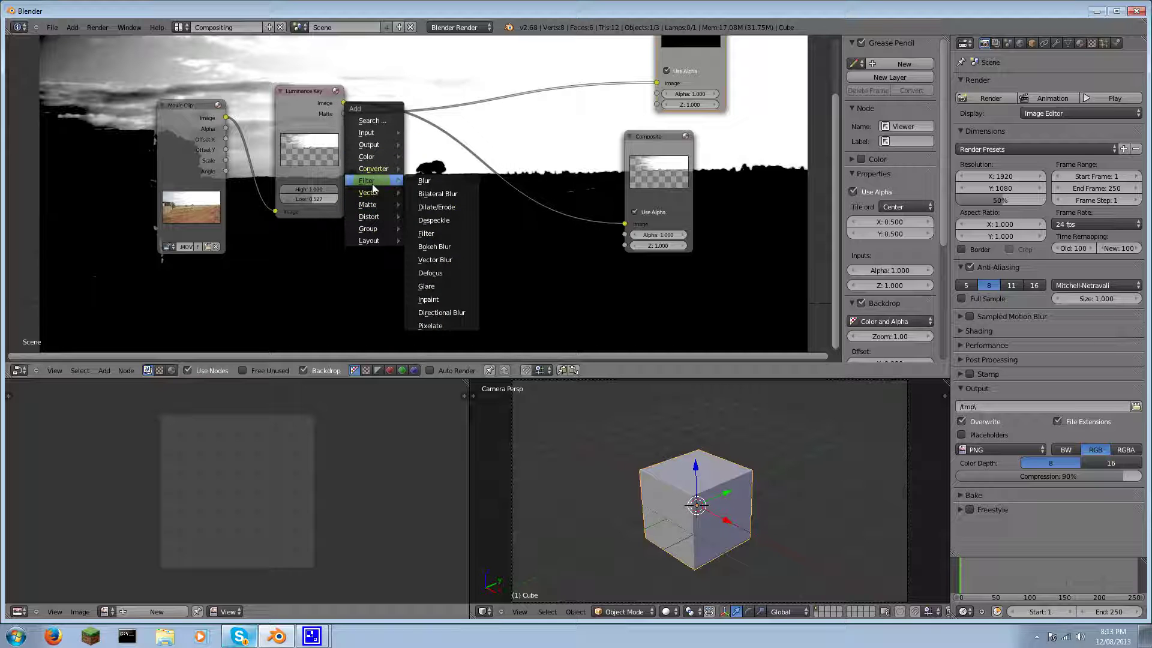
click(424, 182)
click(432, 170)
click(432, 170)
click(422, 180)
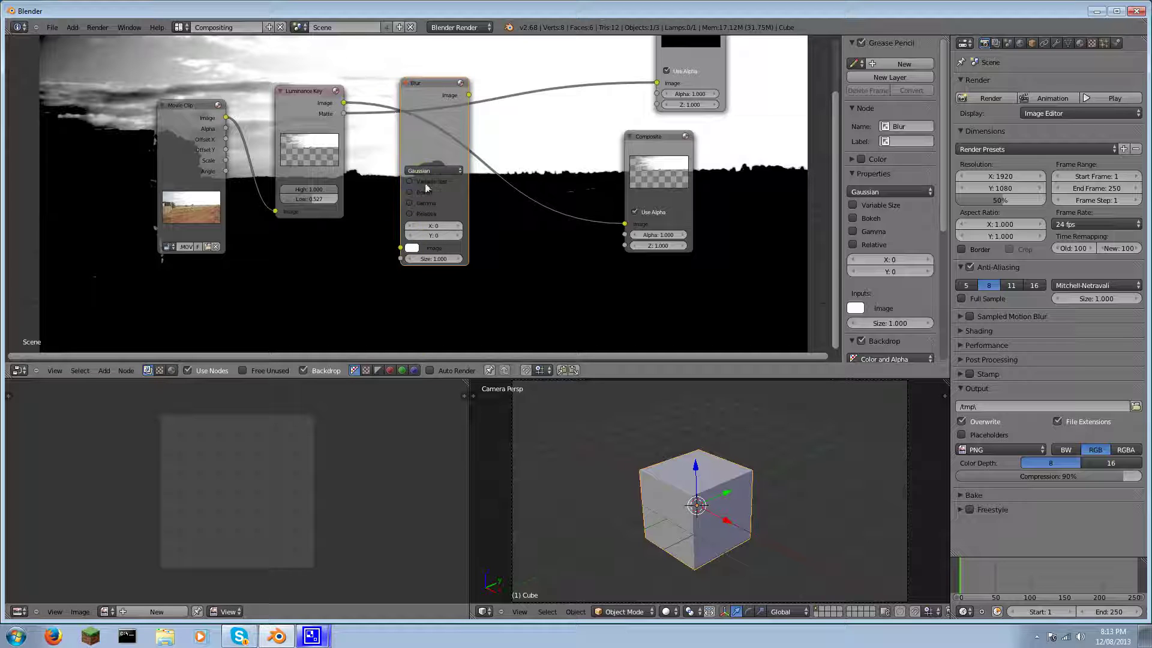
Step: Set the Blur node's filter type to Fast Gaussian and shift the node slightly
click(432, 170)
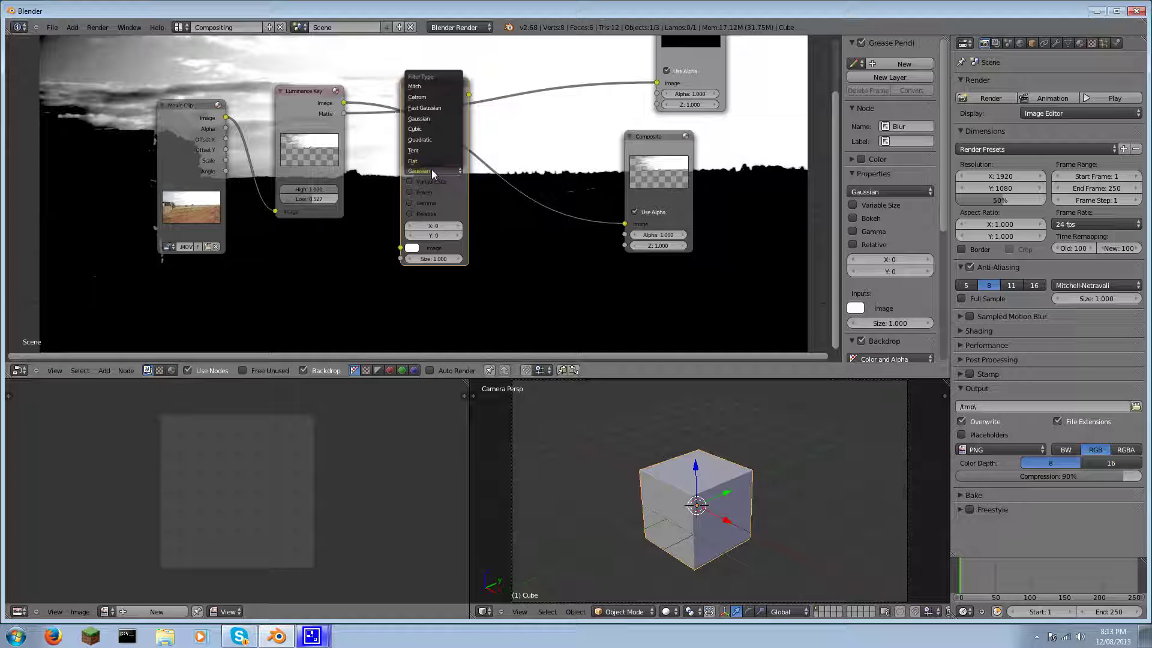
click(433, 110)
drag(433, 110, 420, 85)
Step: Route the Luminance Key's Matte output through the Blur node into the Viewer node
drag(347, 114, 397, 192)
drag(463, 75, 657, 82)
key(Home)
middle_drag(545, 285, 540, 298)
middle_drag(433, 240, 419, 234)
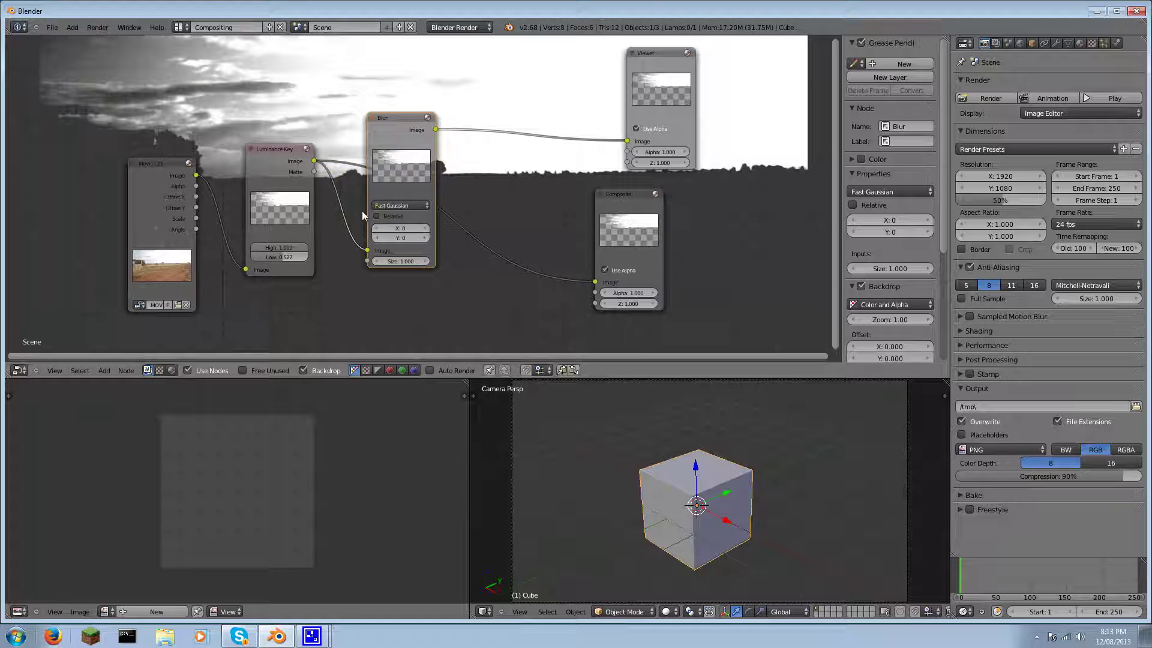
drag(313, 172, 369, 258)
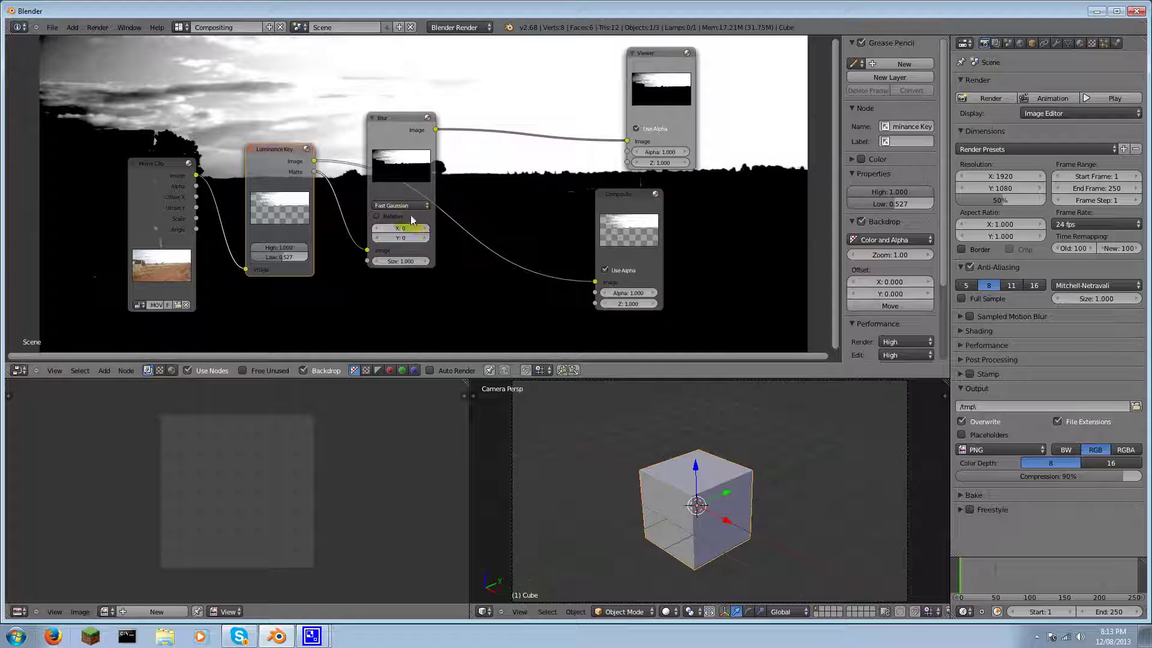
Step: Set the Blur node's X and Y sizes to 32
text(32)
key(Tab)
text(32)
key(Return)
Step: Move the Composite node farther from the Blur node to make room, and narrow the Blur node slightly
middle_drag(416, 270, 539, 192)
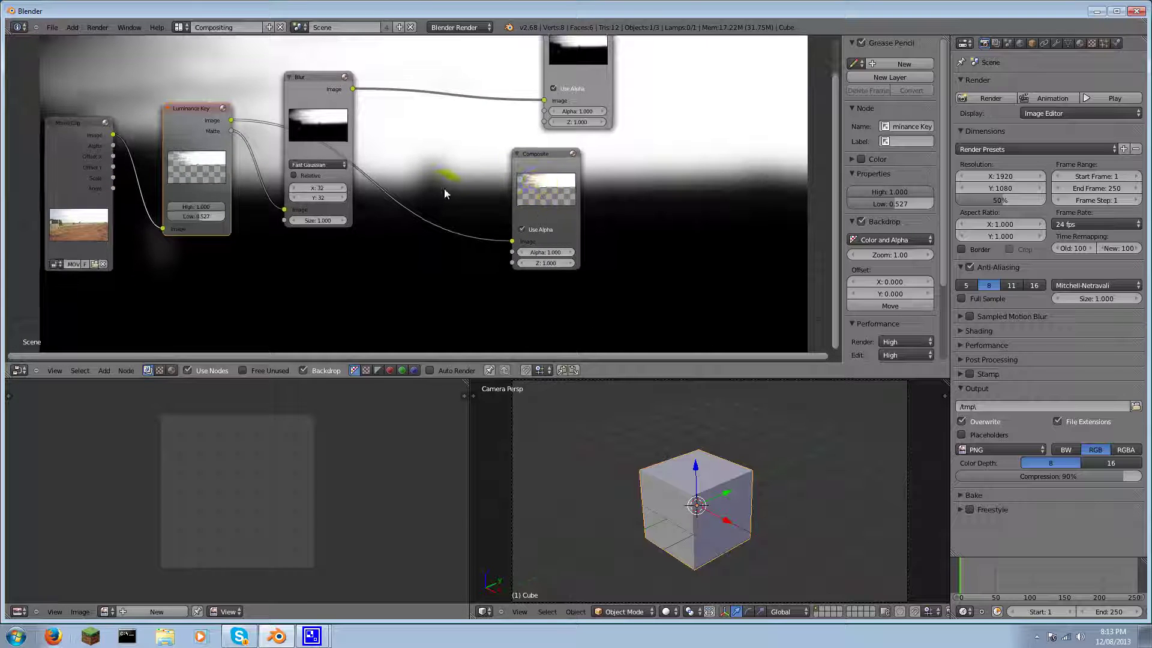
middle_drag(442, 187, 513, 214)
drag(367, 127, 360, 130)
middle_drag(562, 232, 492, 228)
drag(528, 168, 772, 199)
middle_drag(404, 218, 453, 186)
drag(226, 126, 231, 89)
drag(391, 96, 380, 56)
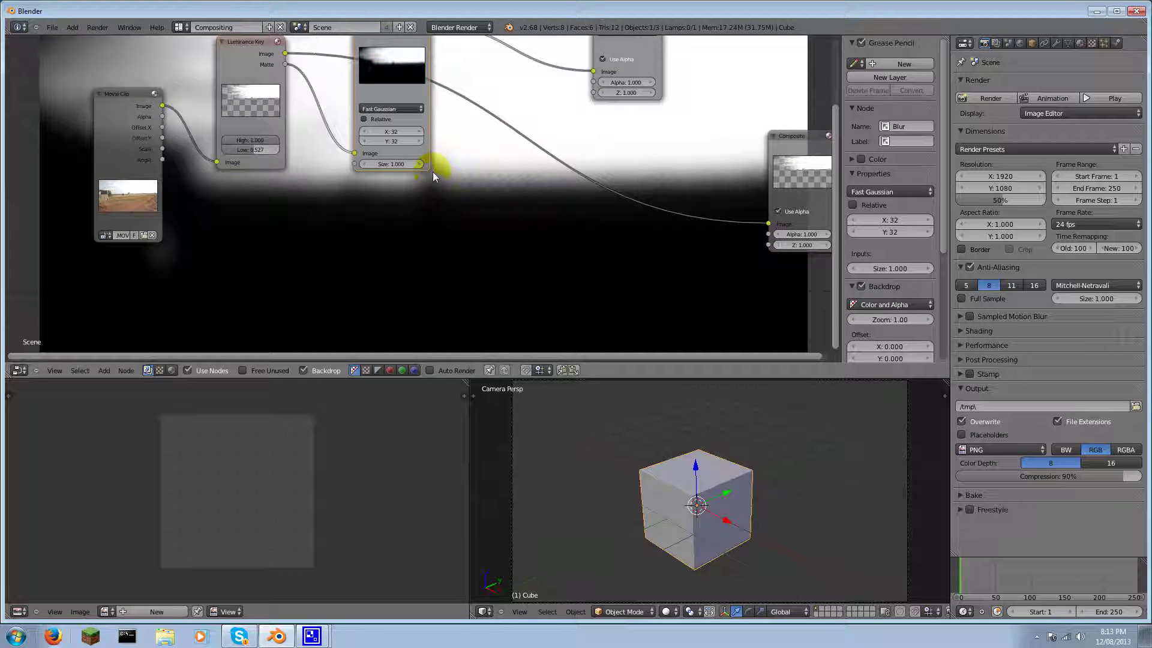
drag(428, 172, 419, 152)
Step: Insert a Mix color node into the link before the Composite node and detach the Luminance Key's Image output from it
key(shift+a)
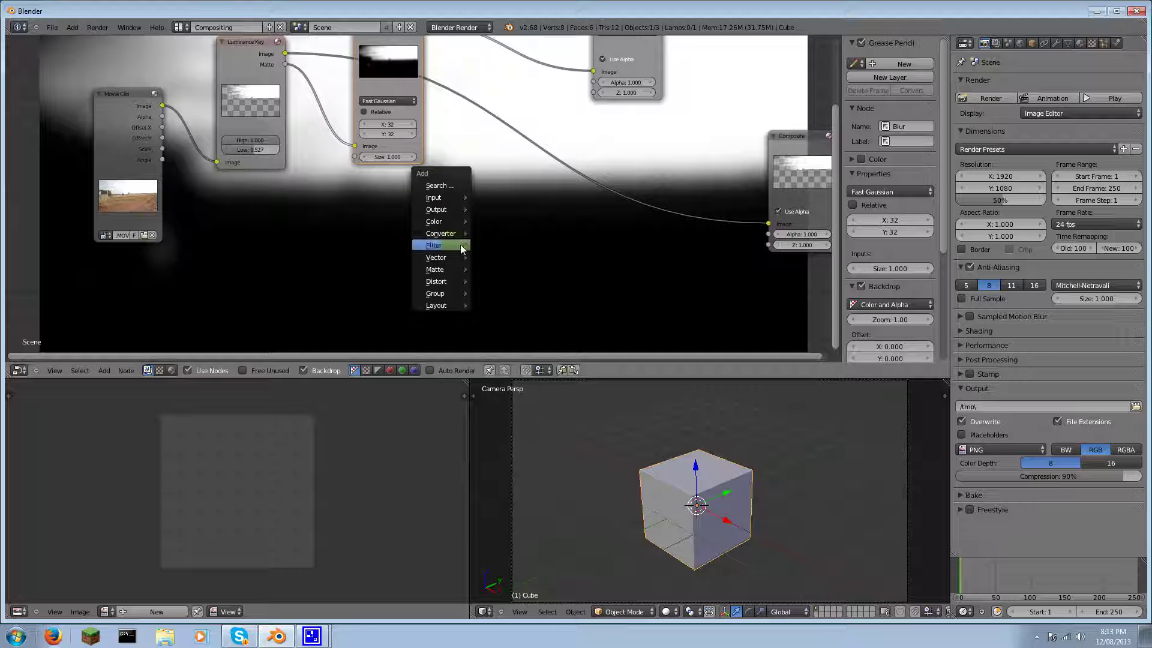
mouse_move(444, 222)
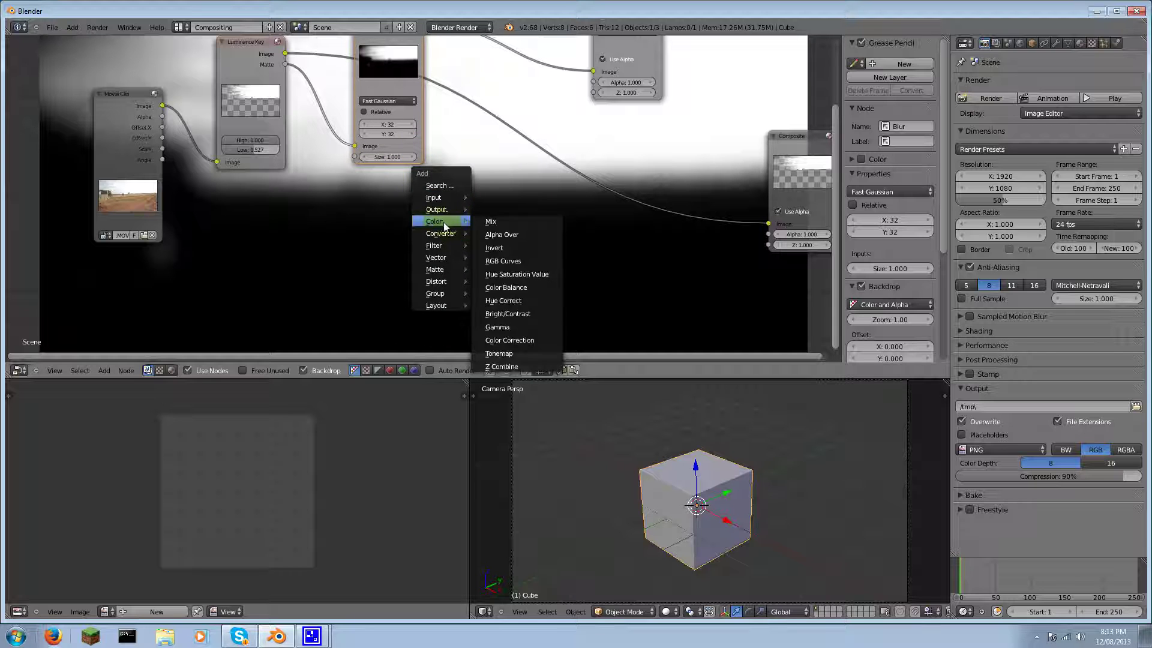
click(485, 222)
click(486, 128)
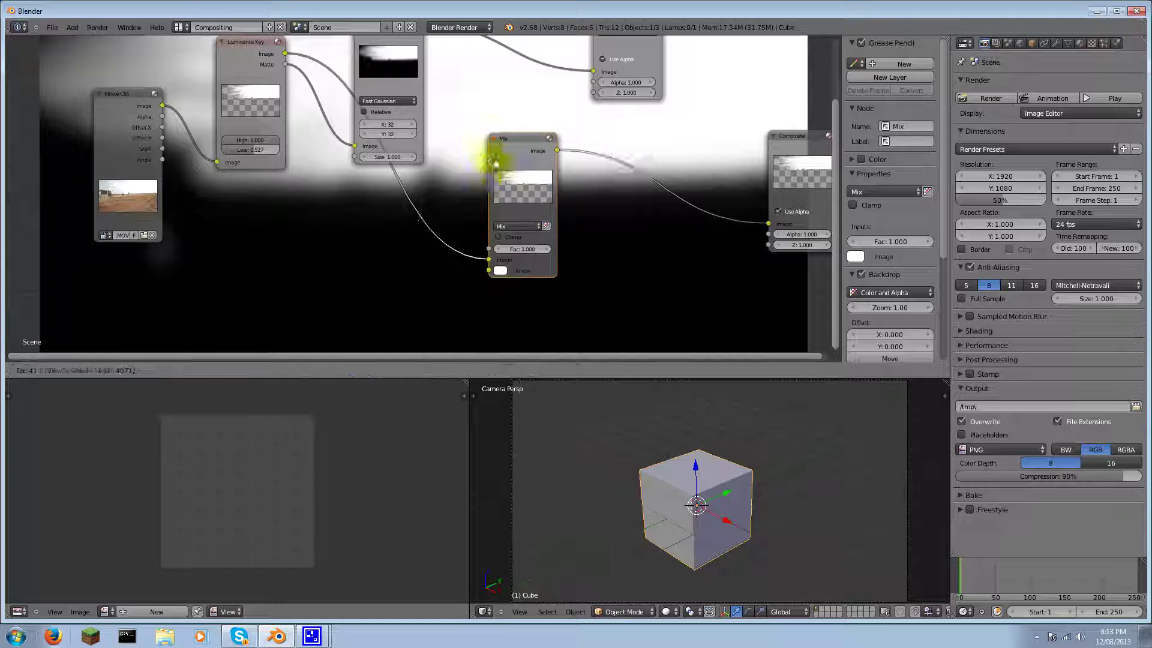
drag(495, 264, 462, 264)
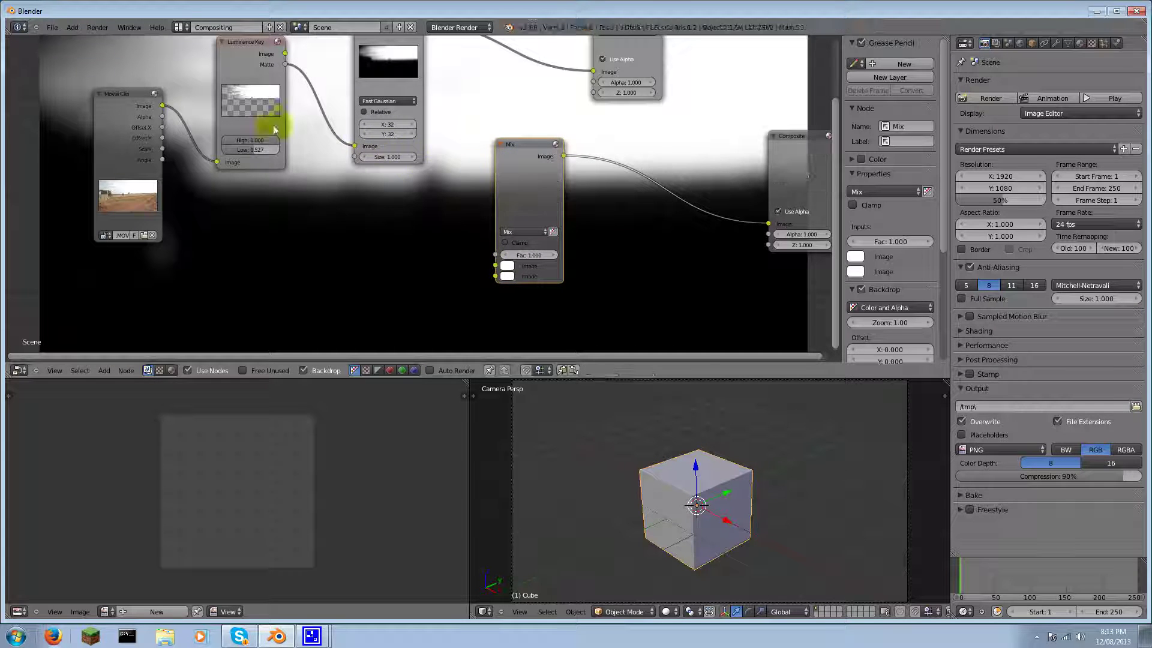
Step: Connect the Blur node's Image output to the Mix node's Fac input and nudge the Mix node into place
middle_drag(474, 162, 455, 236)
drag(403, 100, 476, 329)
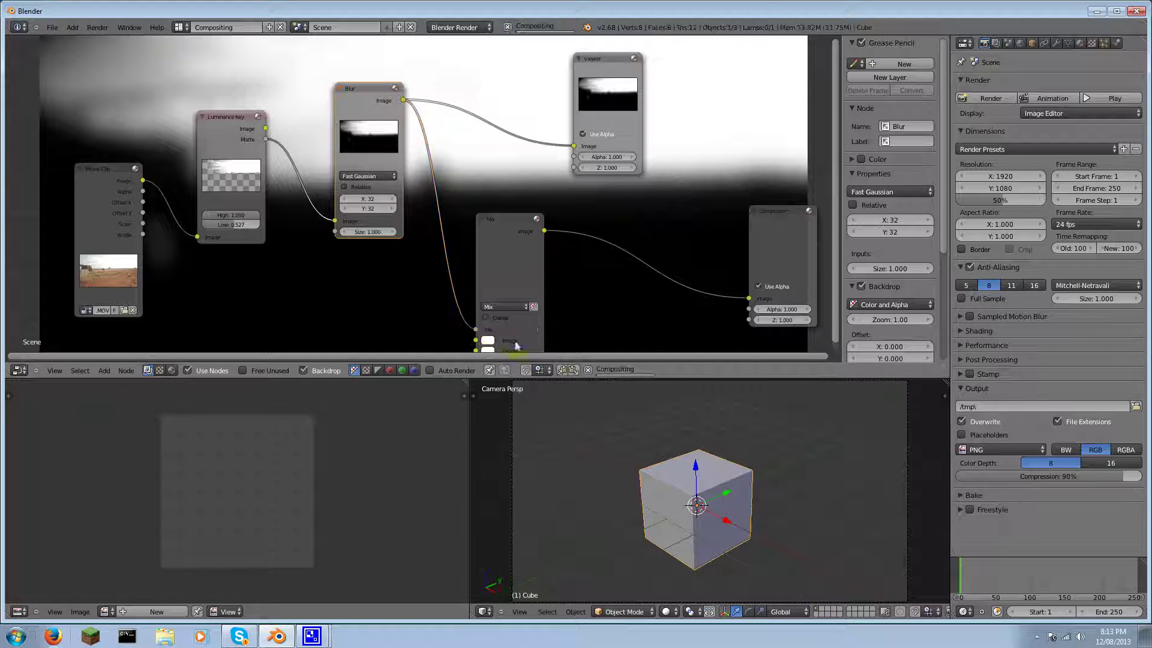
middle_drag(547, 339, 536, 290)
drag(498, 209, 487, 192)
middle_drag(492, 210, 500, 224)
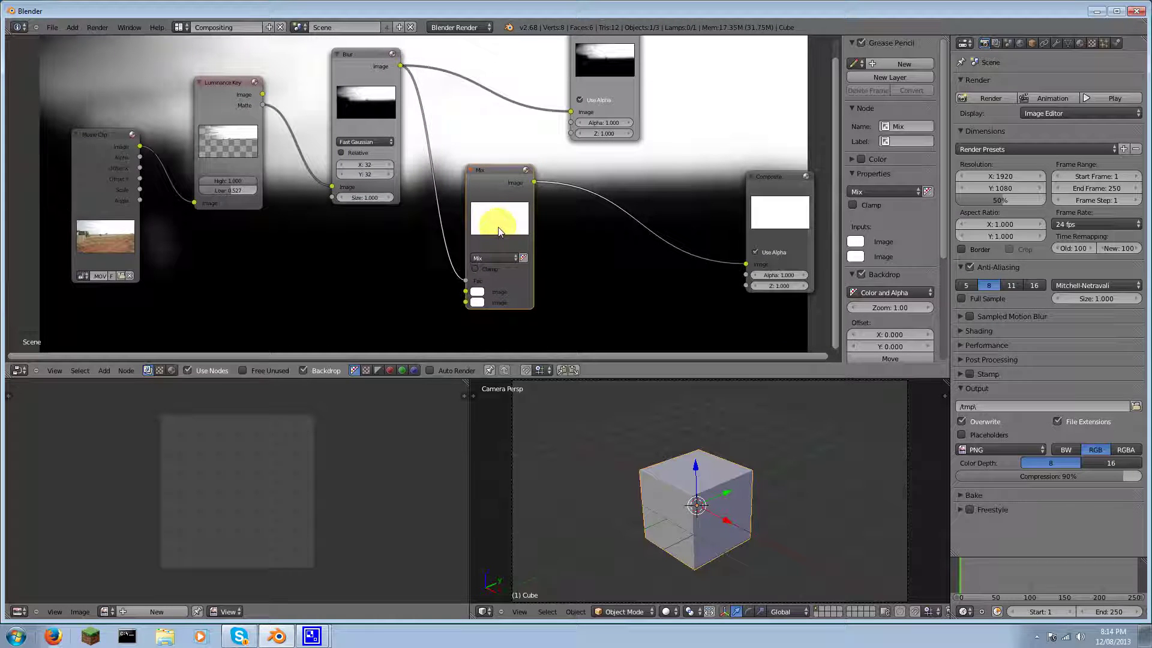
Step: Connect the Movie Clip's Image output to the Mix node's first Image input and the Mix output to the Viewer node
drag(141, 148, 466, 292)
middle_drag(556, 305, 494, 319)
drag(467, 197, 501, 124)
drag(527, 78, 649, 88)
shift+scroll(436, 279, down, 2)
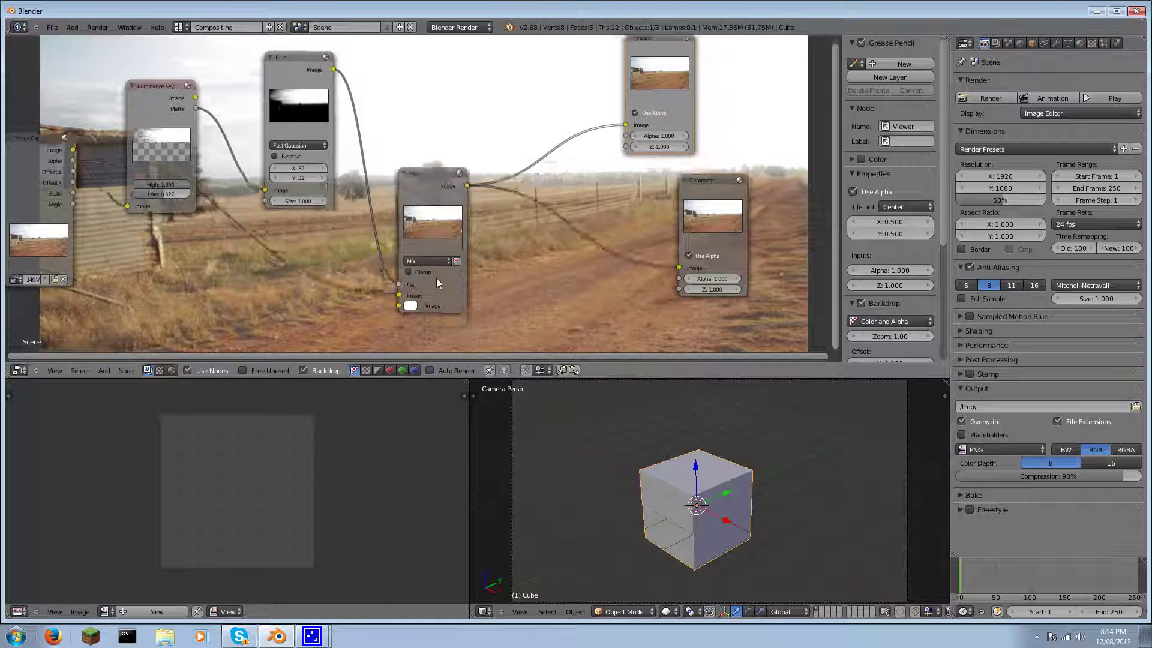
Step: Set the Mix node's second Image color to black
click(411, 289)
drag(494, 178, 492, 220)
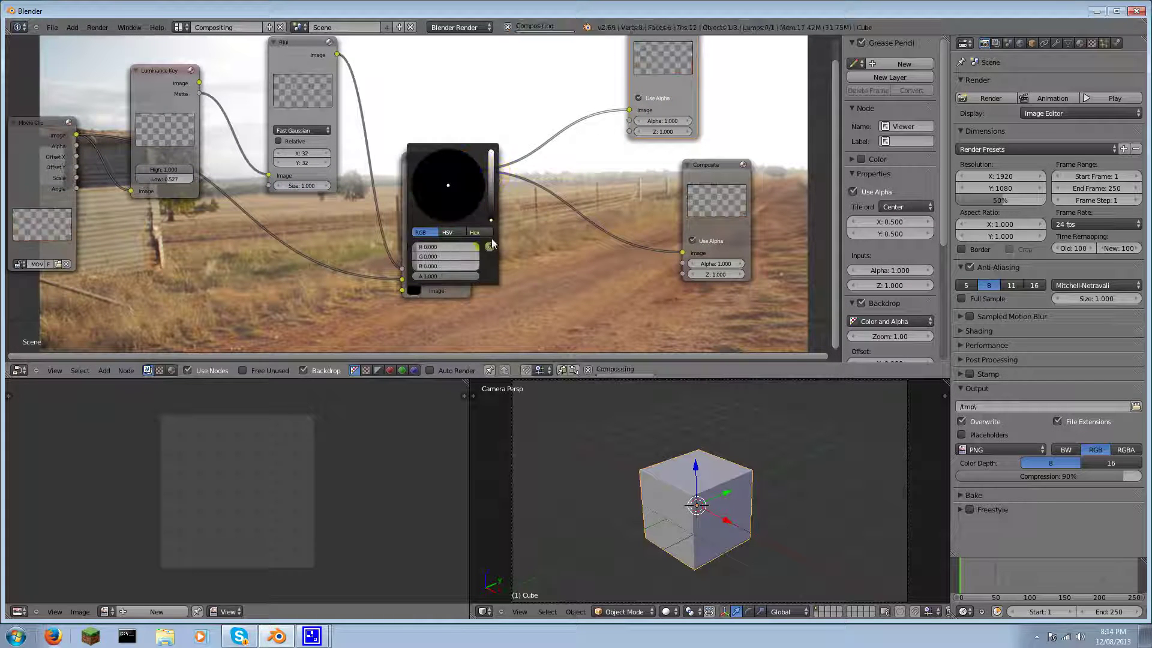
middle_drag(557, 275, 483, 197)
middle_drag(324, 306, 323, 180)
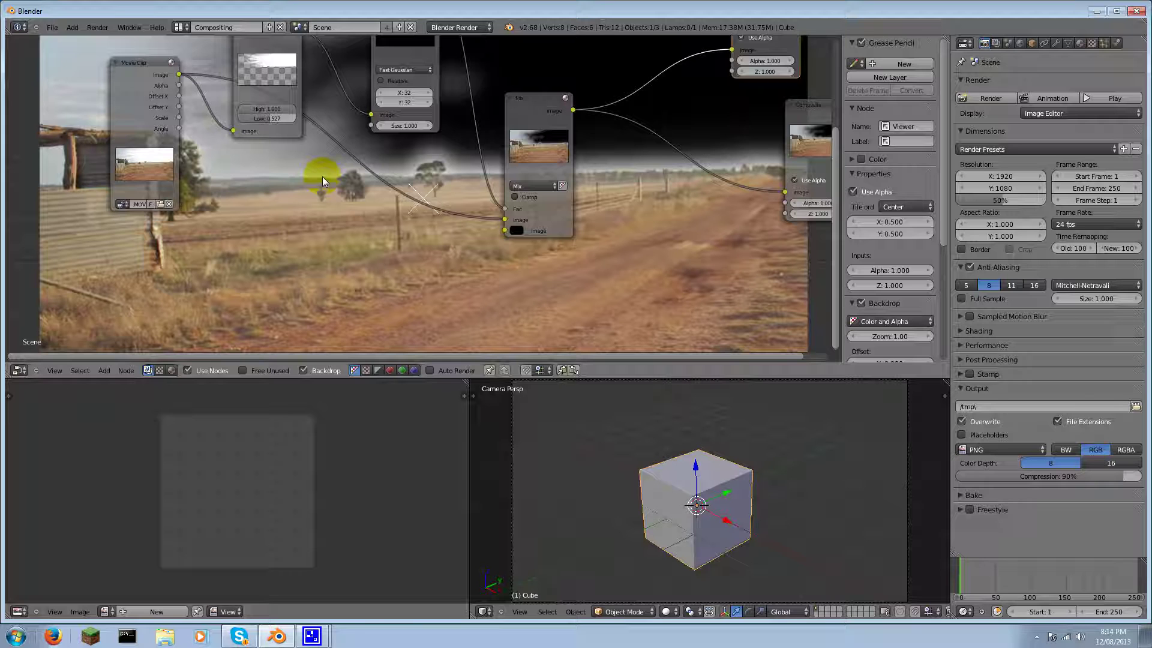
Step: Switch to the Motion Tracking screen layout and load the MVI_2138.MOV clip
click(184, 27)
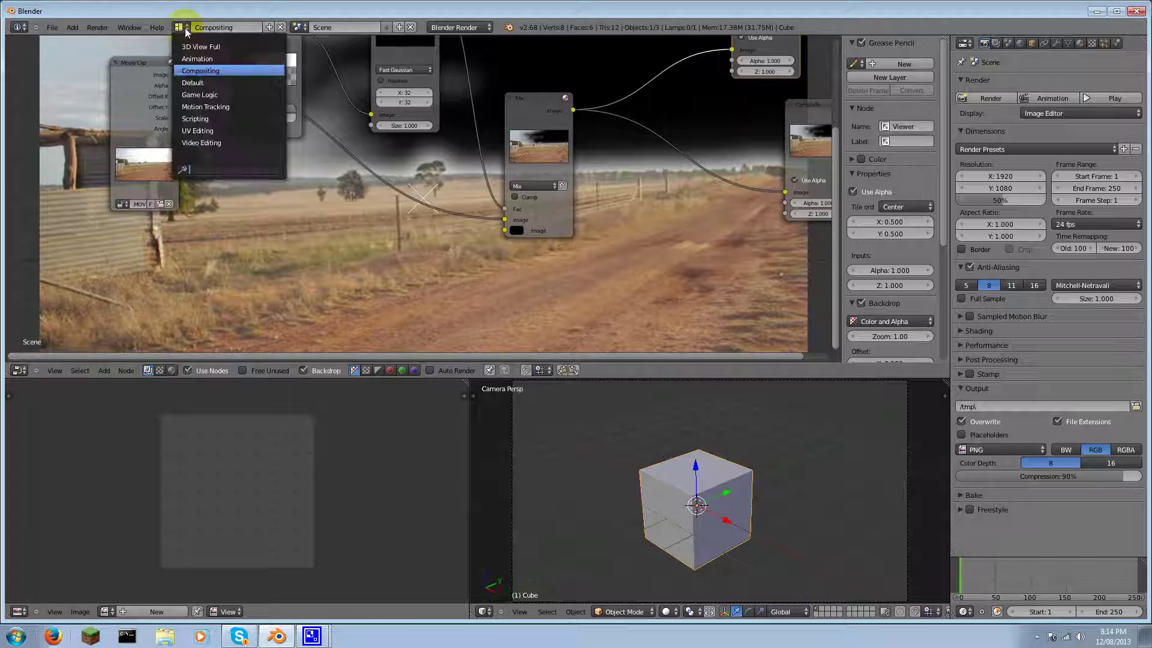
click(204, 108)
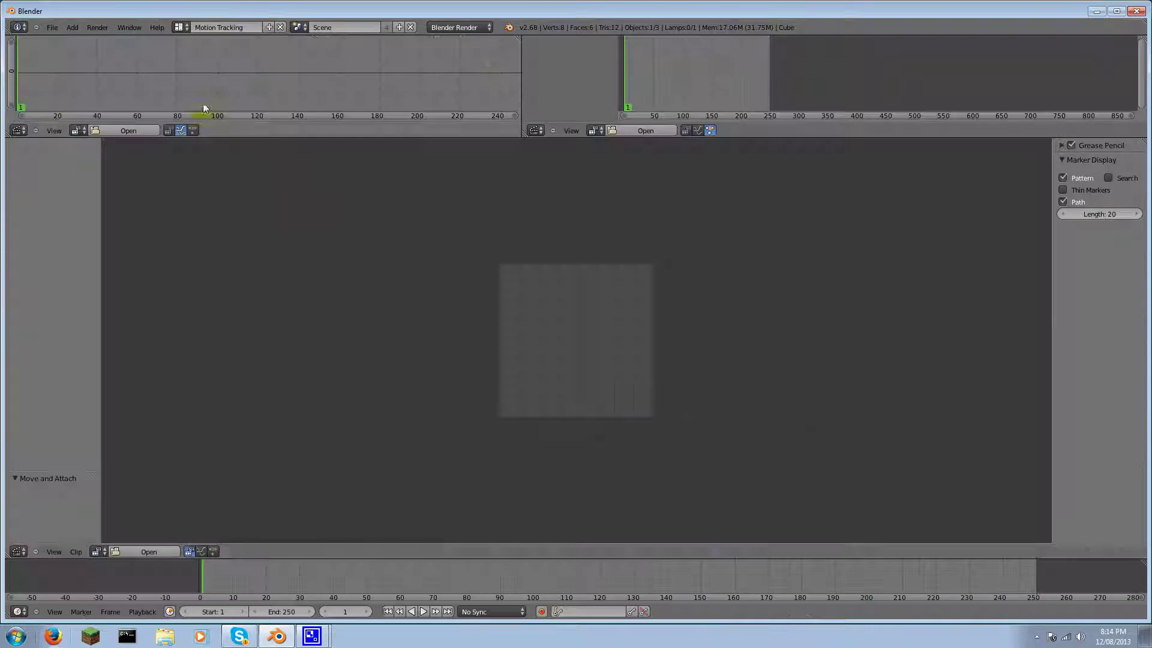
click(107, 549)
click(168, 421)
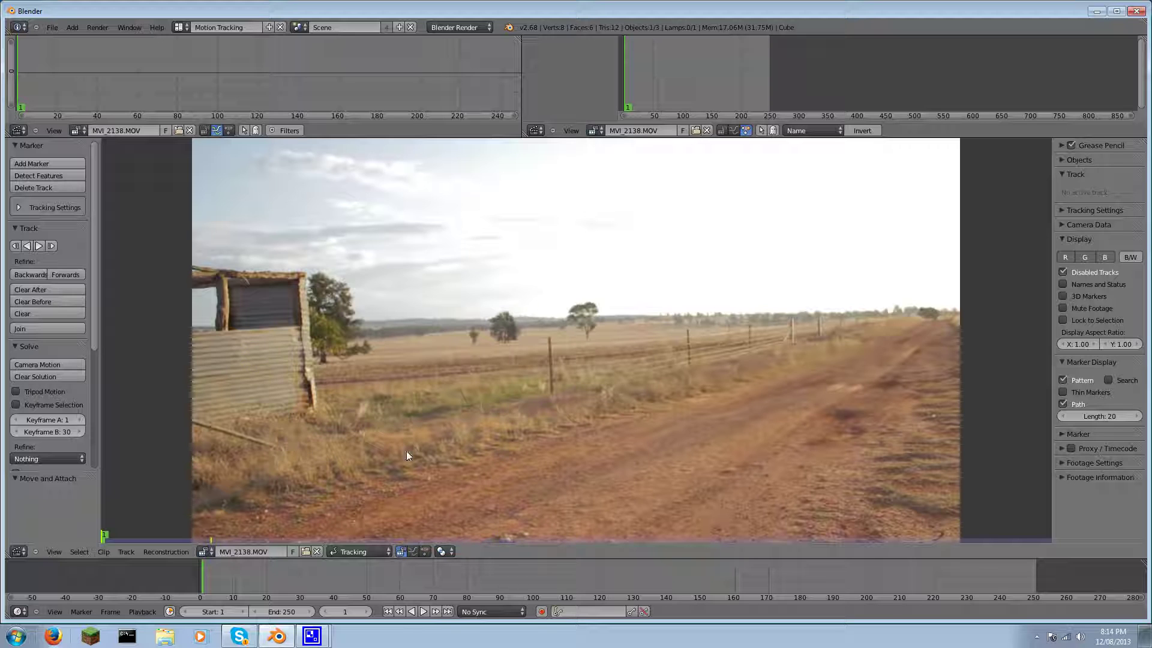
Step: Apply the Blurry Footage tracking preset and enable Tripod Motion for the camera solve
click(18, 208)
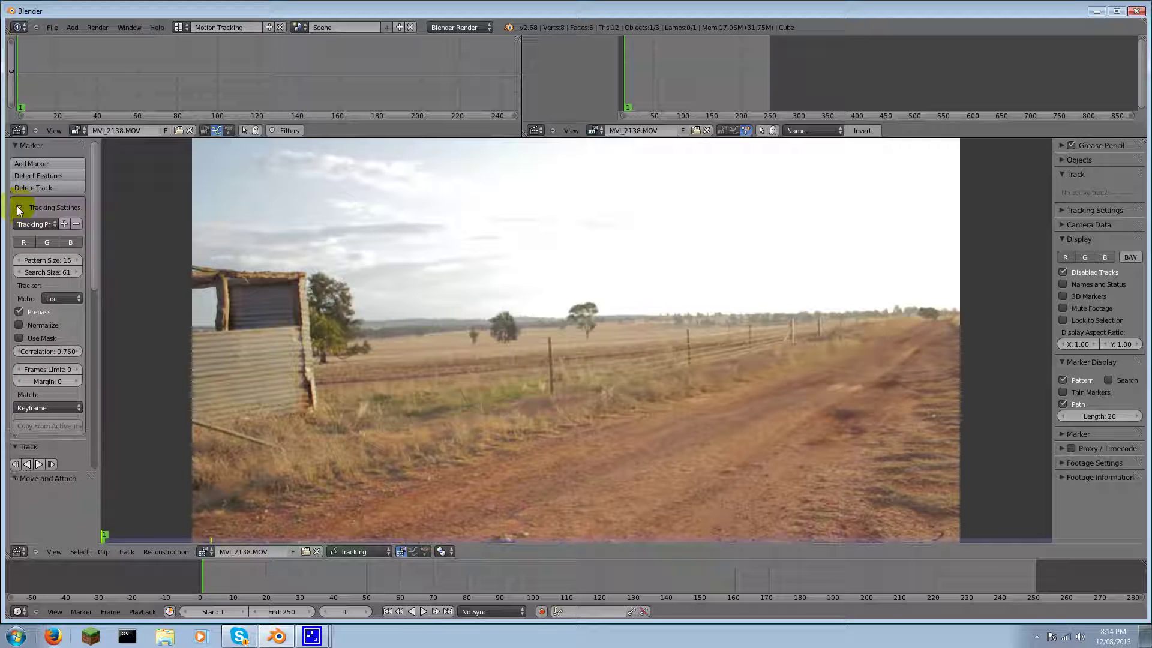
click(55, 225)
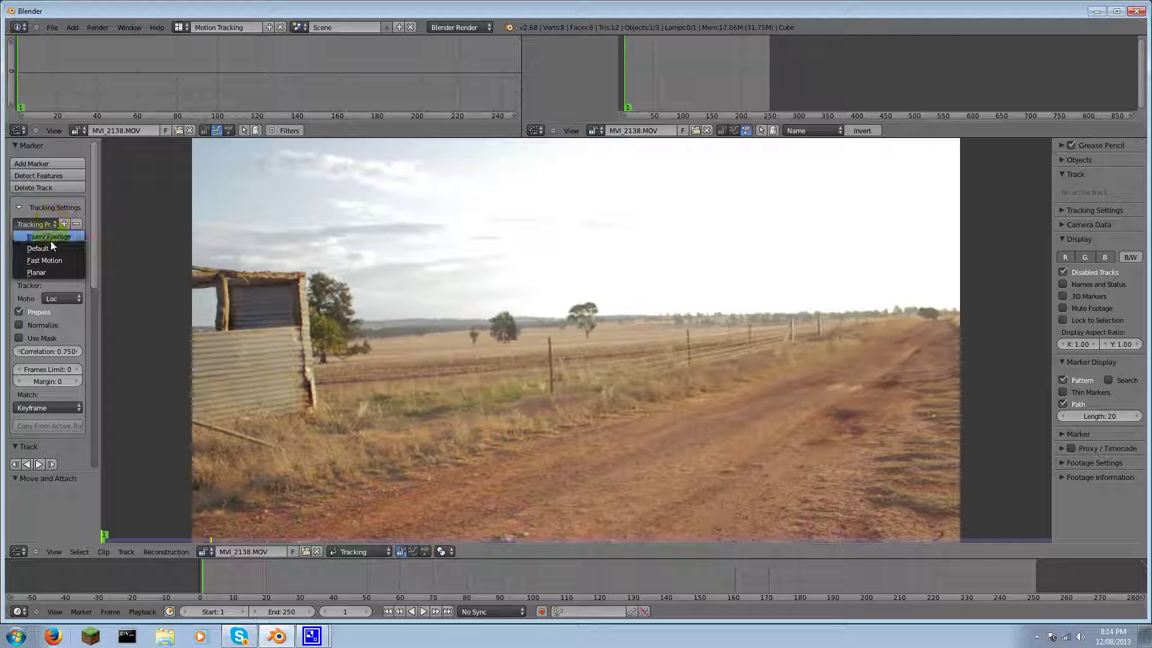
click(51, 238)
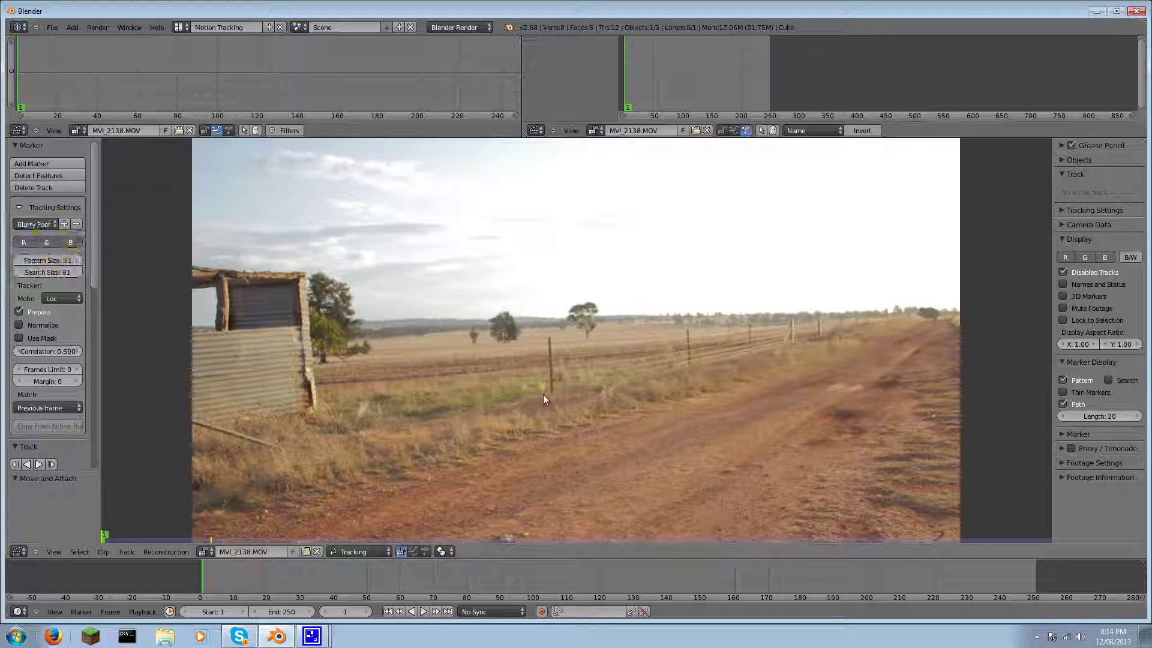
click(20, 207)
scroll(25, 270, down, 5)
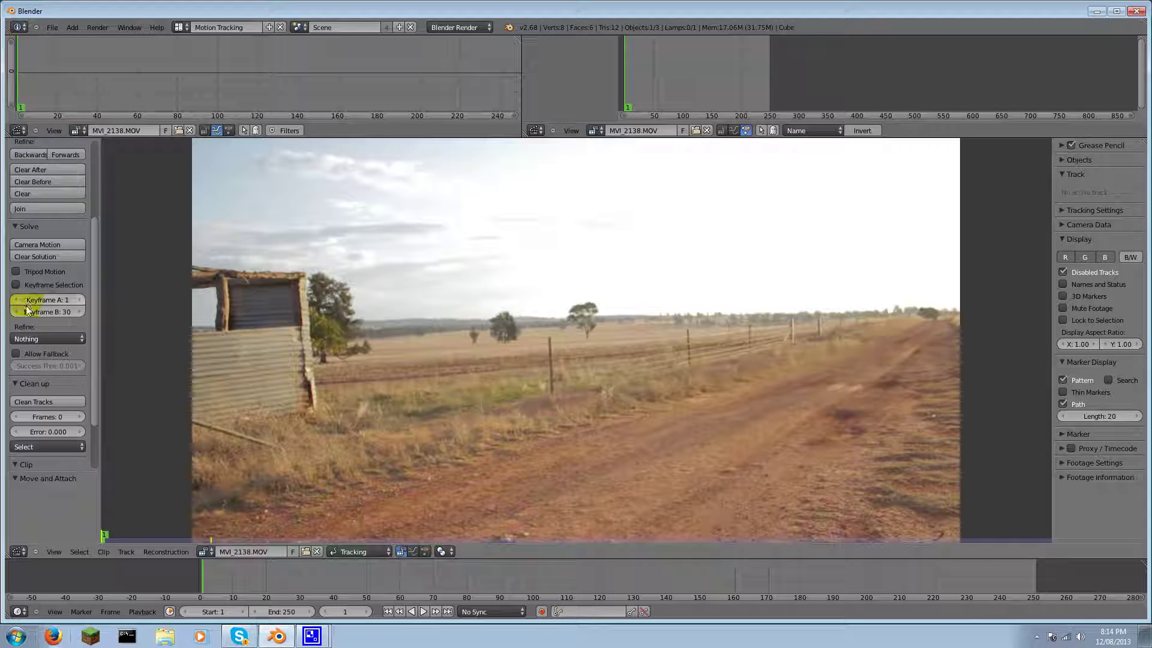
click(16, 272)
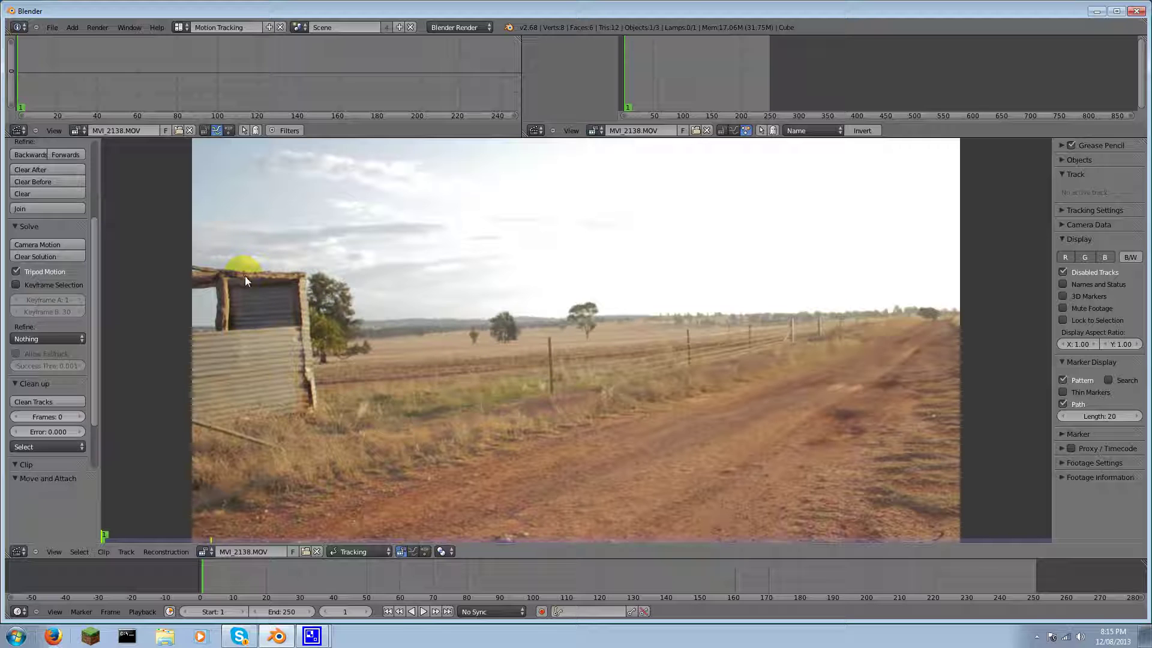
Step: Place tracking markers on the shed's roof beam, the shed's lower corner post, the far end of the road and the middle tree's base
ctrl+click(243, 280)
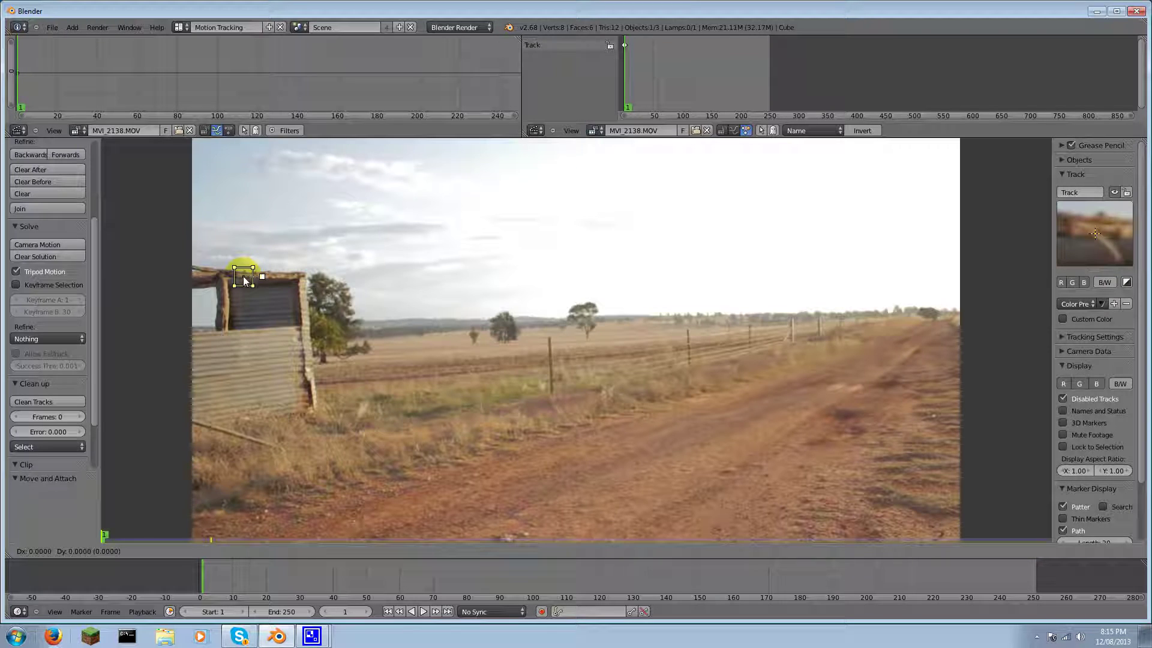
click(308, 377)
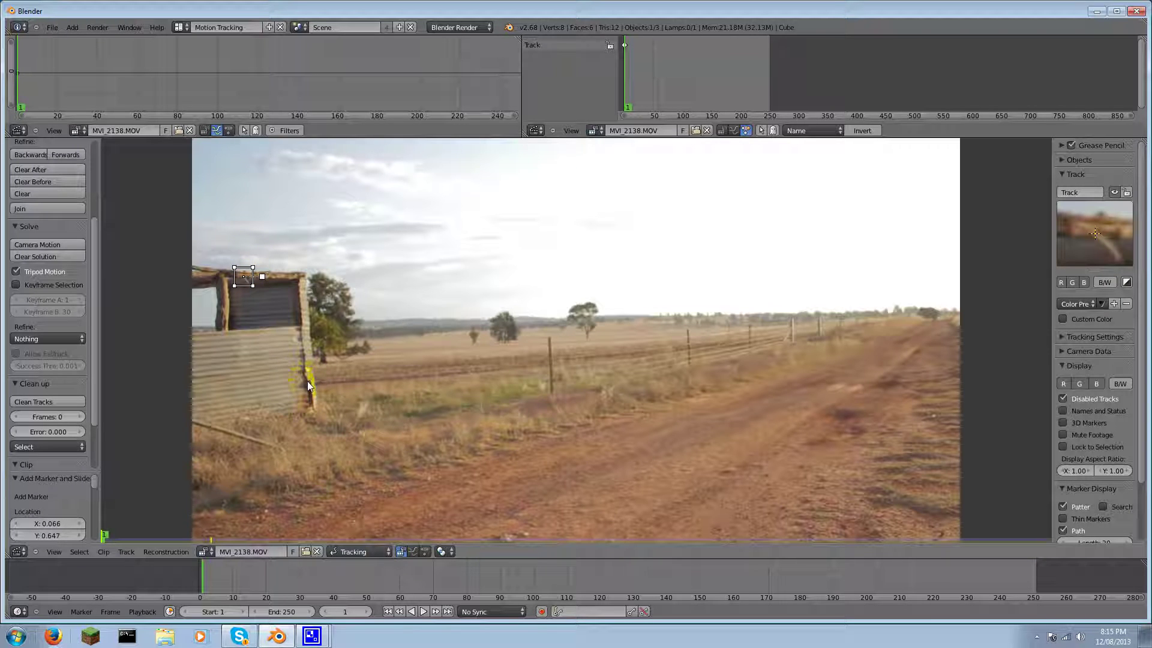
ctrl+click(308, 379)
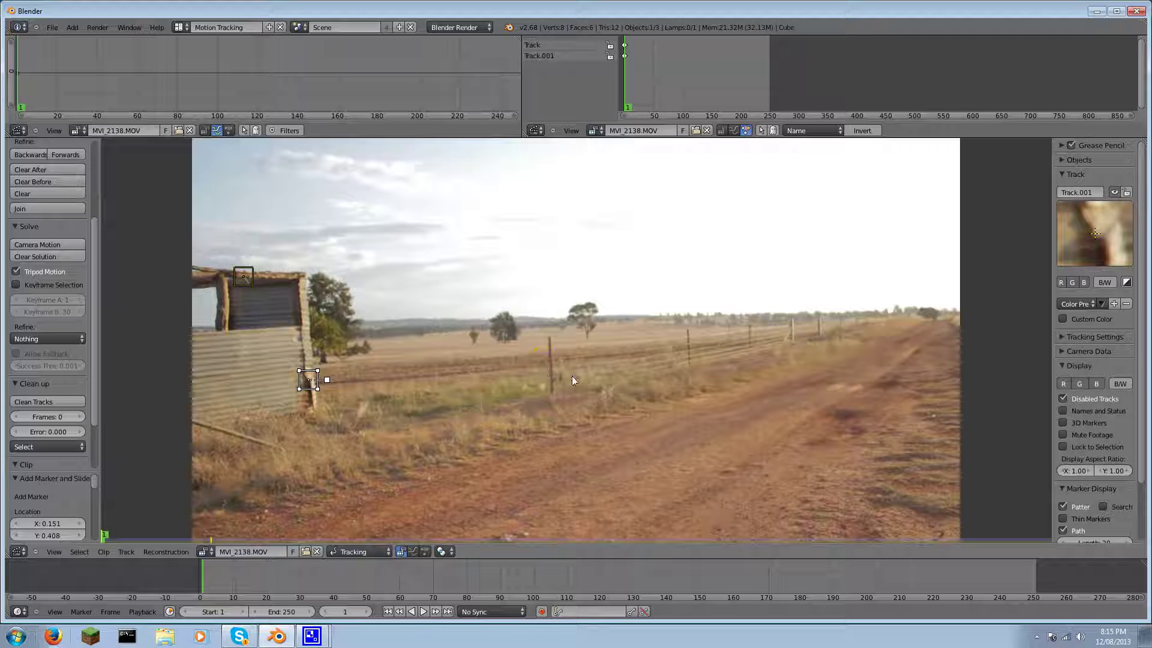
ctrl+click(918, 314)
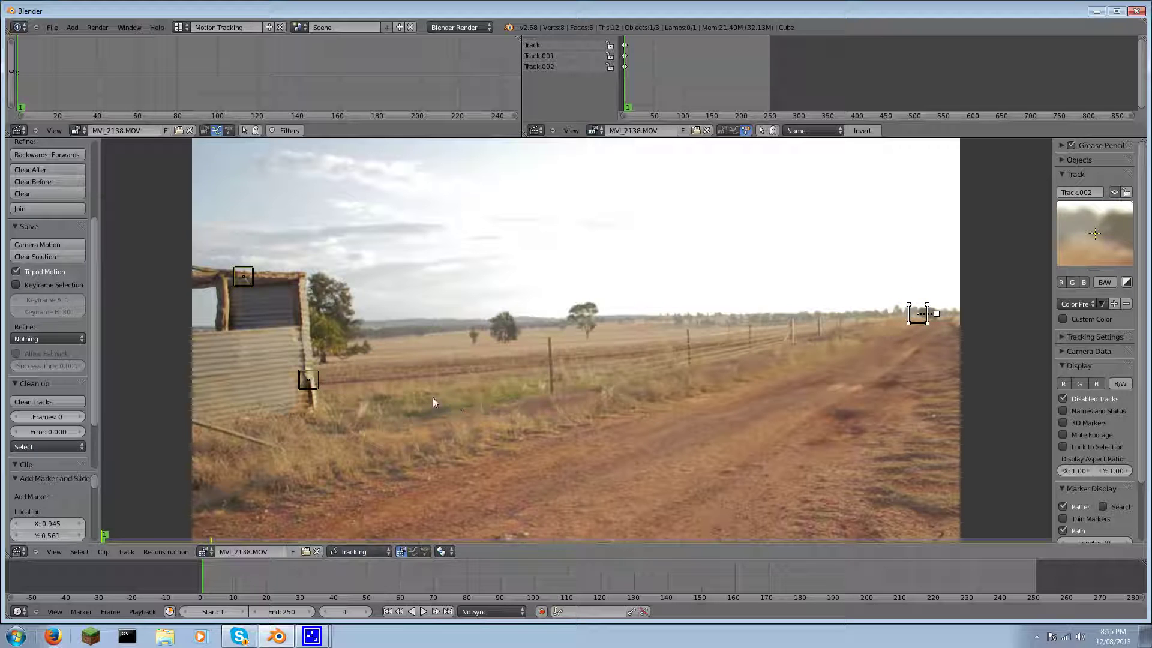
ctrl+click(510, 344)
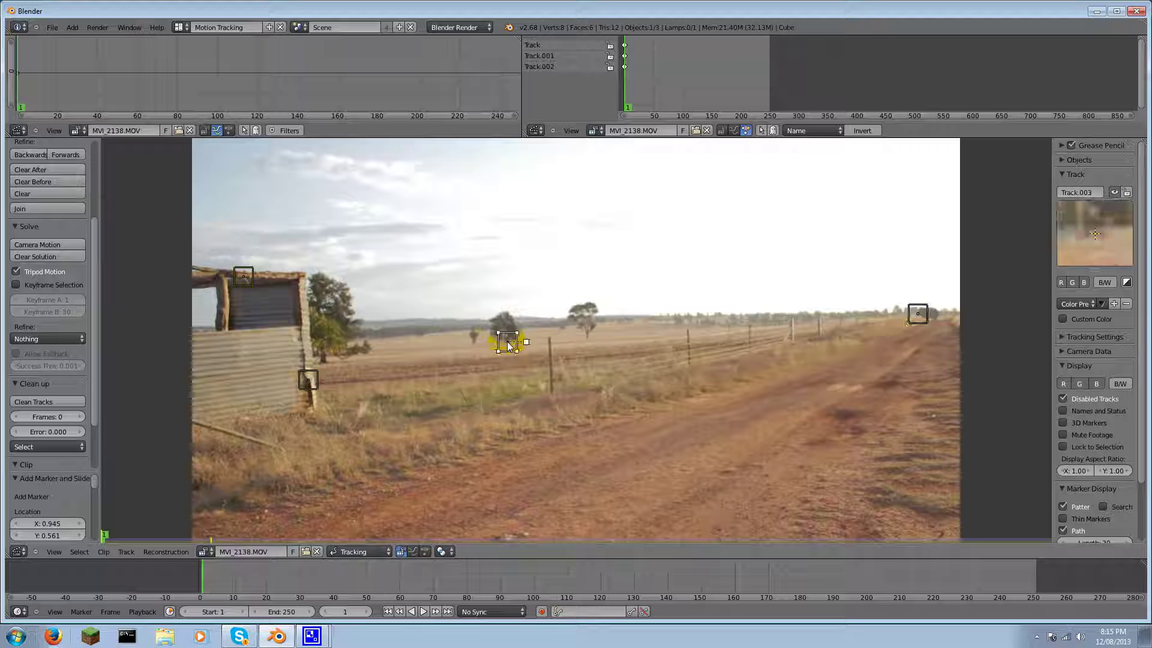
Step: Select all tracking markers and track them forward through the clip
key(a)
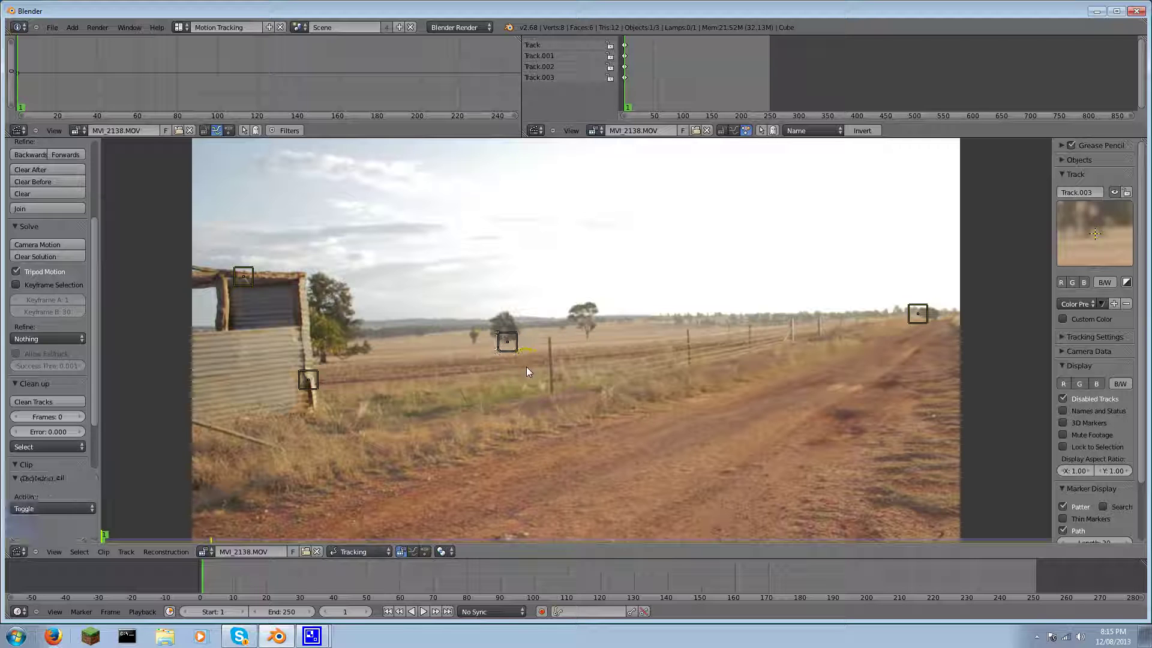
key(a)
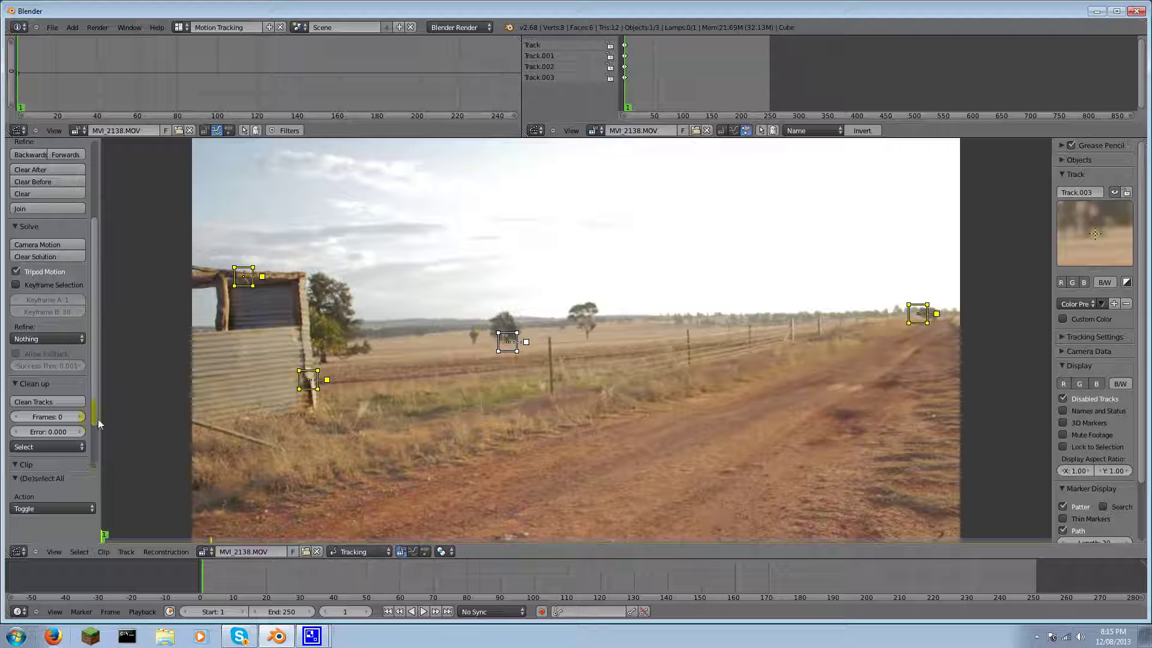
scroll(38, 401, up, 5)
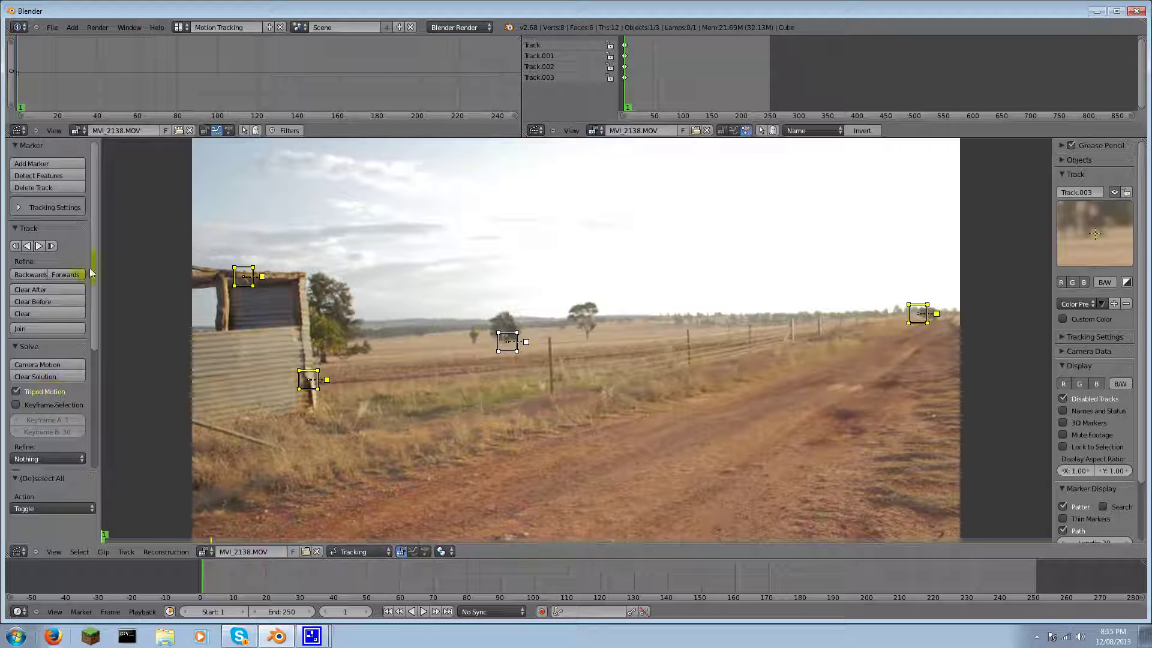
click(37, 251)
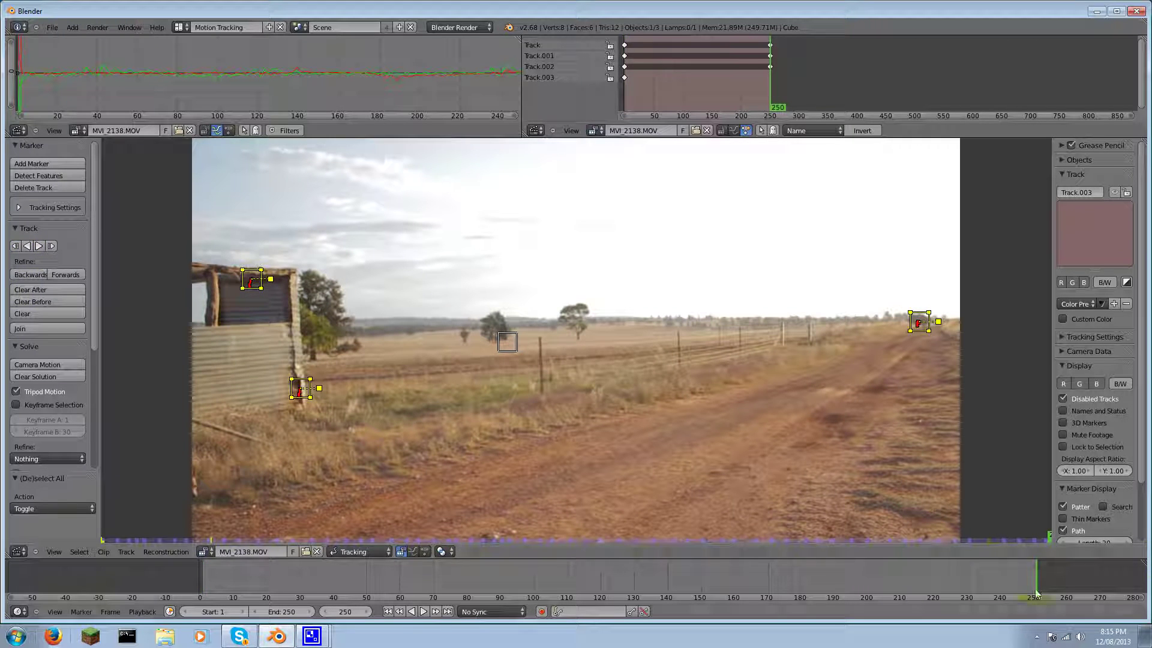
Step: Scrub through the tracked footage to check the markers and delete the track at the middle tree
drag(1036, 582, 949, 574)
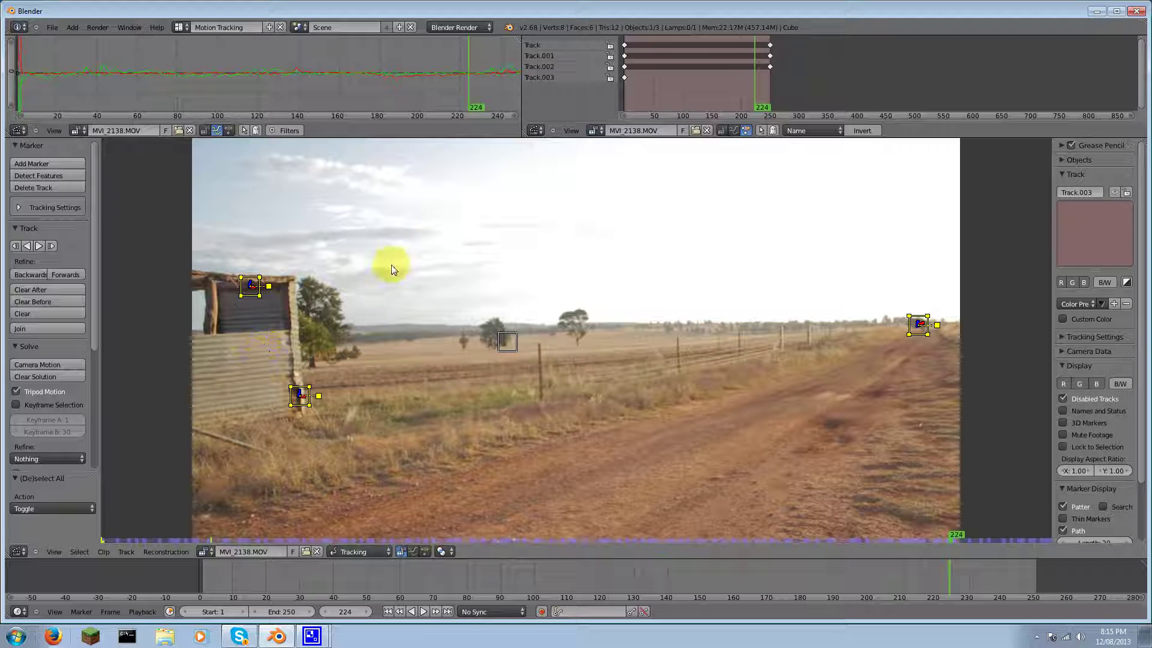
key(a)
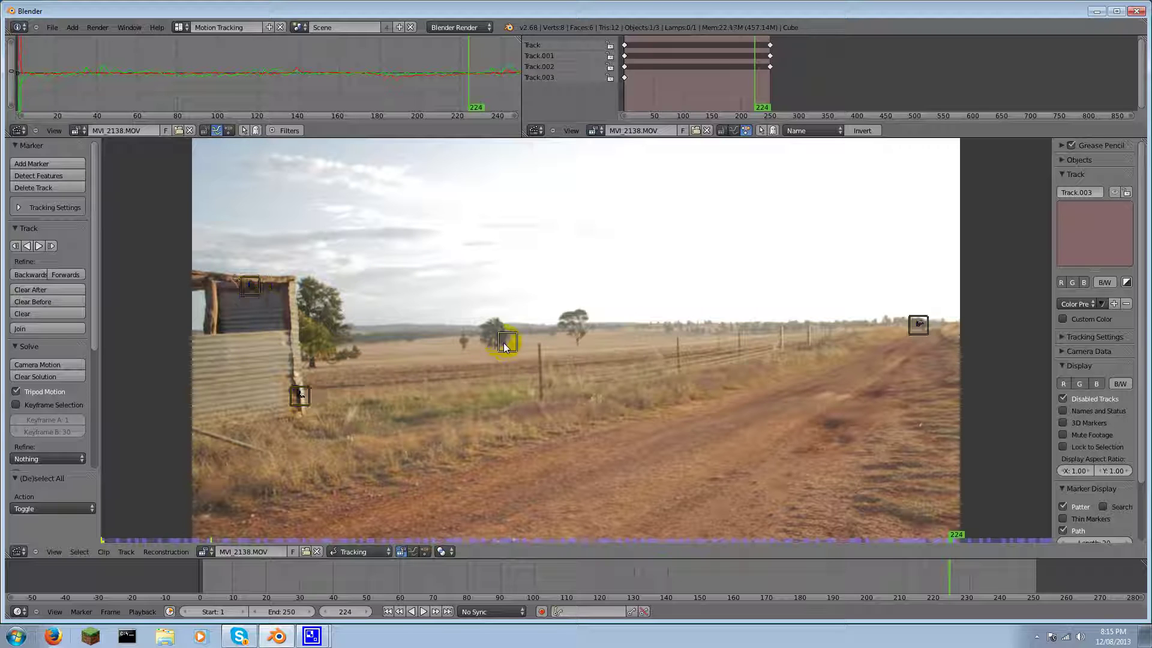
key(x)
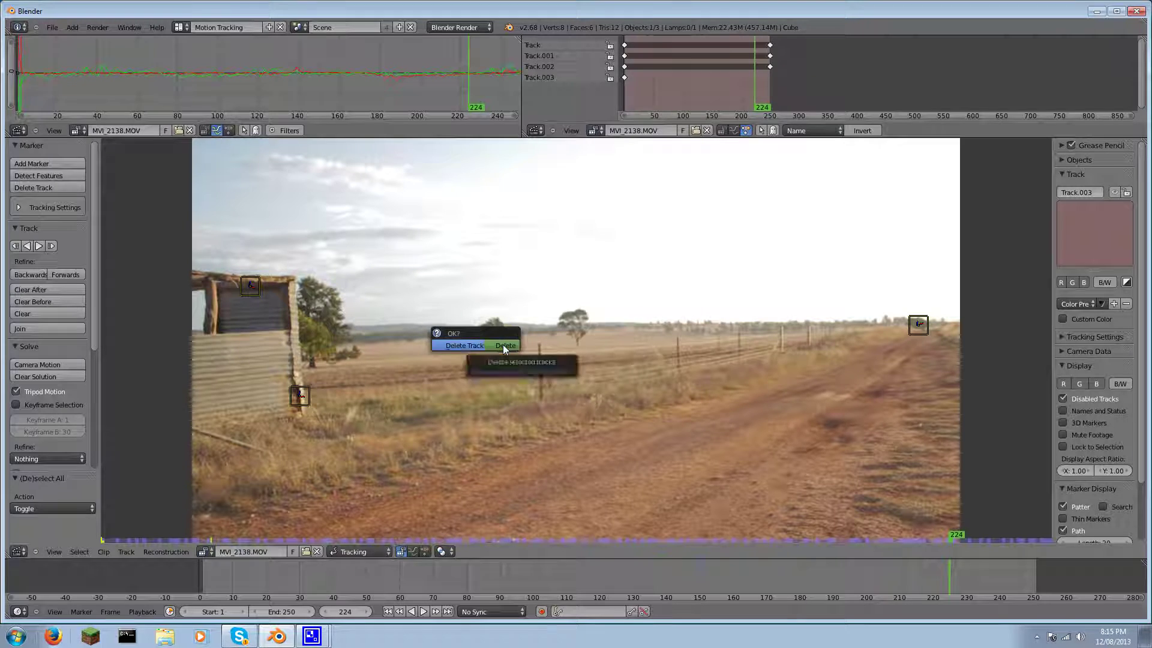
click(503, 345)
drag(857, 560, 578, 576)
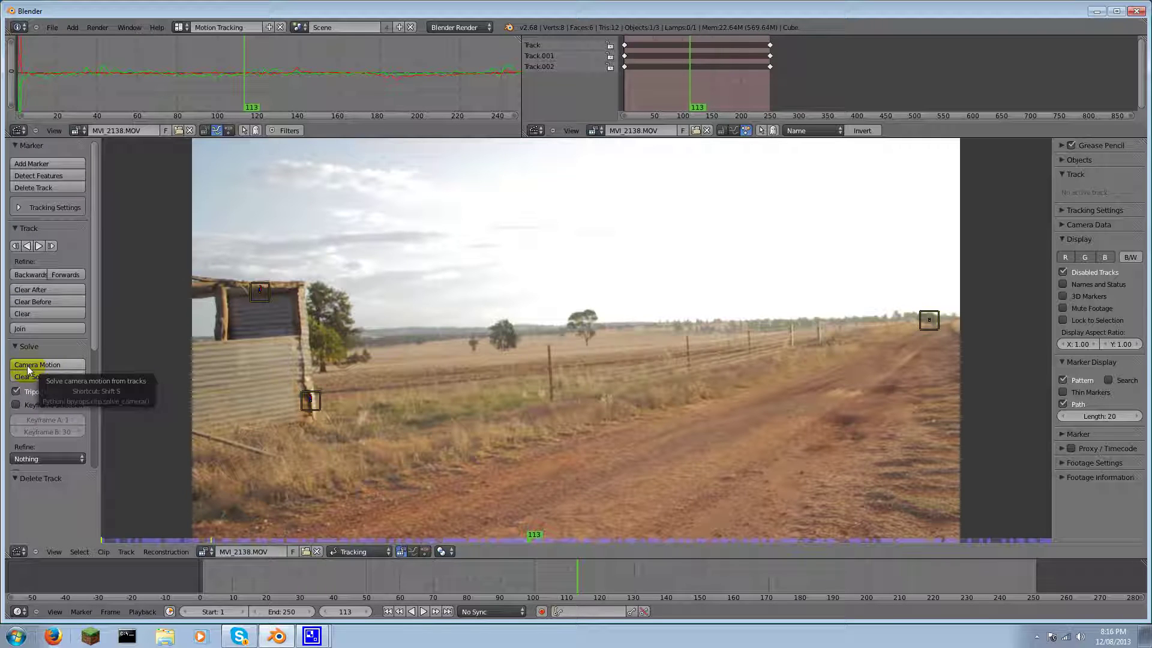
Step: Solve the camera motion from the tracked markers
click(28, 370)
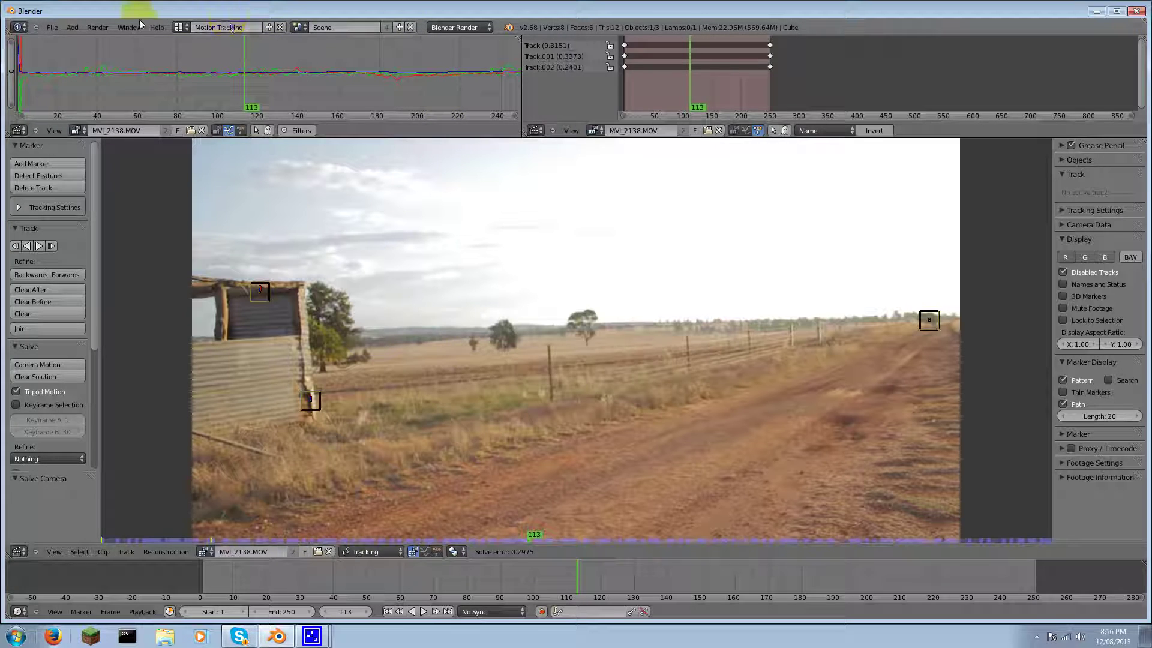
click(180, 27)
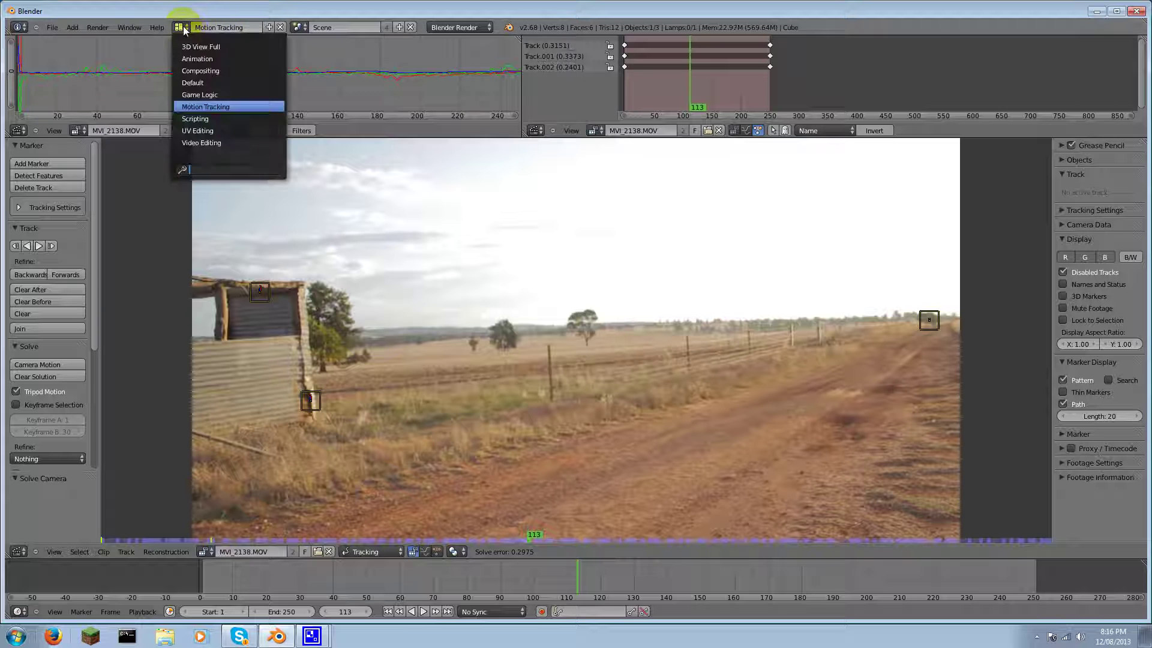
click(210, 81)
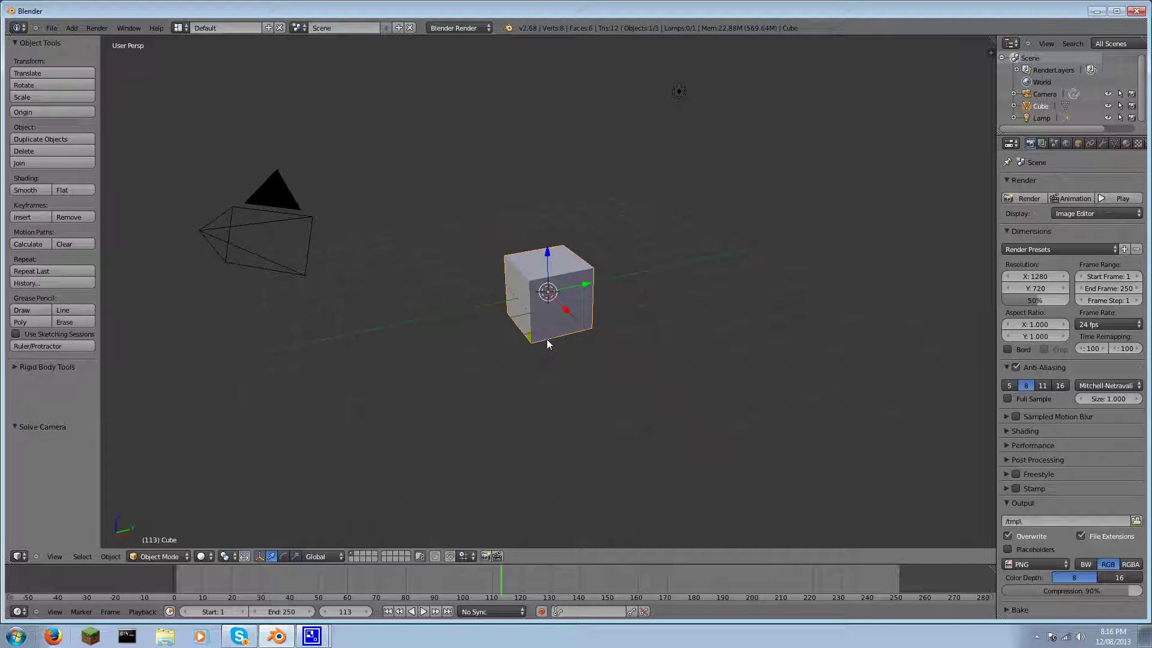
click(180, 27)
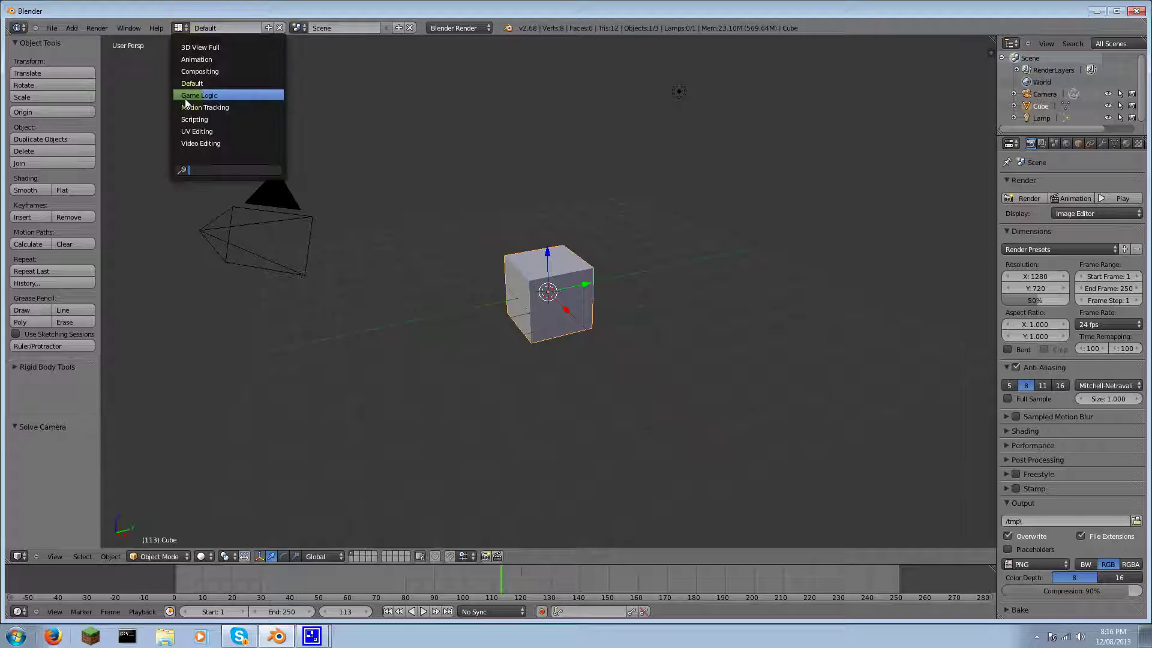
click(189, 104)
Step: Set the clip as the camera background in the 3D viewport and set up the tracking scene
scroll(33, 385, down, 8)
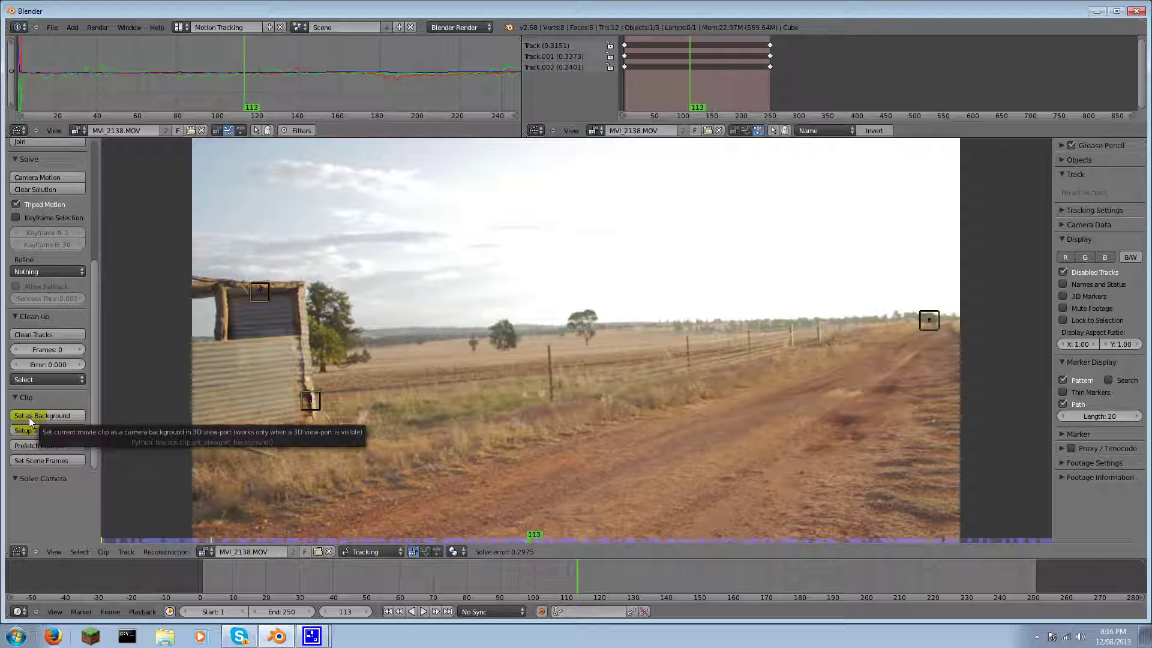
click(29, 416)
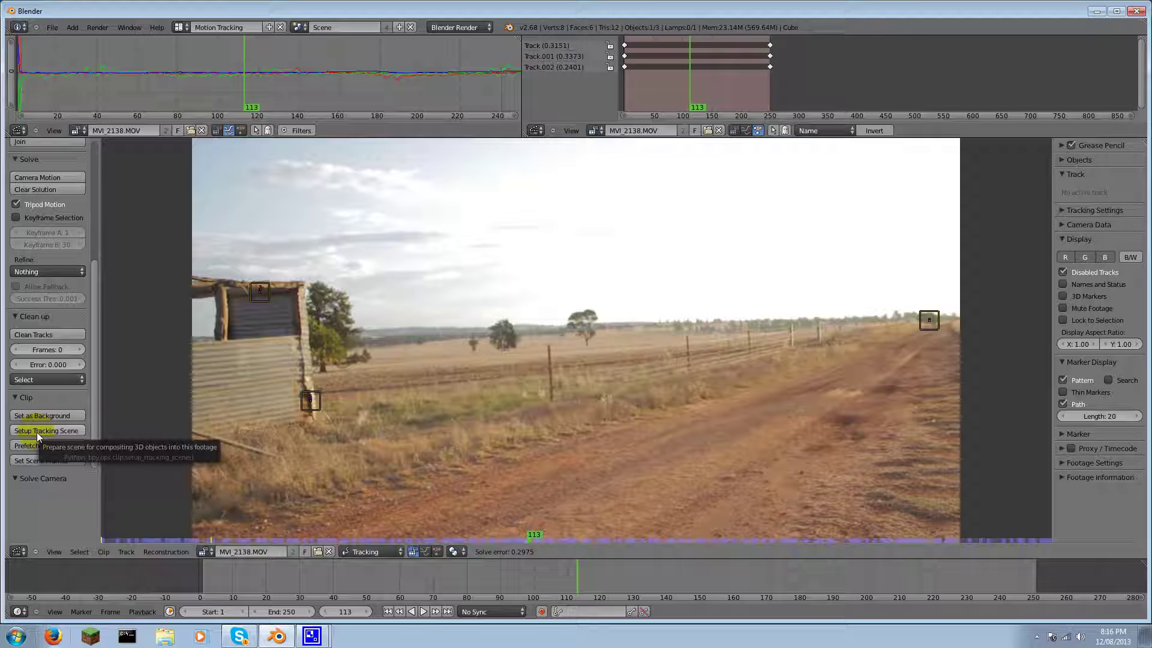
click(37, 432)
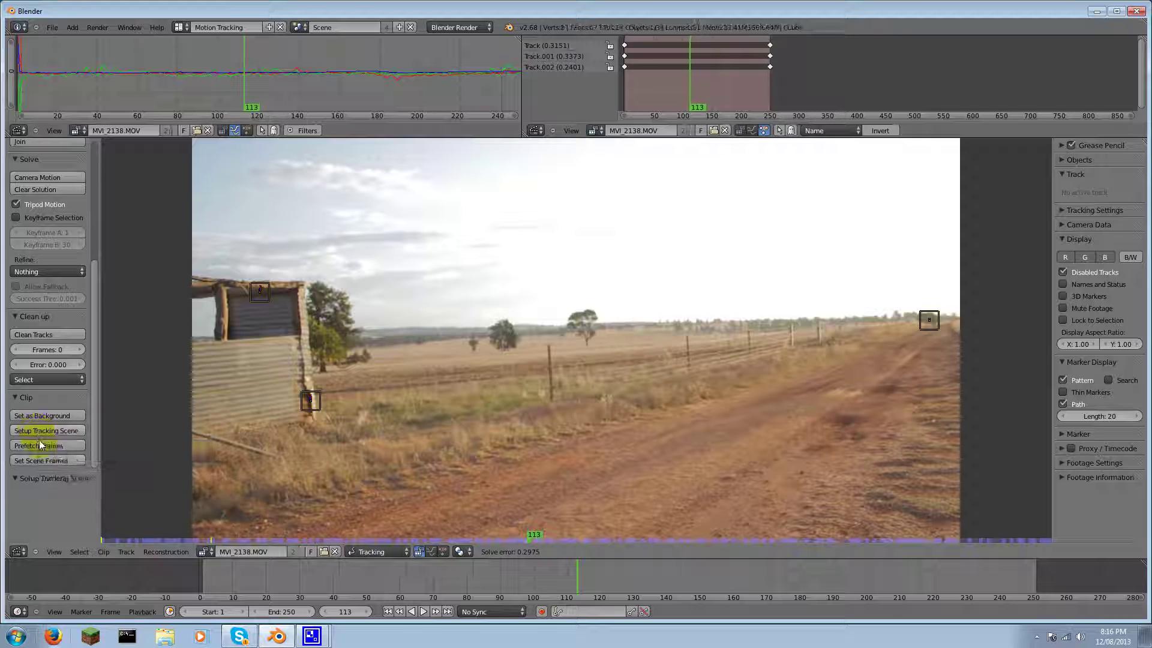
Step: Switch to the Default screen layout and delete the cube and ground plane
click(180, 27)
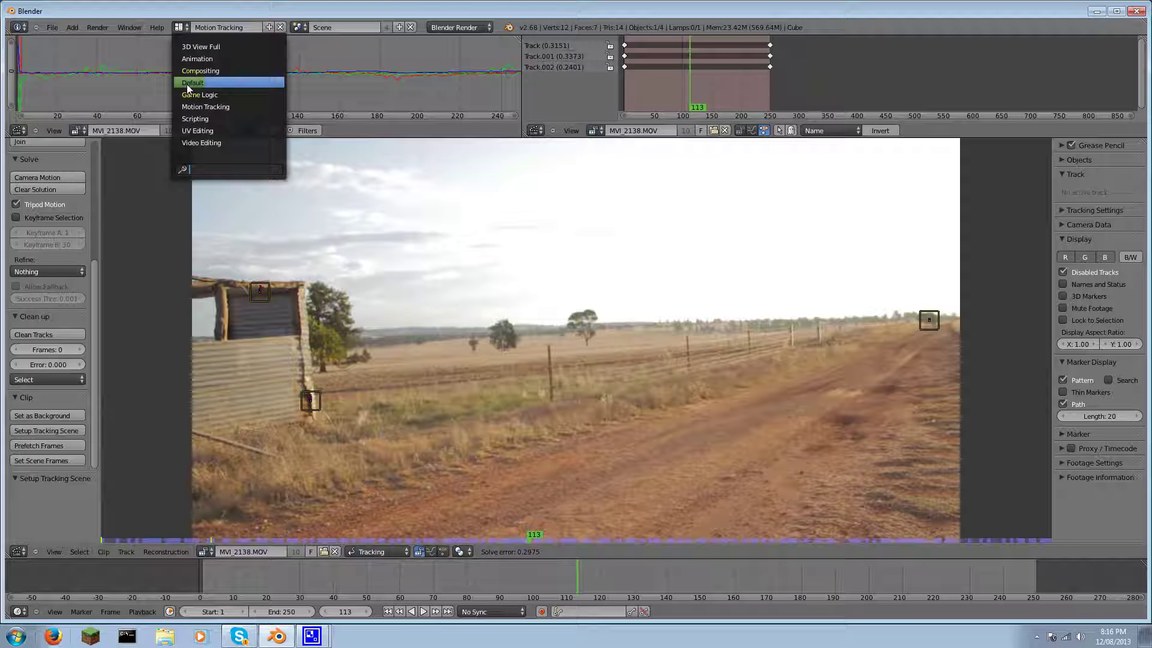
click(187, 84)
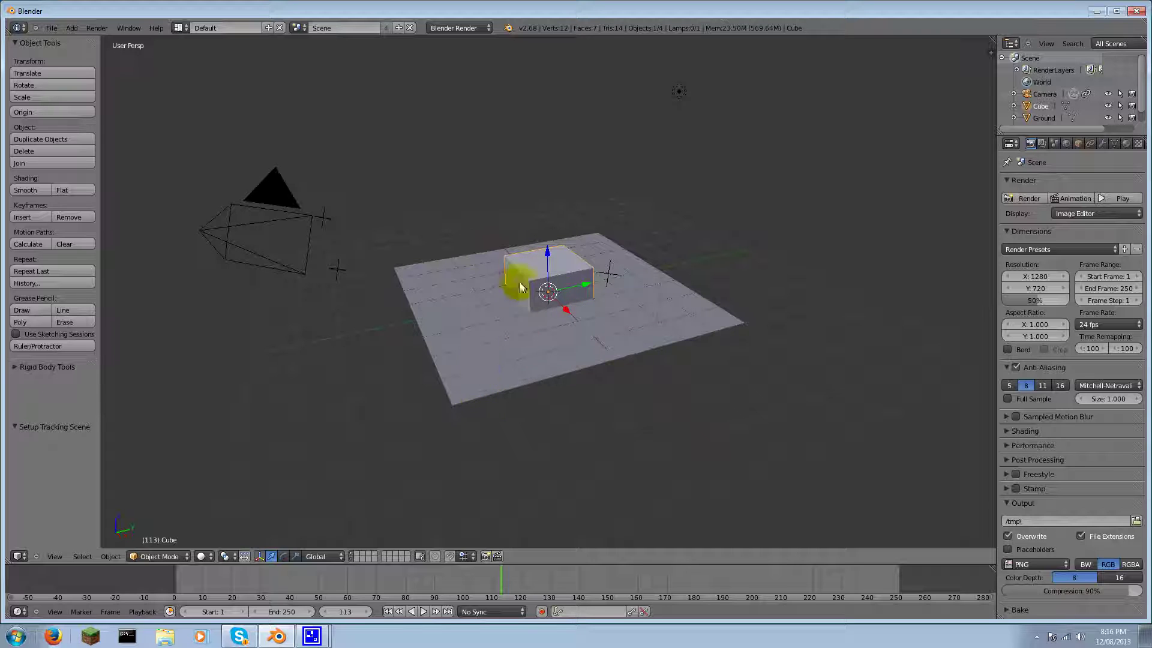
shift+right_click(474, 321)
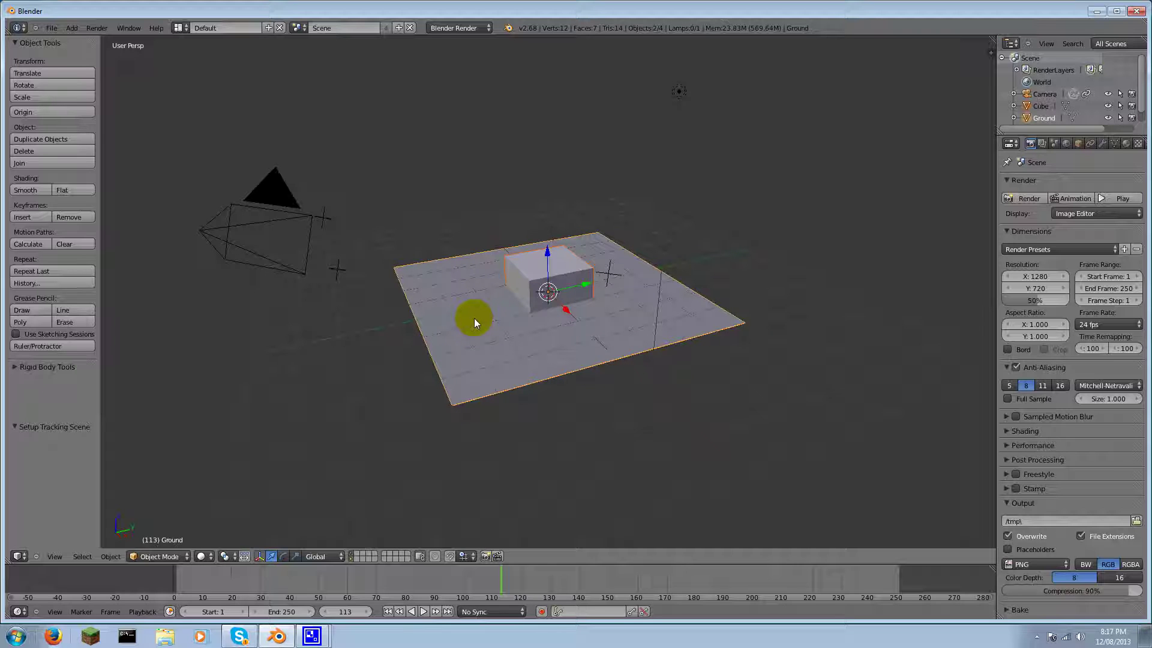
key(x)
click(474, 318)
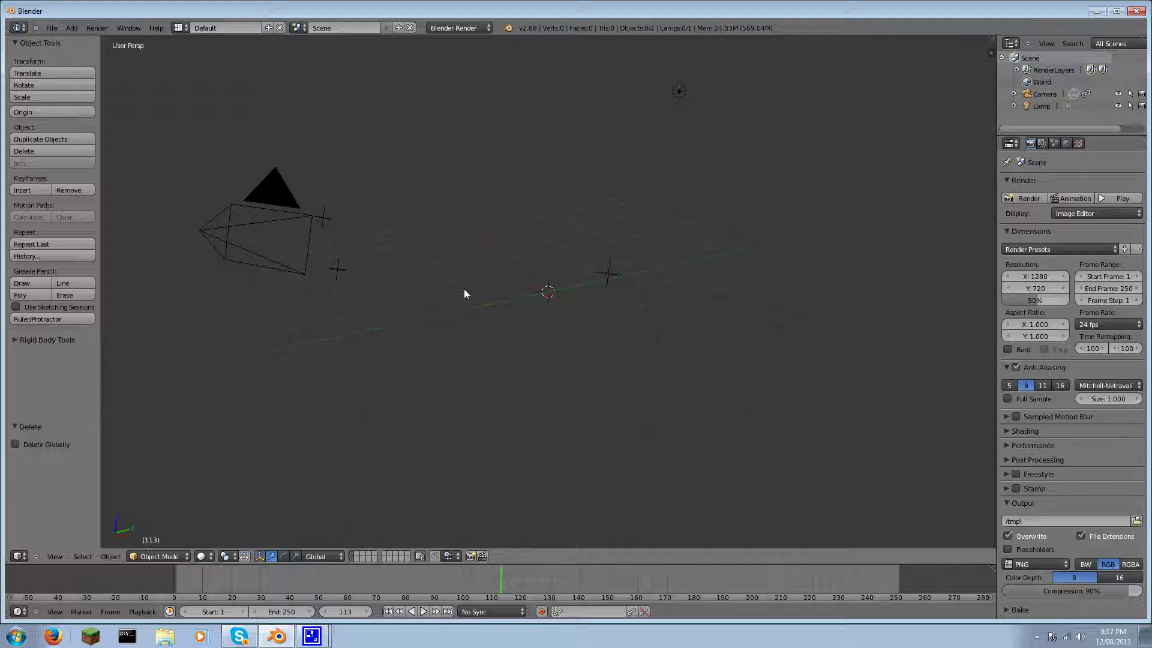
Step: Select the camera and set its X, Y and Z location to 0
key(n)
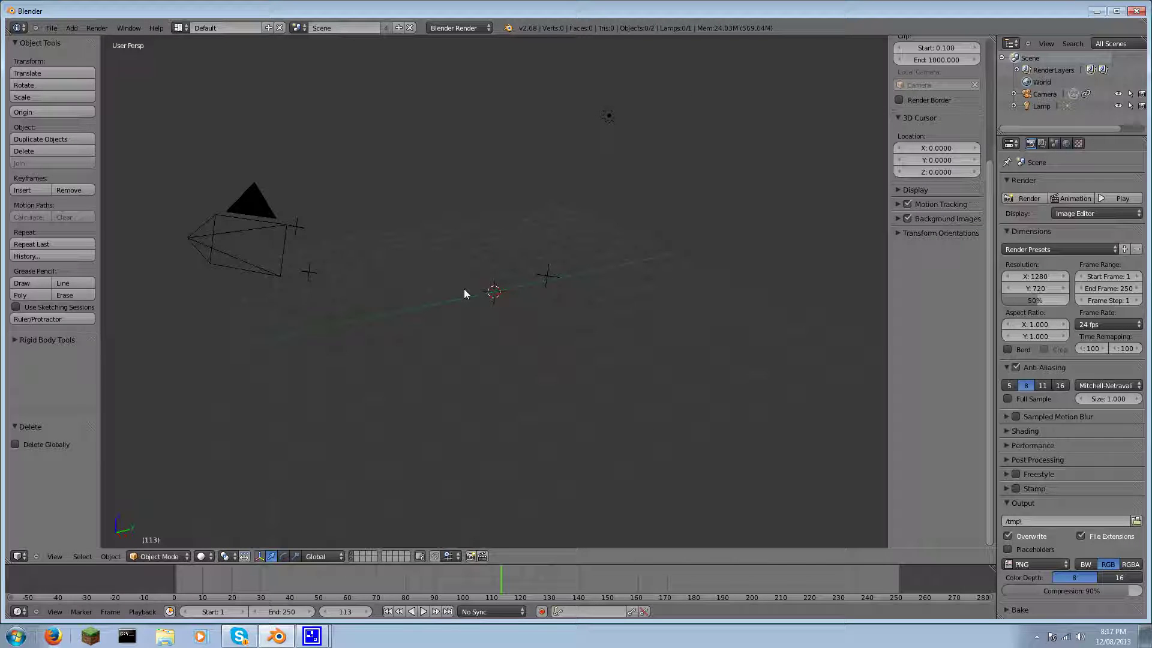
scroll(978, 345, up, 6)
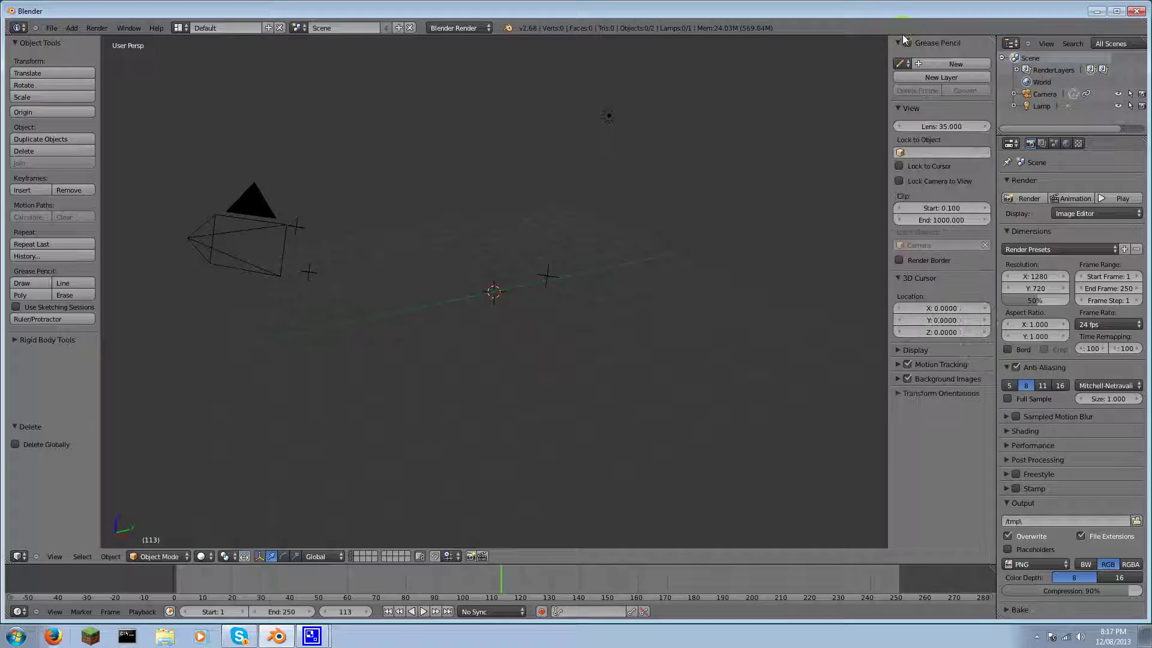
right_click(261, 197)
click(934, 73)
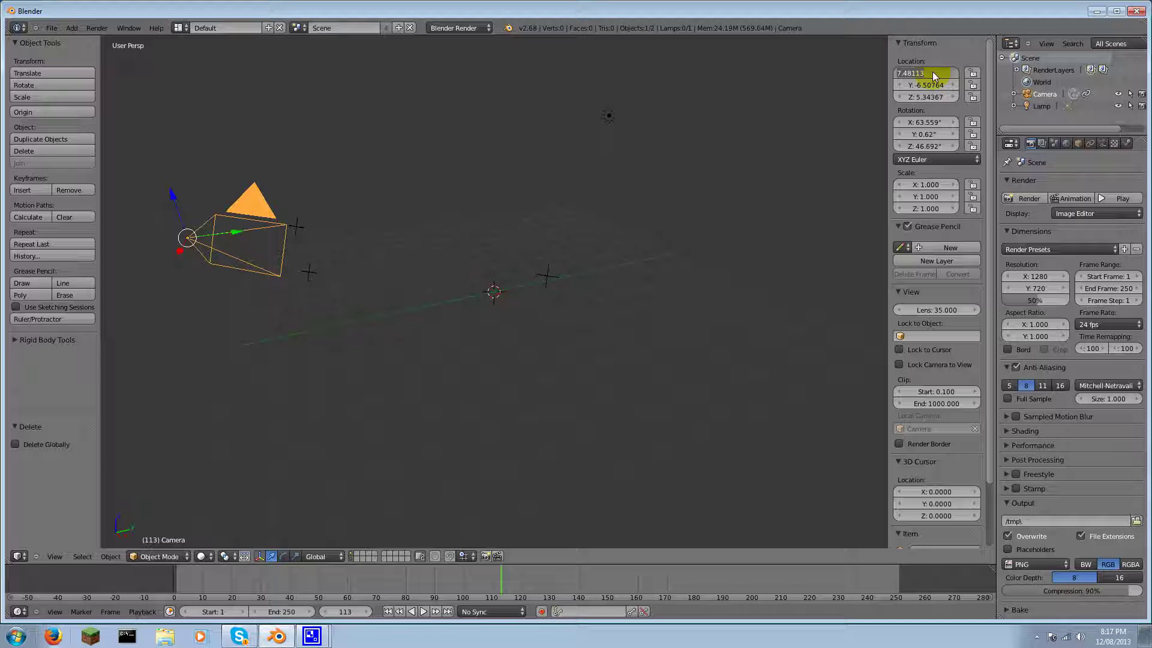
text(0)
key(Tab)
text(0)
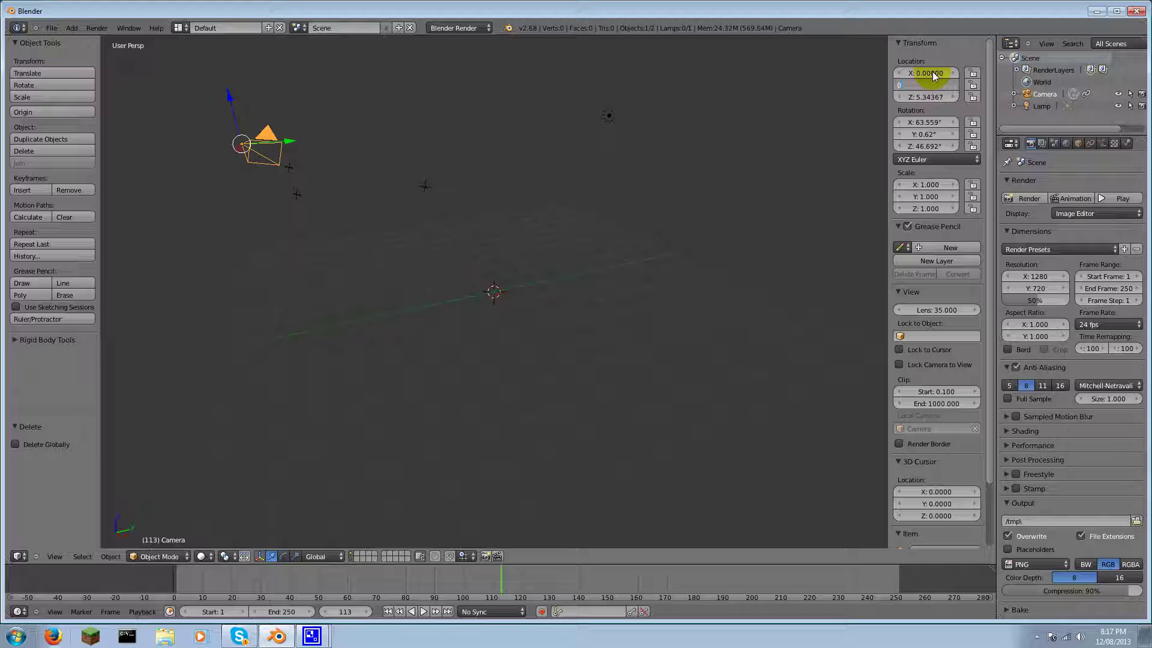
key(Tab)
text(0)
Step: Set the camera's X, Y and Z rotation to 0°
key(Tab)
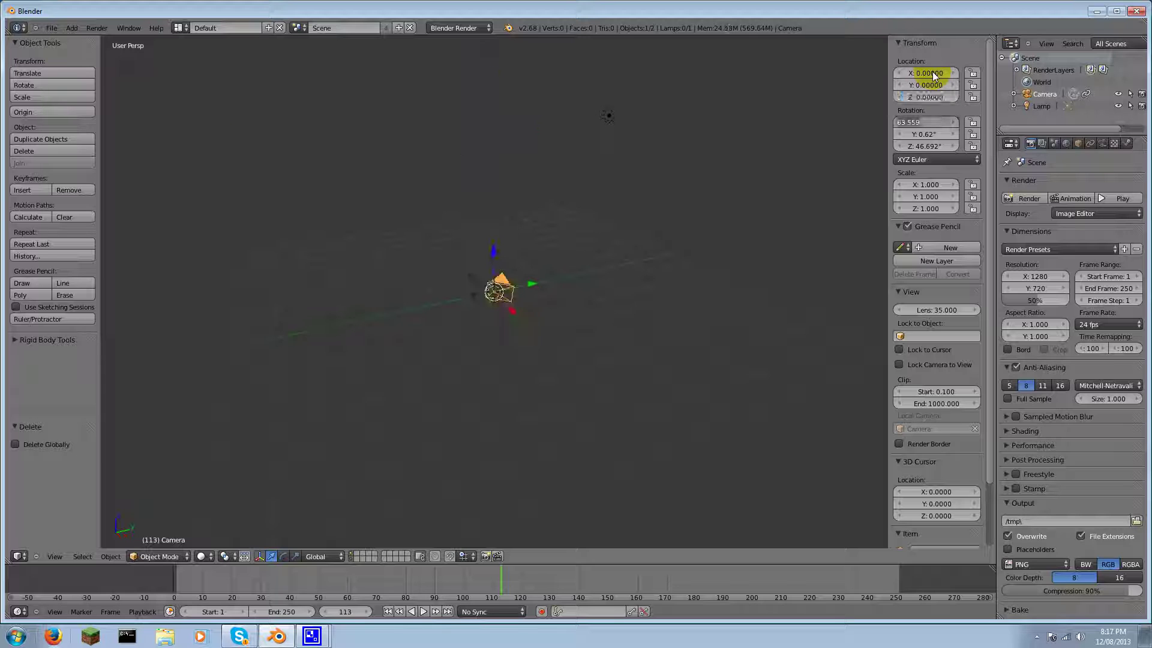
text(0)
key(Tab)
text(0)
key(Tab)
text(0)
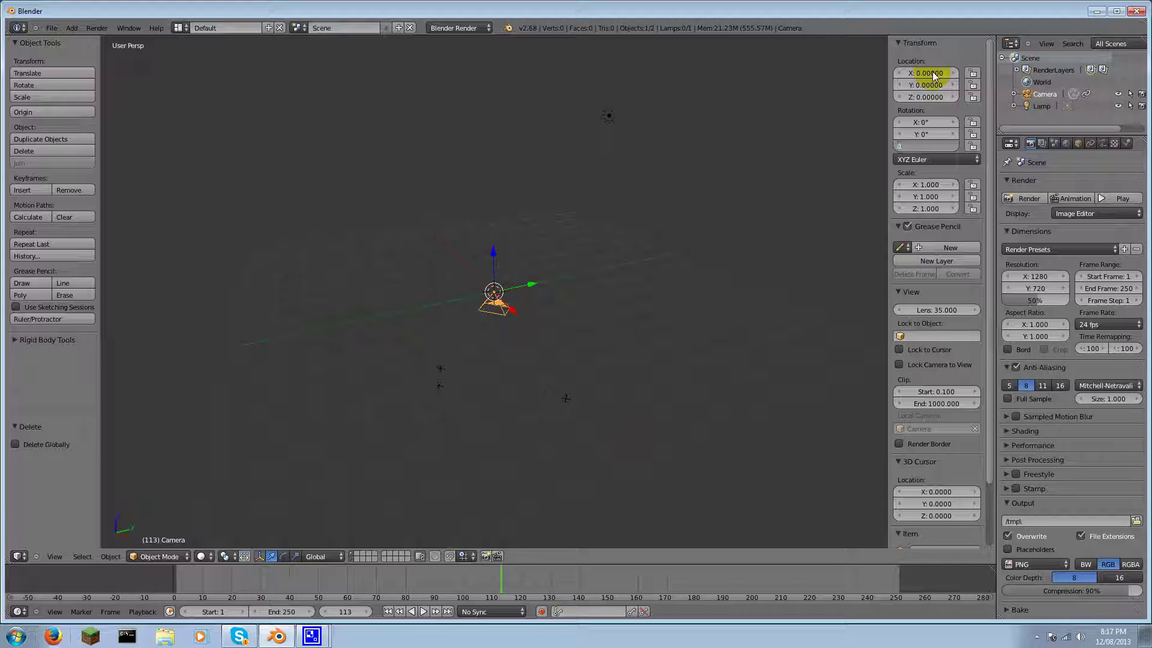
click(934, 74)
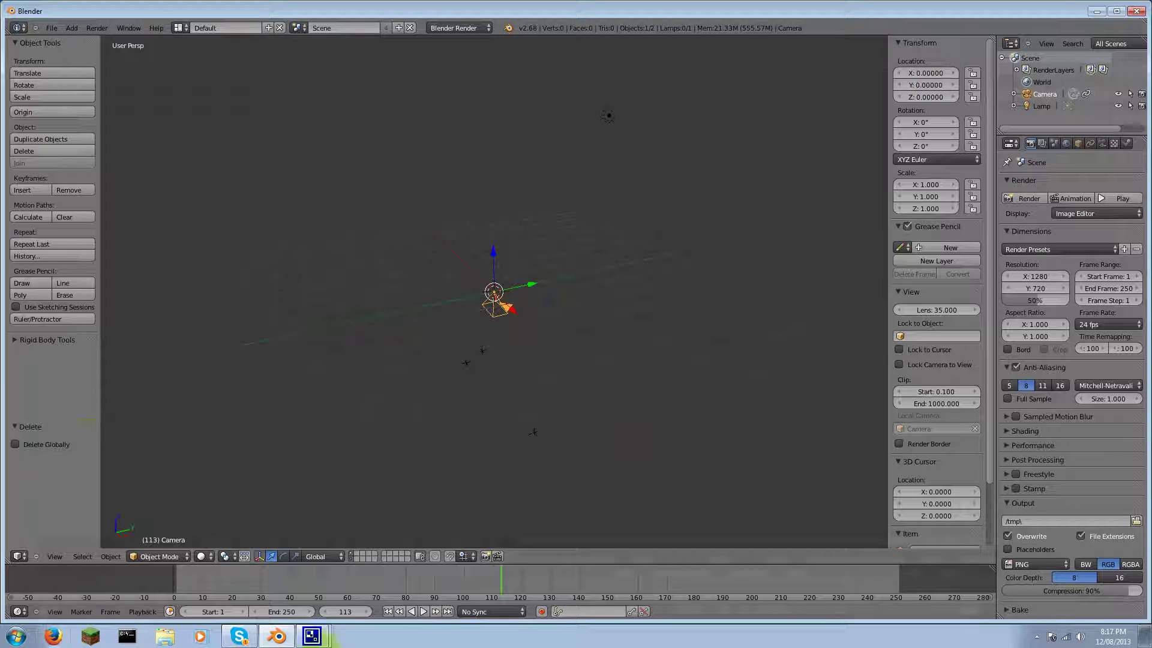
Step: Change the camera's lens type to Orthographic and look through the camera
middle_drag(334, 299, 540, 336)
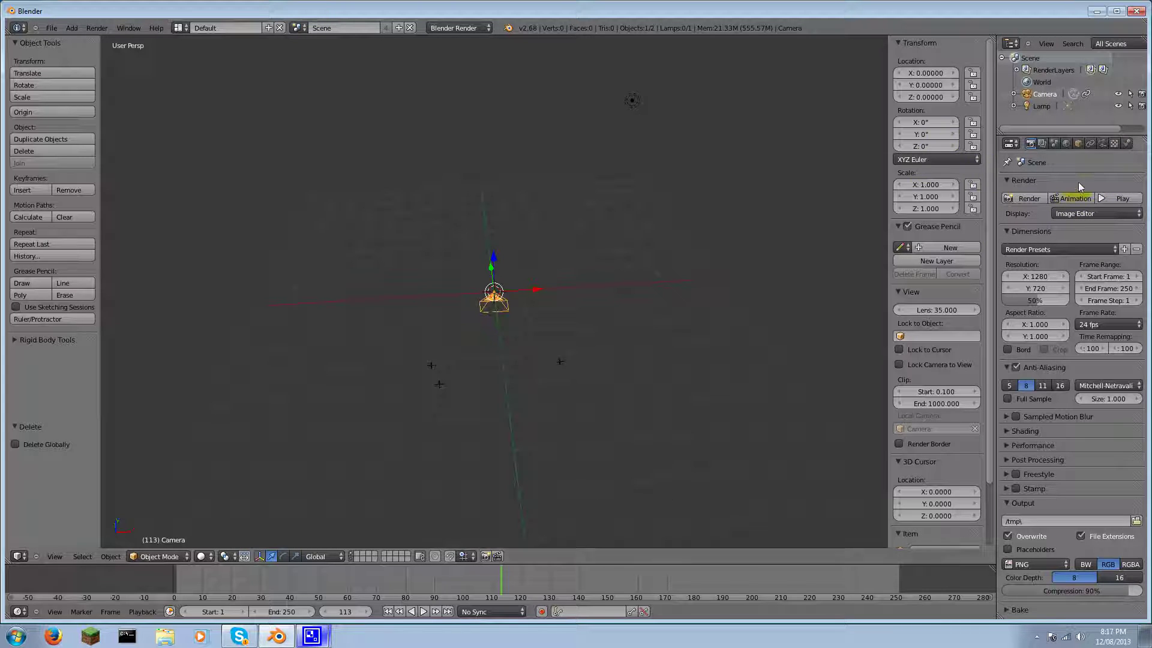
click(1103, 144)
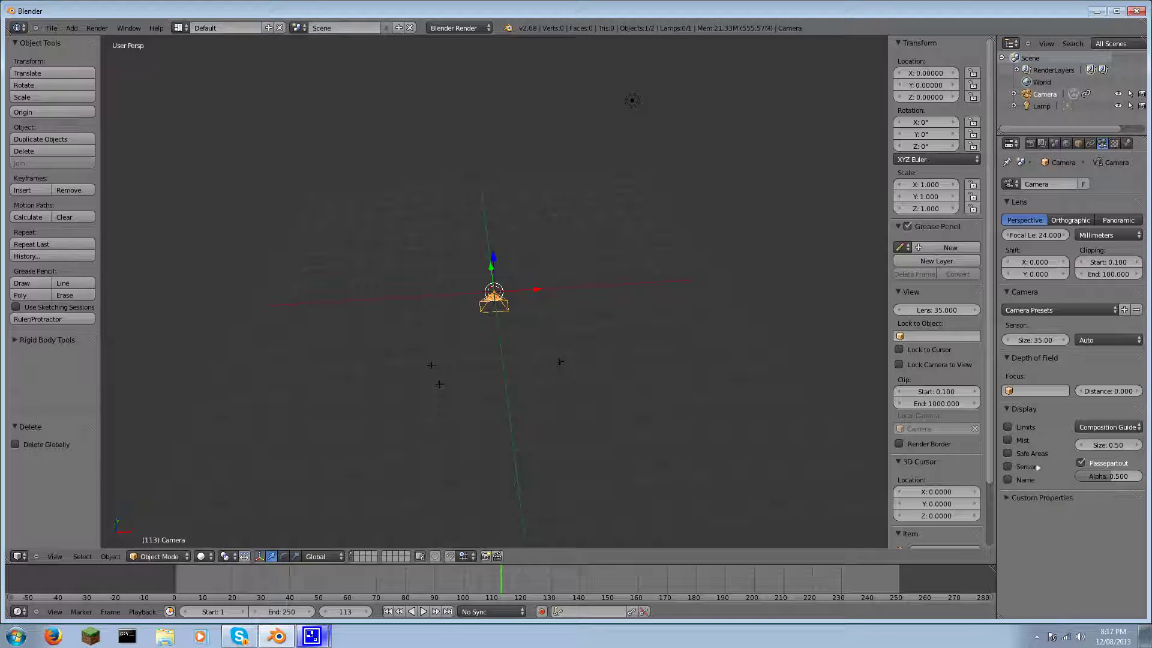
click(1073, 220)
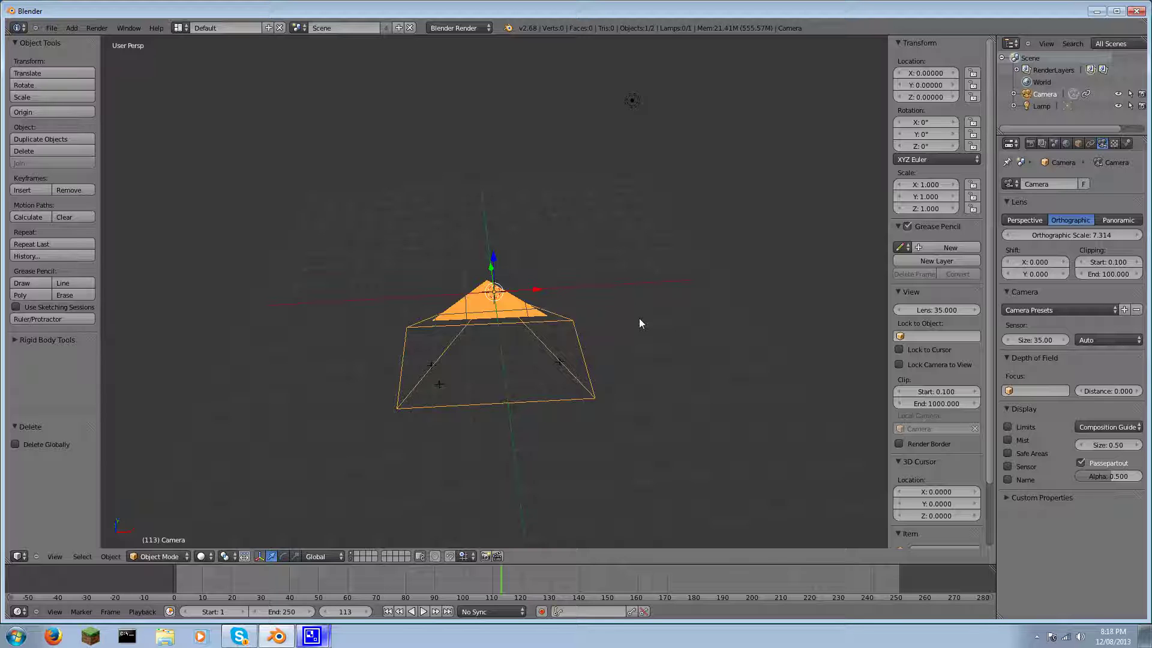
key(KP_0)
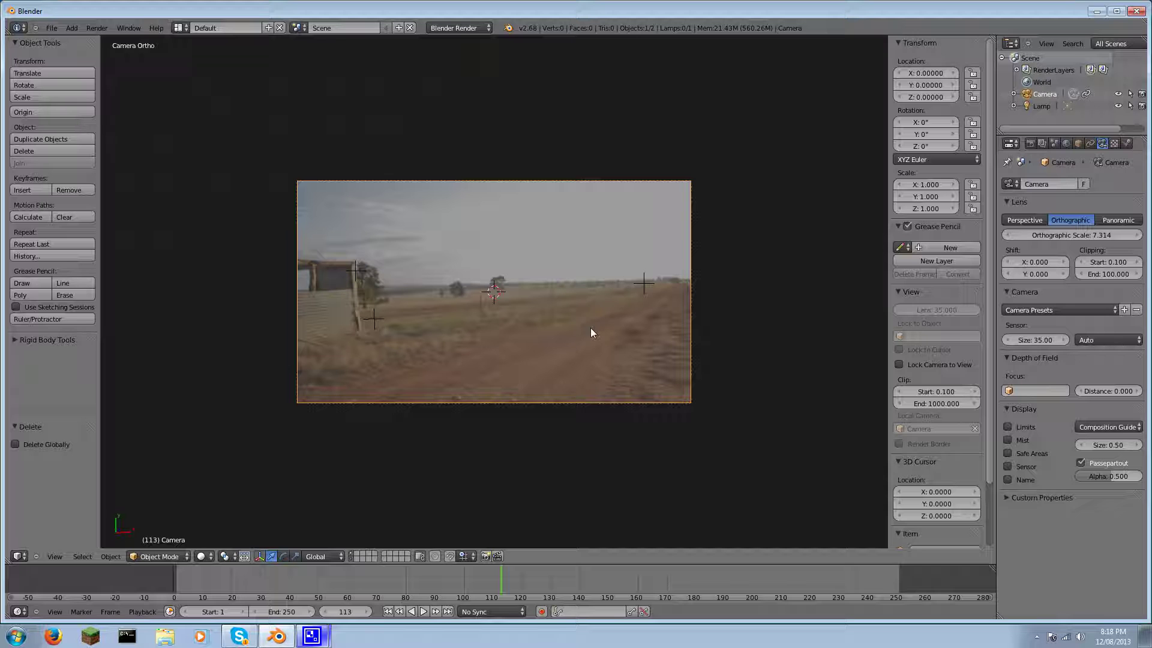
Step: Add a mesh plane and move it down the Z axis to about -3.91, in front of the camera
key(shift+a)
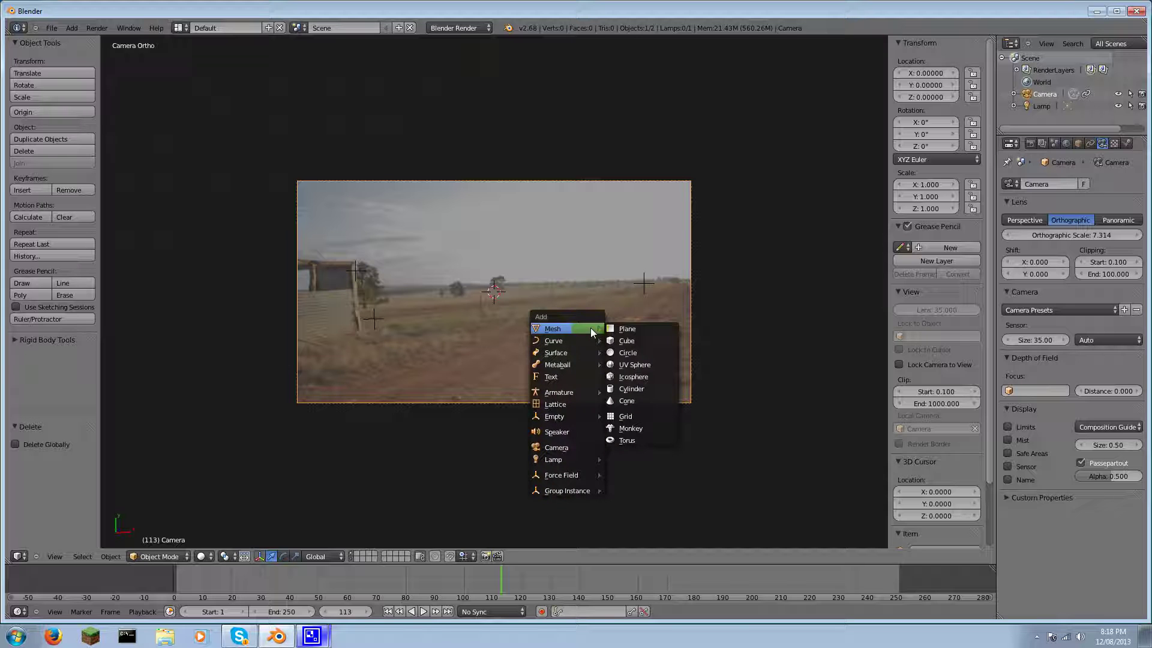
click(608, 329)
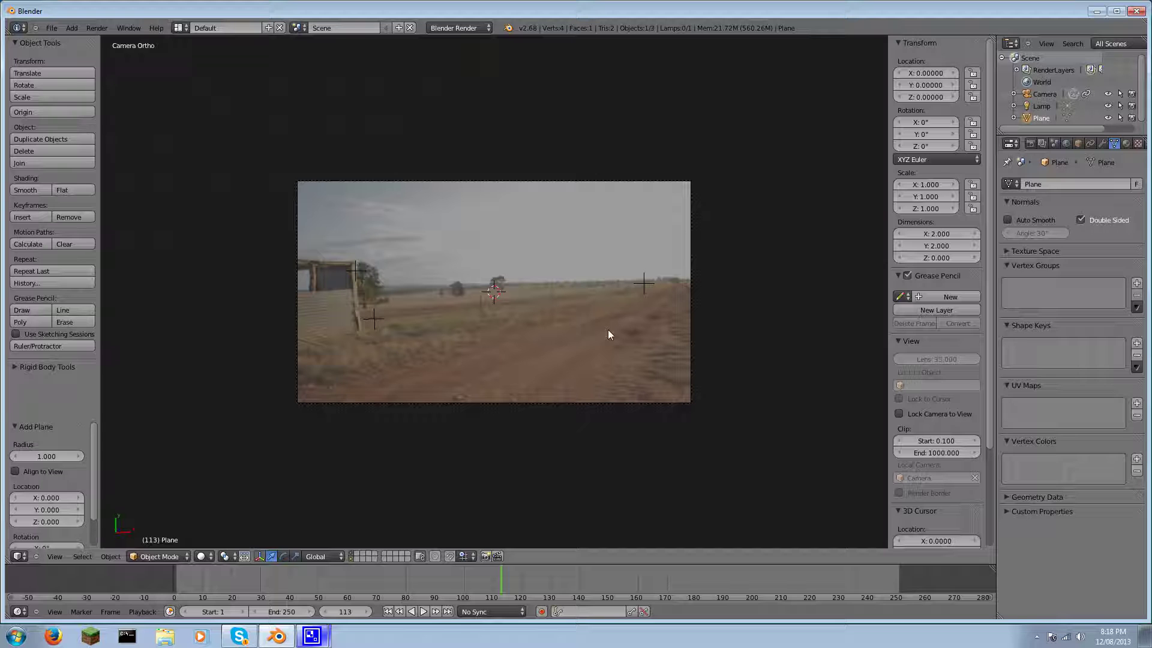
key(KP_0)
scroll(618, 238, down, 4)
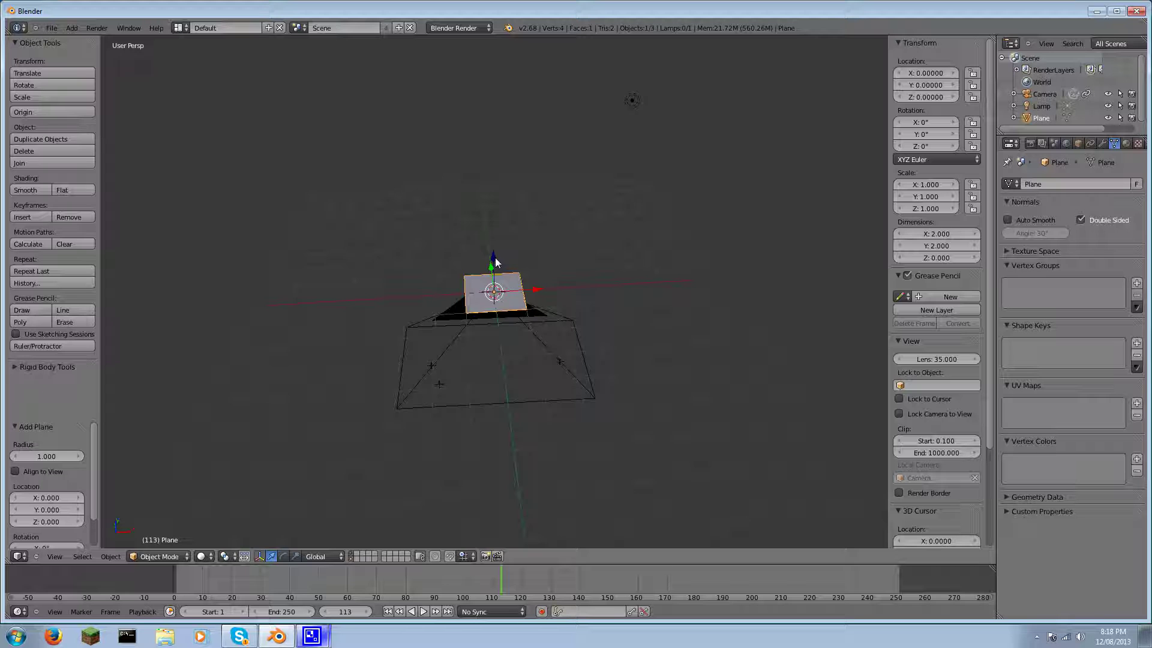
drag(496, 262, 519, 331)
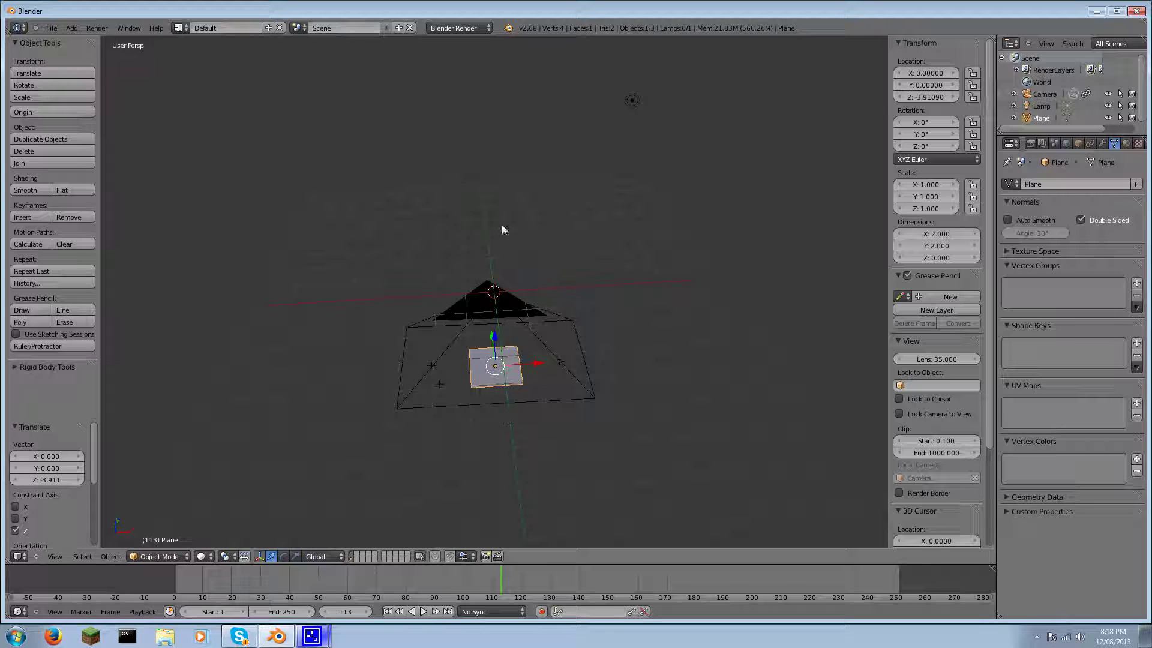
Step: In the camera view, move the plane up over the sky and scale it uniformly to about 1.59
key(KP_0)
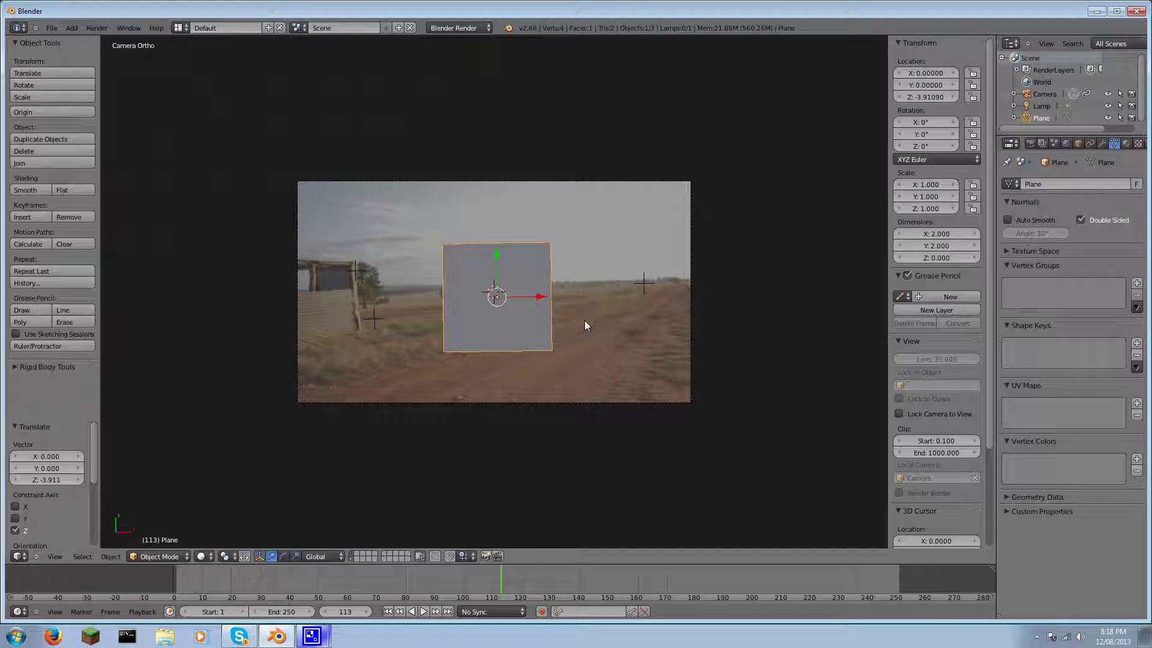
key(g)
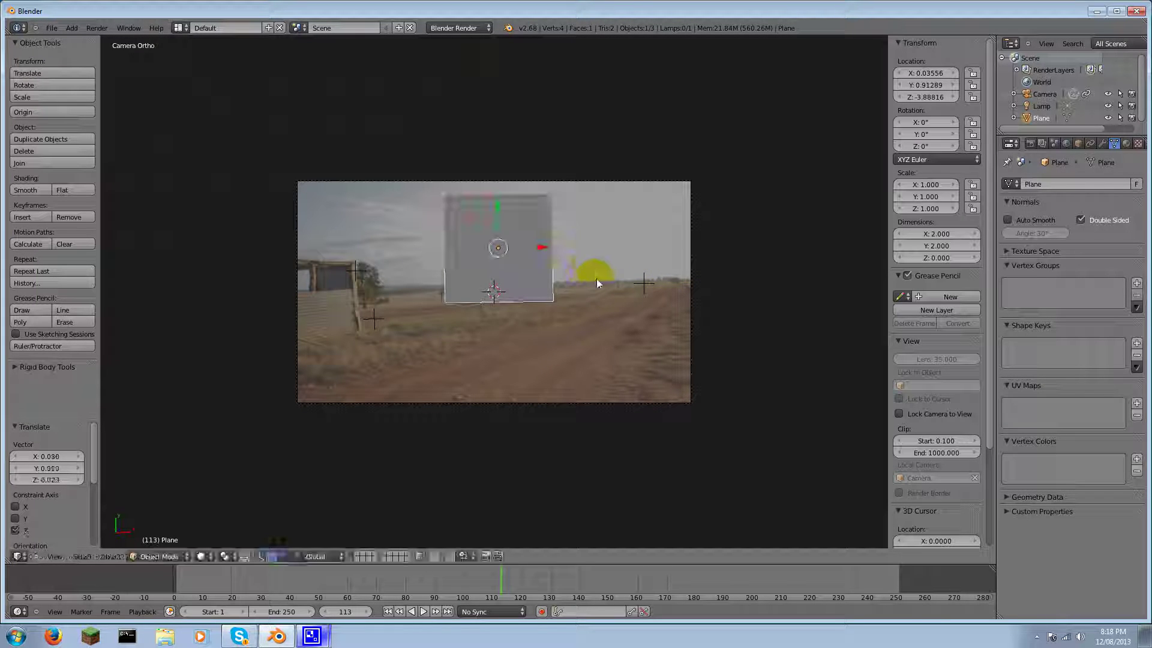
key(s)
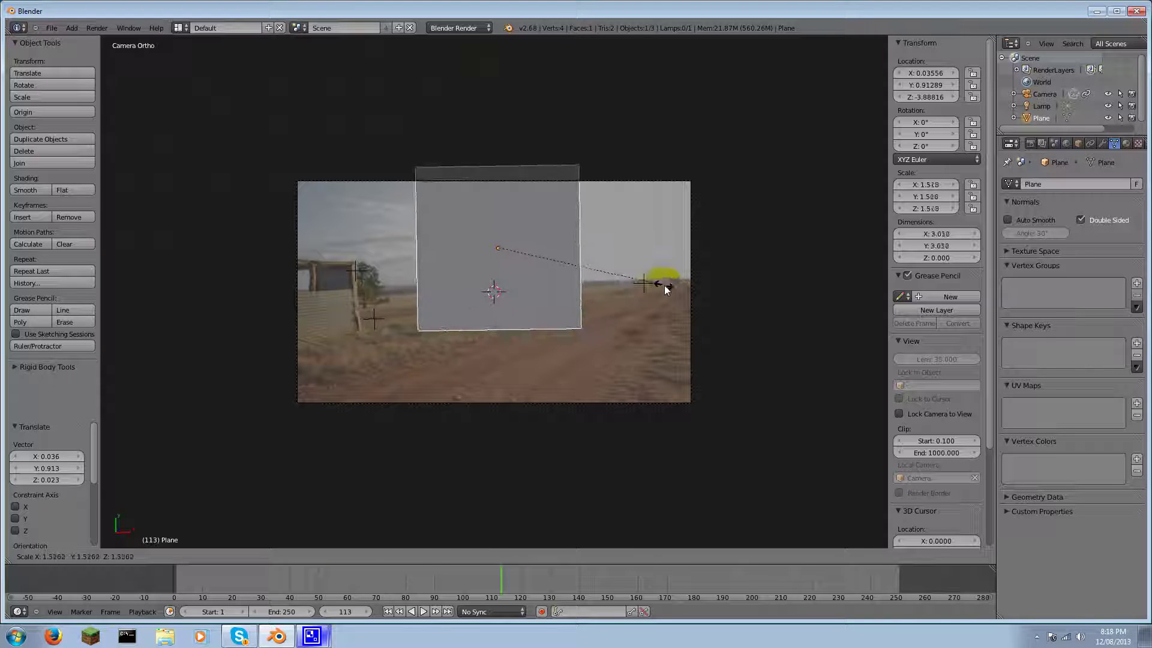
click(668, 286)
Step: Stretch the plane to about 4.09 along X and 1.81 along Y, and nudge it up to cover the sky
key(s)
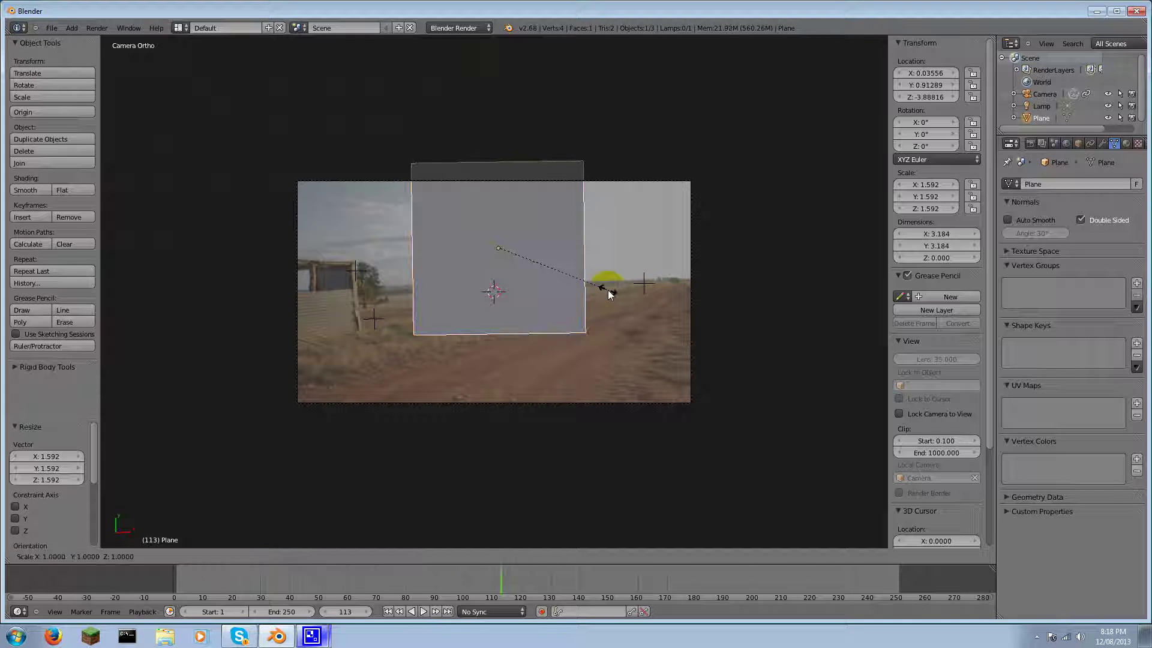
key(x)
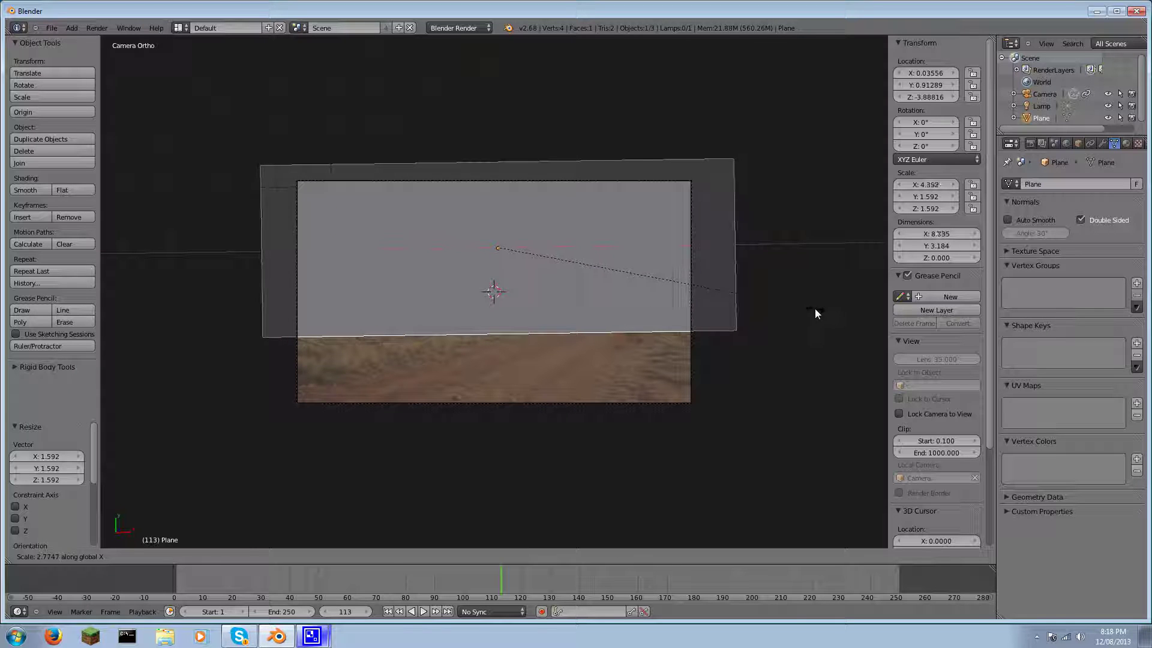
click(792, 315)
key(s)
key(y)
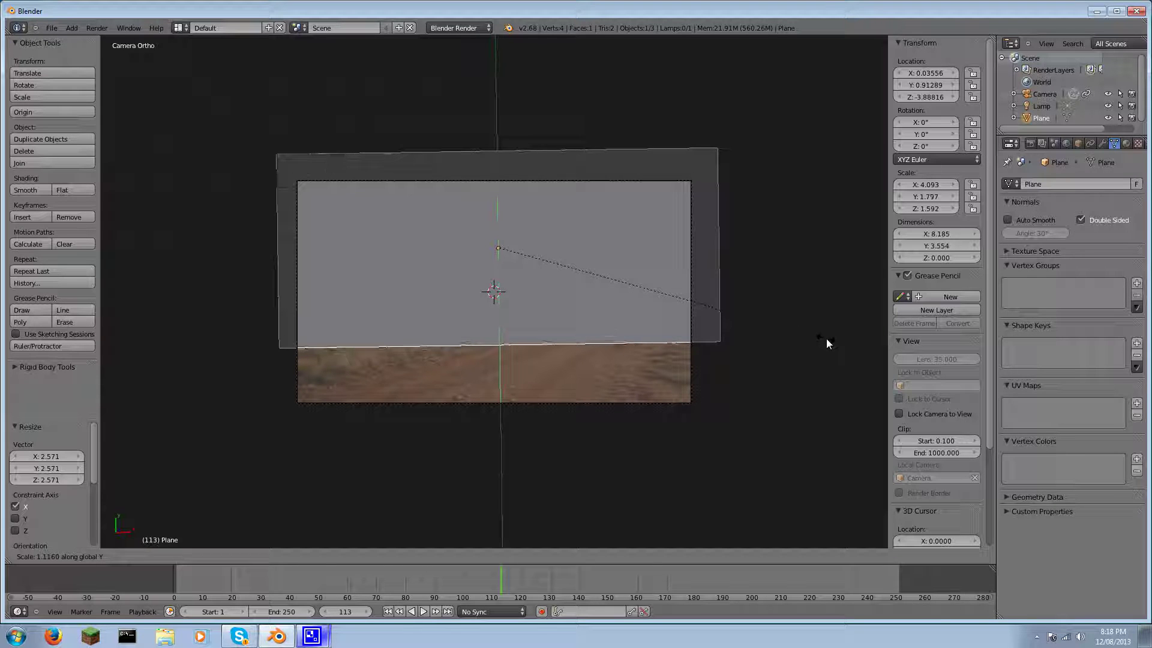
click(825, 340)
key(g)
click(789, 346)
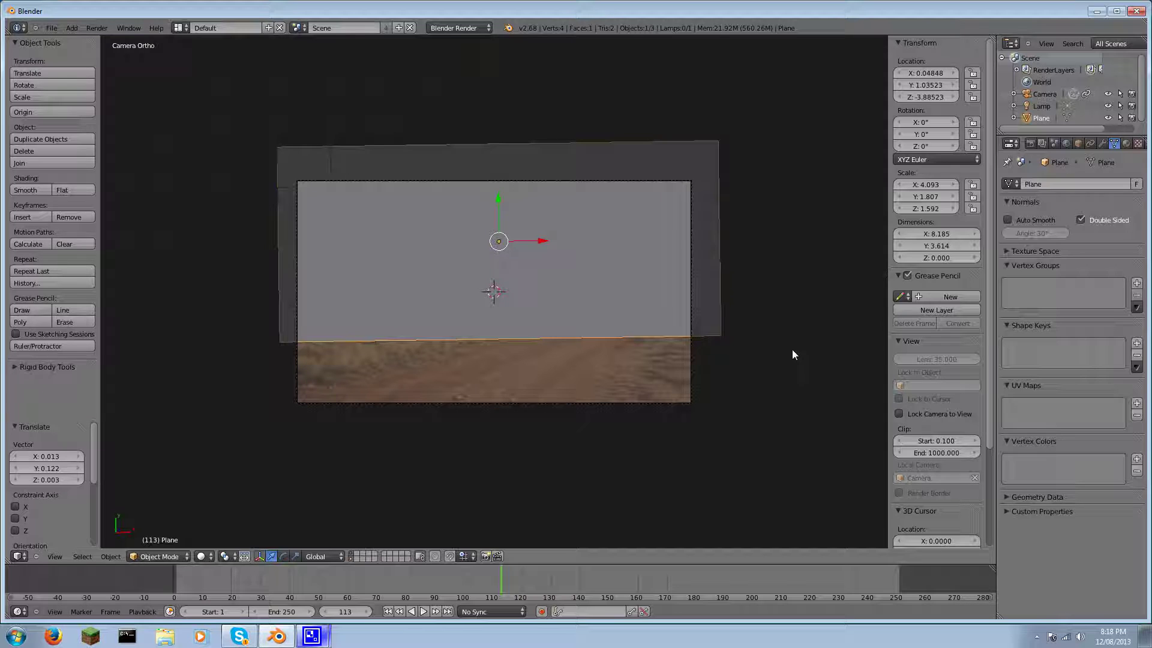
Step: Switch the viewport to textured shading and give the plane a new shadeless material named SkyMat
key(alt+z)
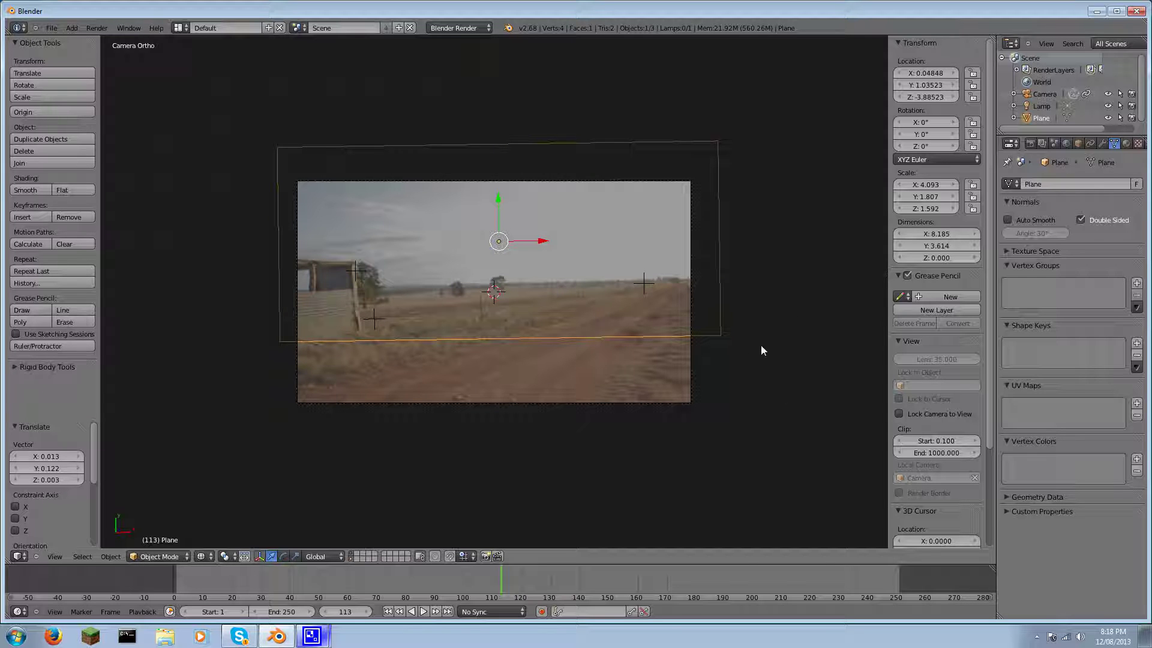
click(1126, 144)
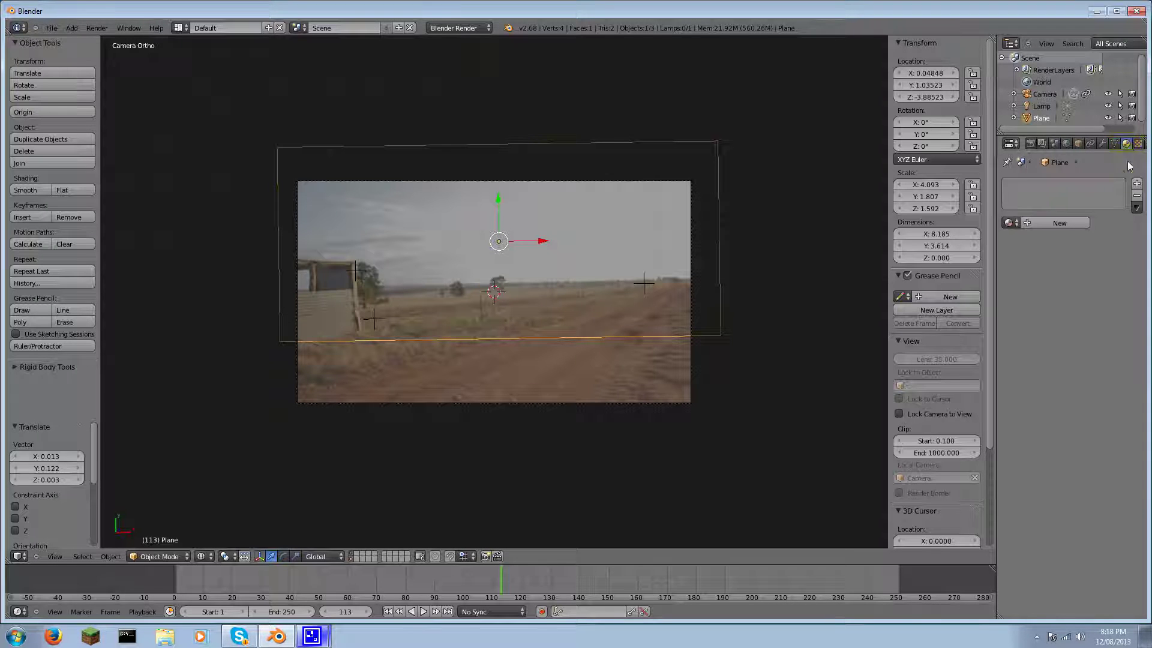
click(1040, 225)
click(1027, 224)
text(SkyMat)
key(Return)
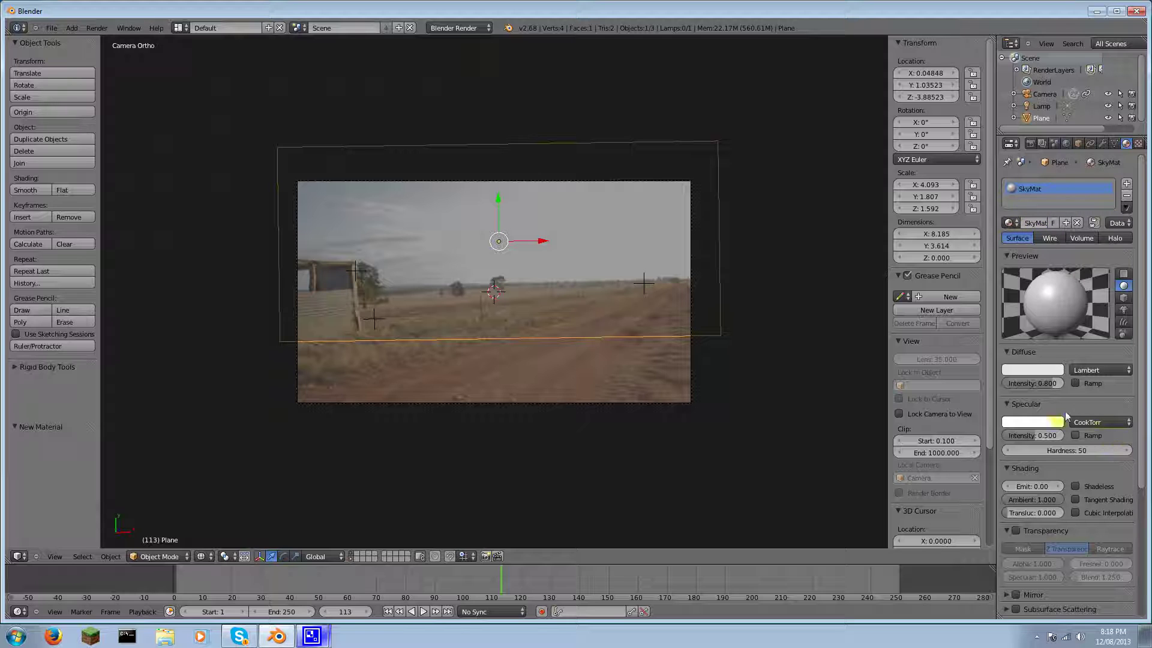
click(1076, 487)
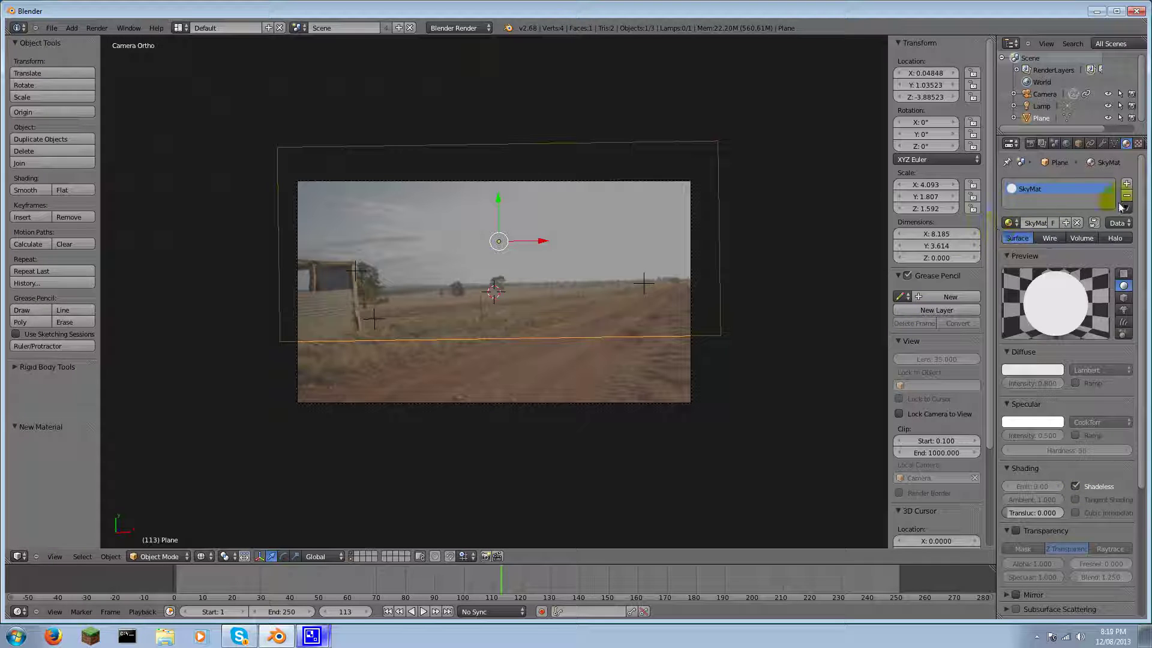
Step: Add a texture named Sky to the SkyMat material and set its type to Image or Movie
middle_drag(1133, 144, 1114, 142)
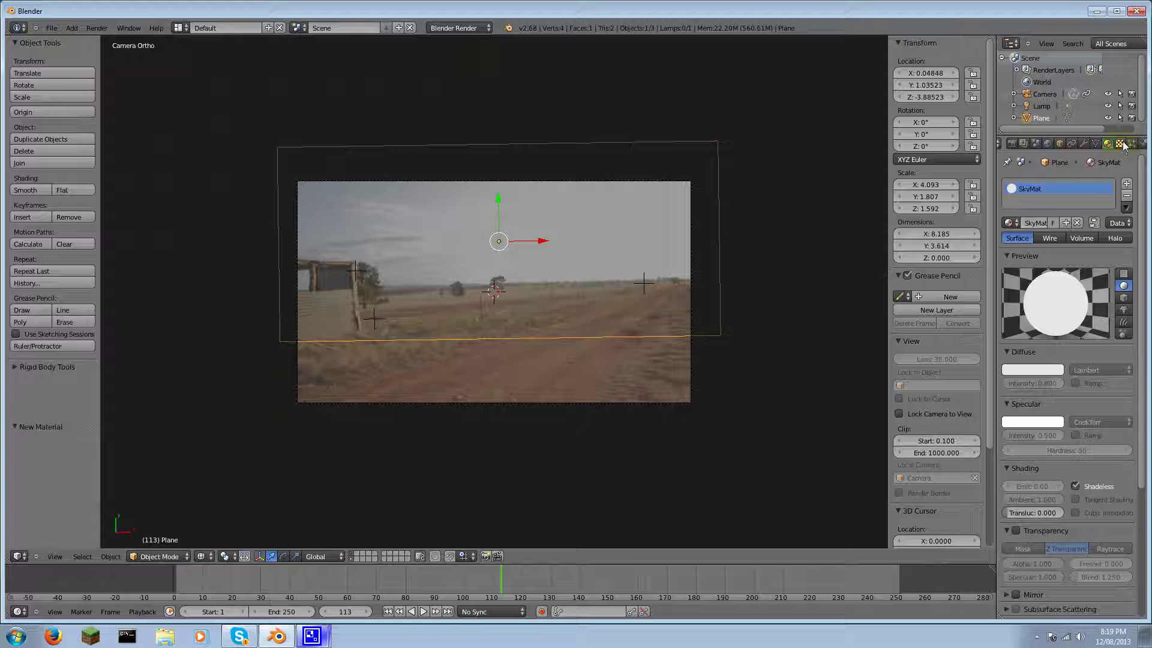
click(1120, 144)
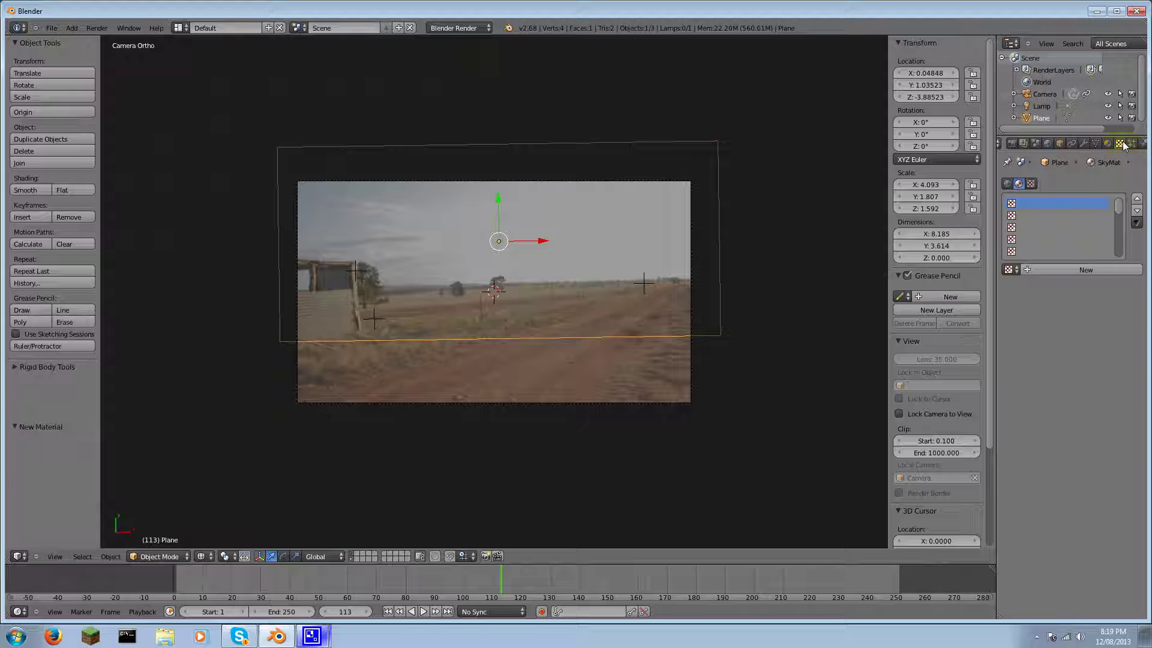
click(1084, 271)
click(1053, 272)
text(Sky)
key(Return)
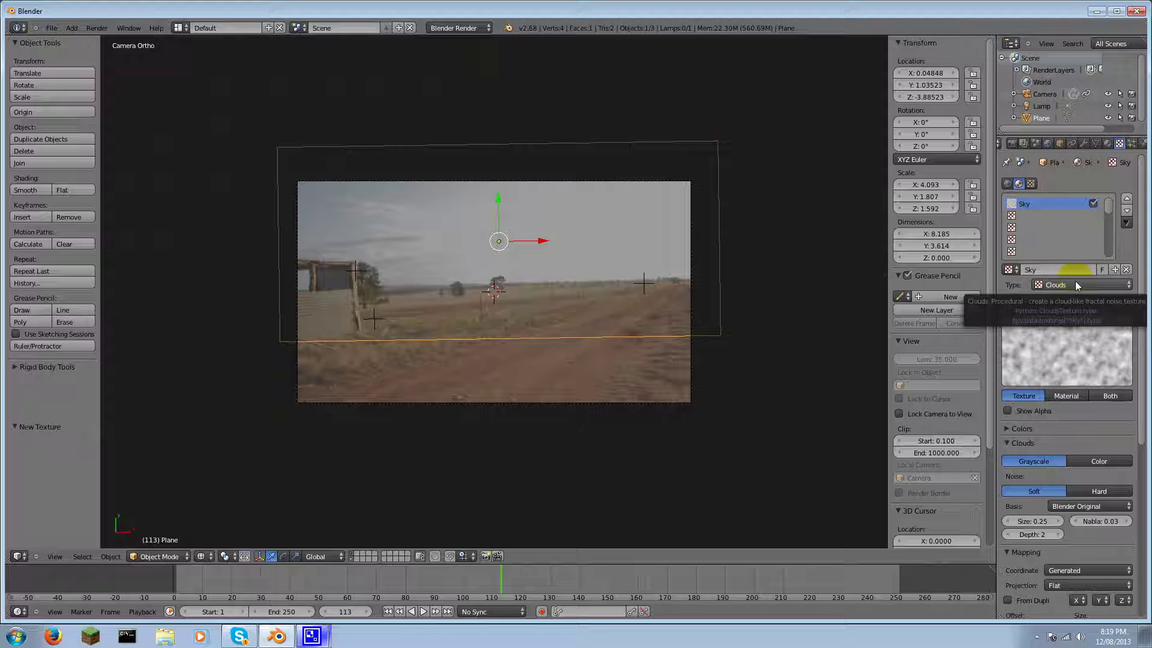
click(1075, 281)
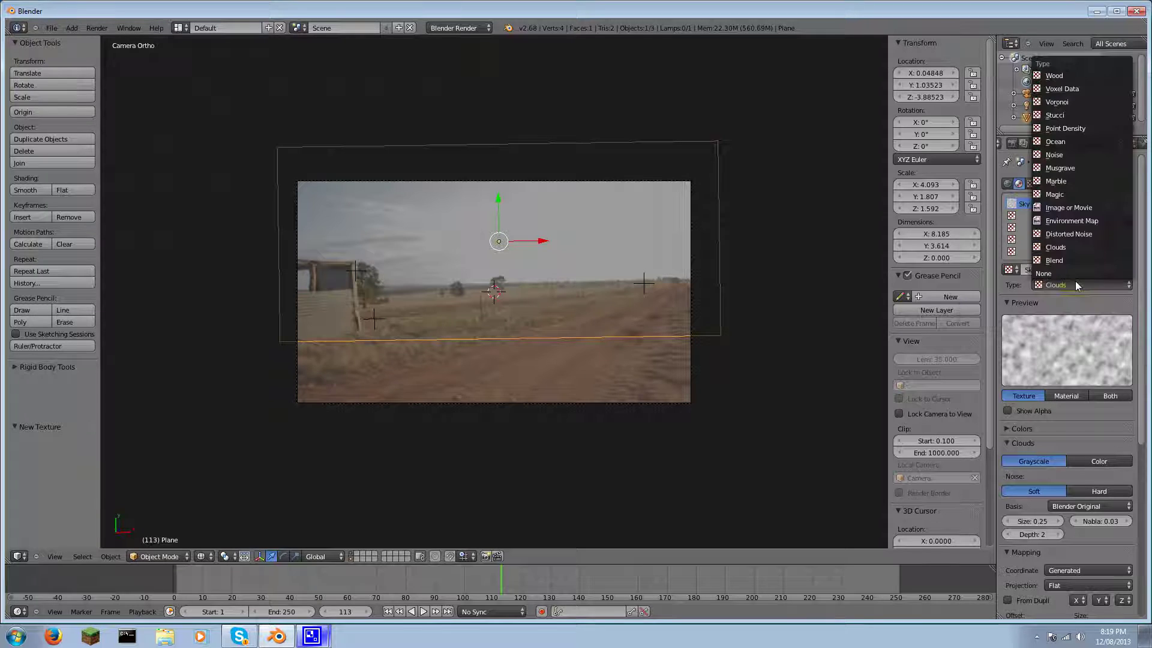
click(1075, 210)
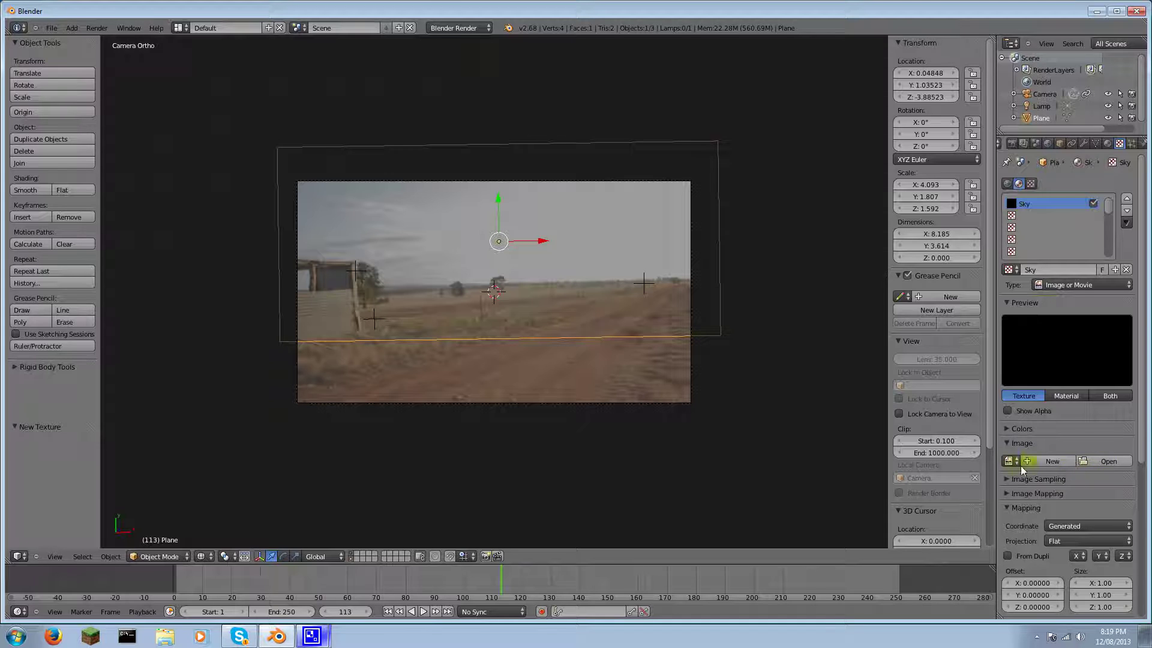
Step: Load Skies0314_L.jpg from the Textures folder as the image of the Sky texture
click(1098, 460)
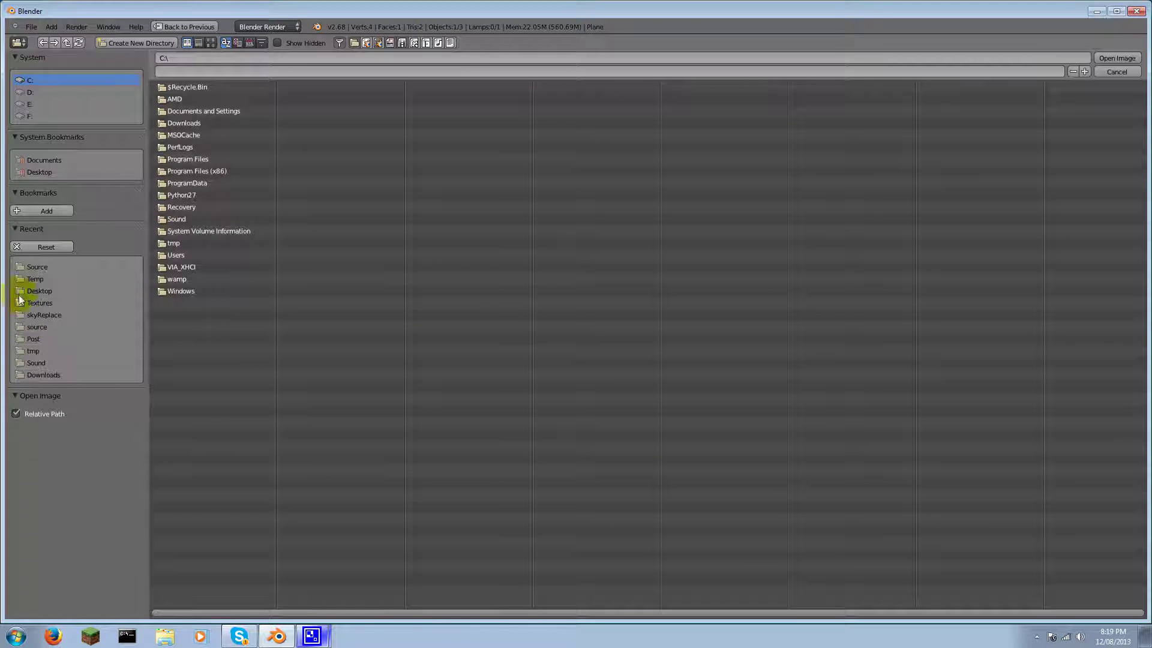
click(39, 302)
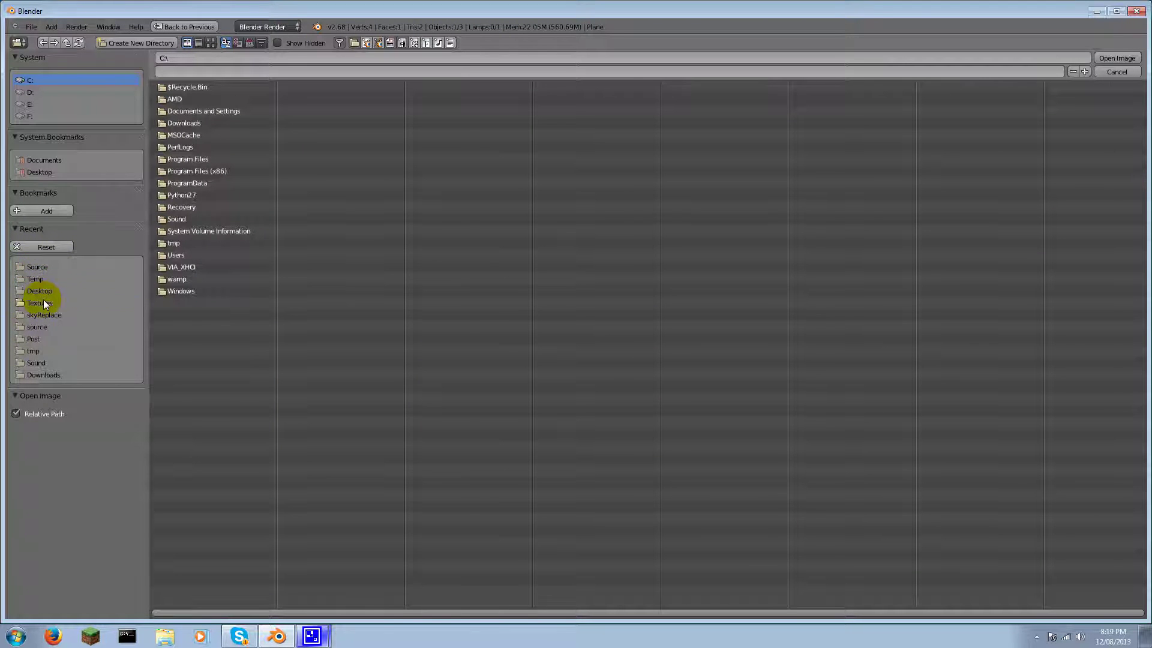
click(210, 43)
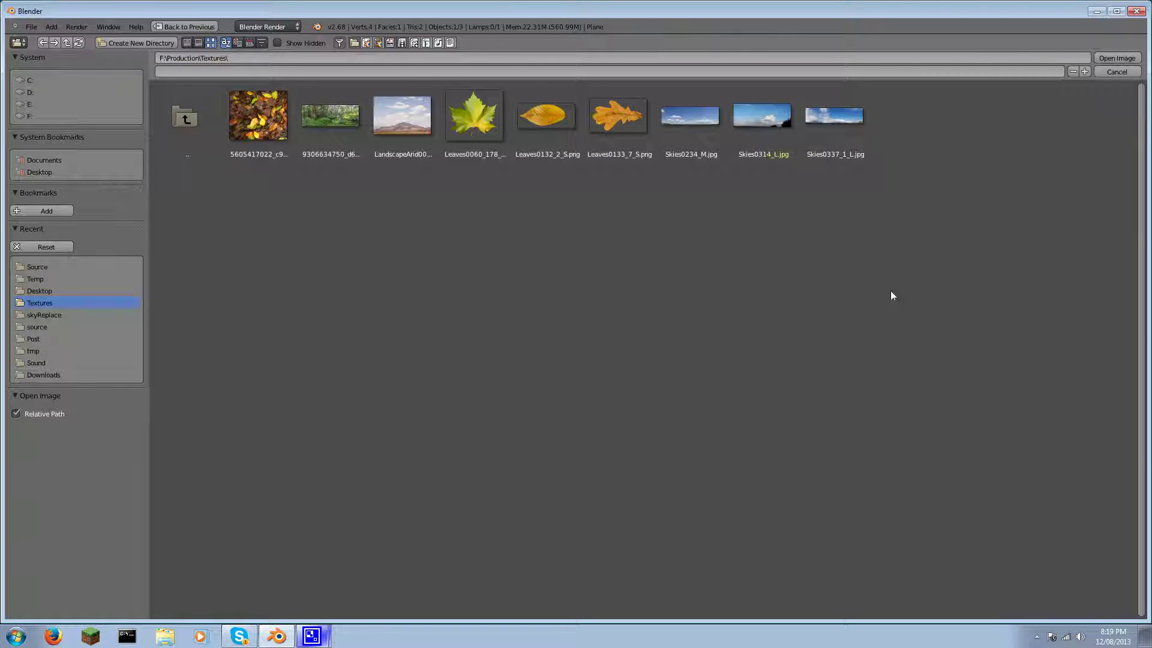
click(771, 125)
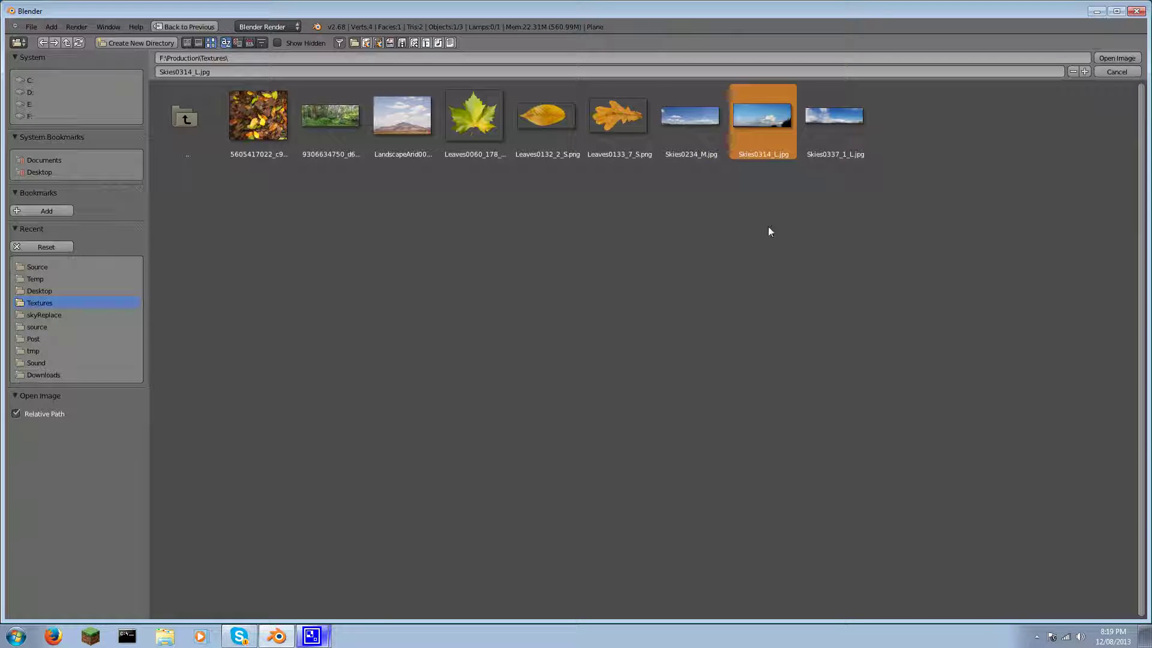
click(1113, 57)
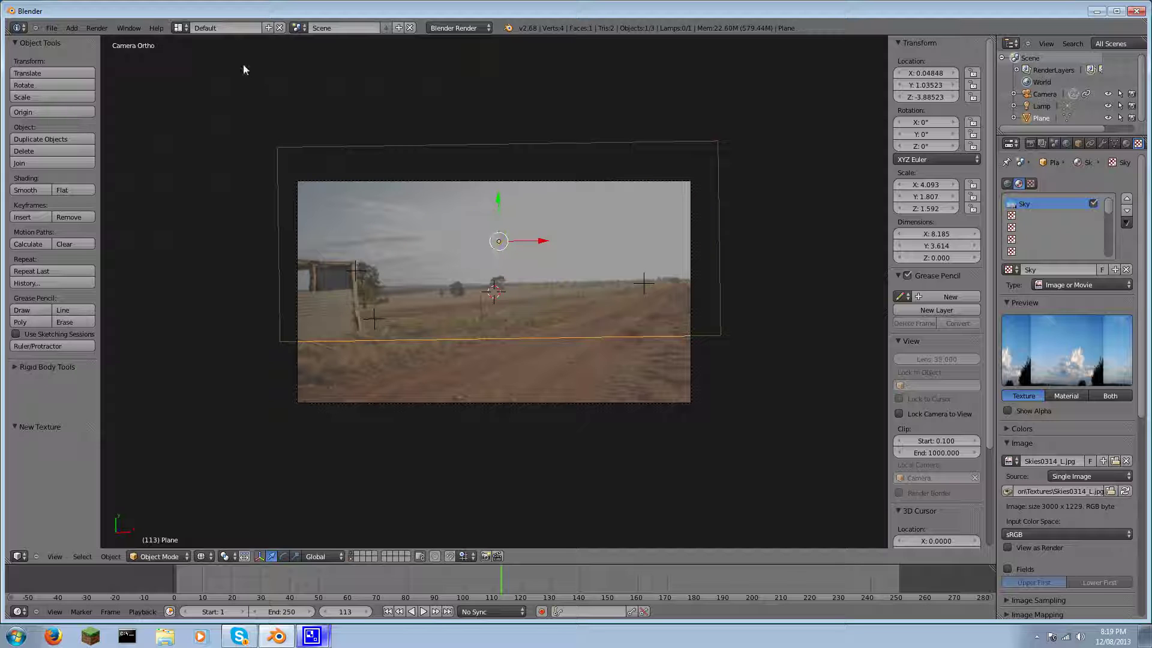
Step: Switch to the Compositing layout and add a Render Layers node below the Movie Clip node
click(183, 30)
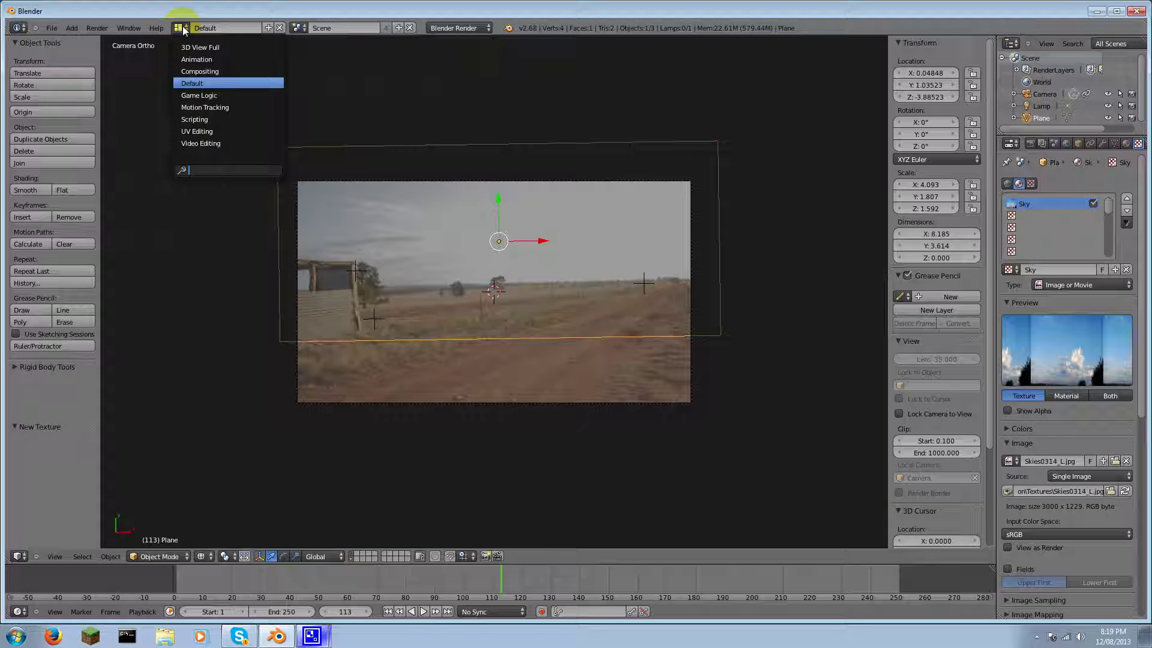
click(191, 72)
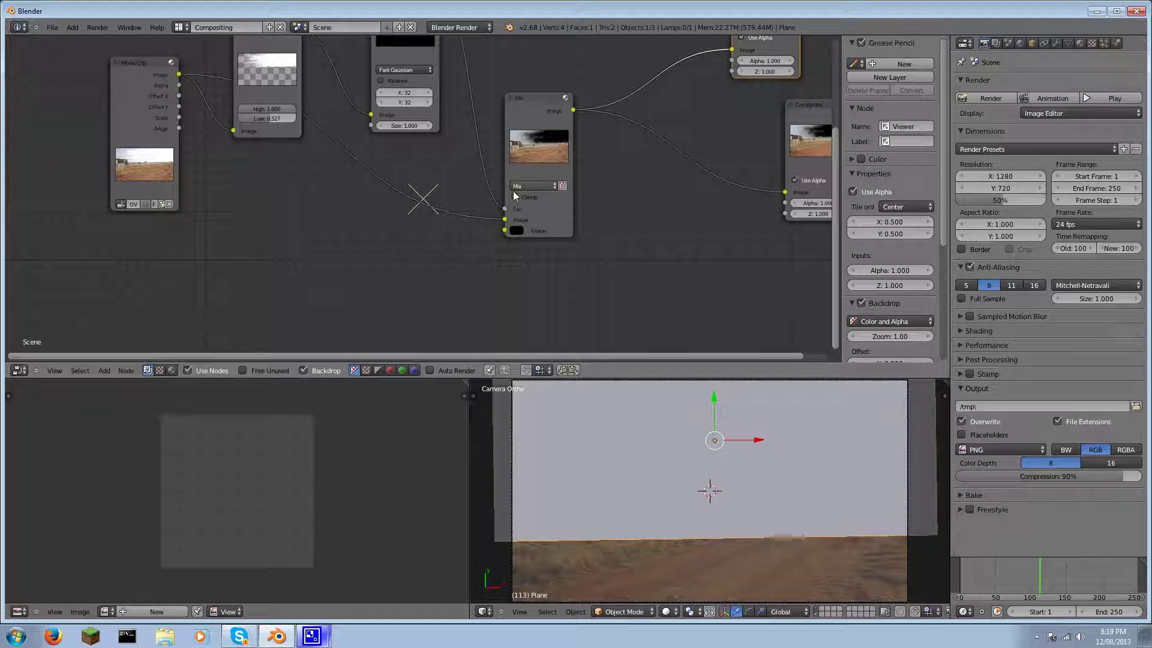
scroll(448, 216, down, 1)
key(shift+a)
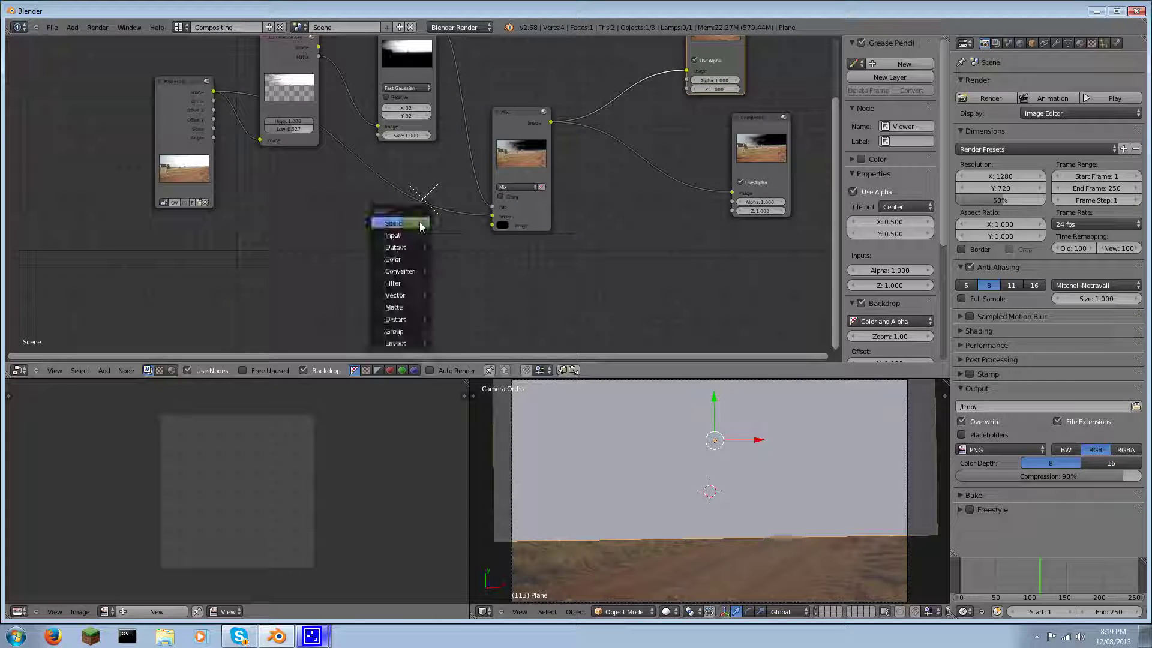
mouse_move(401, 236)
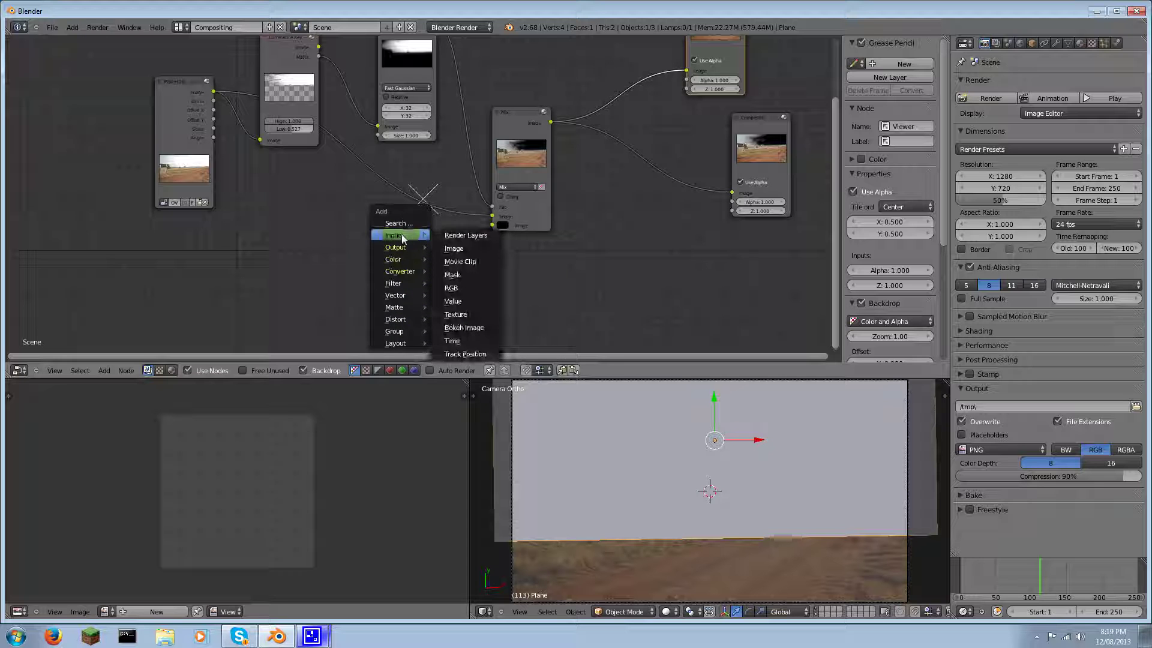
click(465, 235)
click(169, 230)
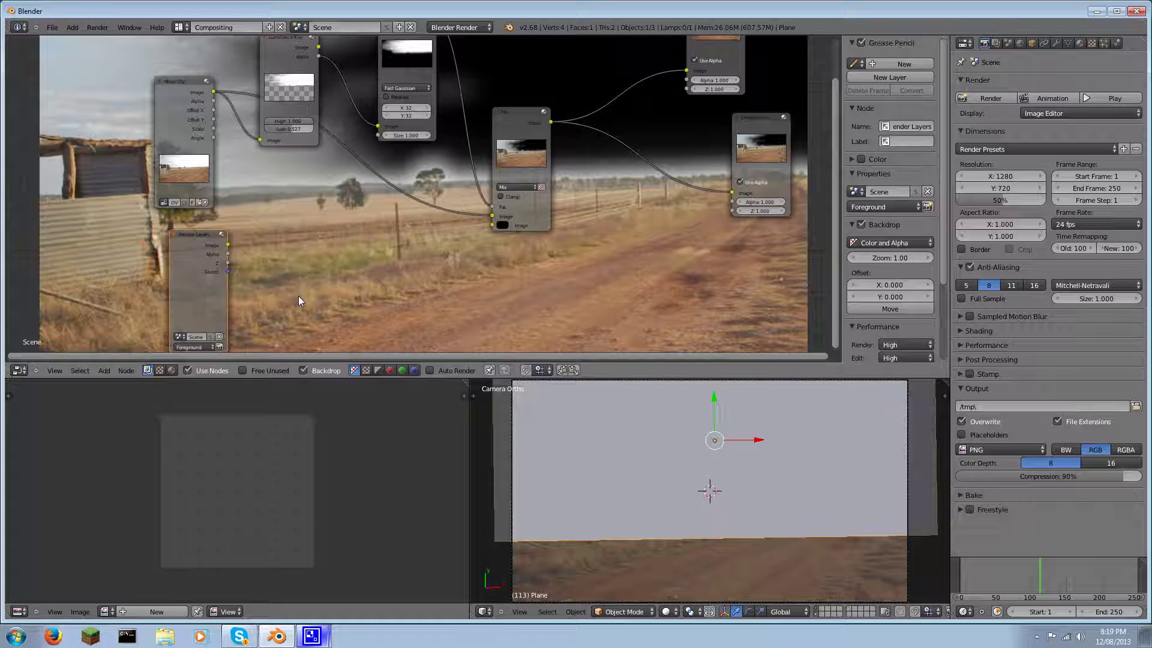
Step: Set the new Render Layers node to the Background layer and shift it slightly under the Movie Clip node
middle_drag(300, 300, 280, 270)
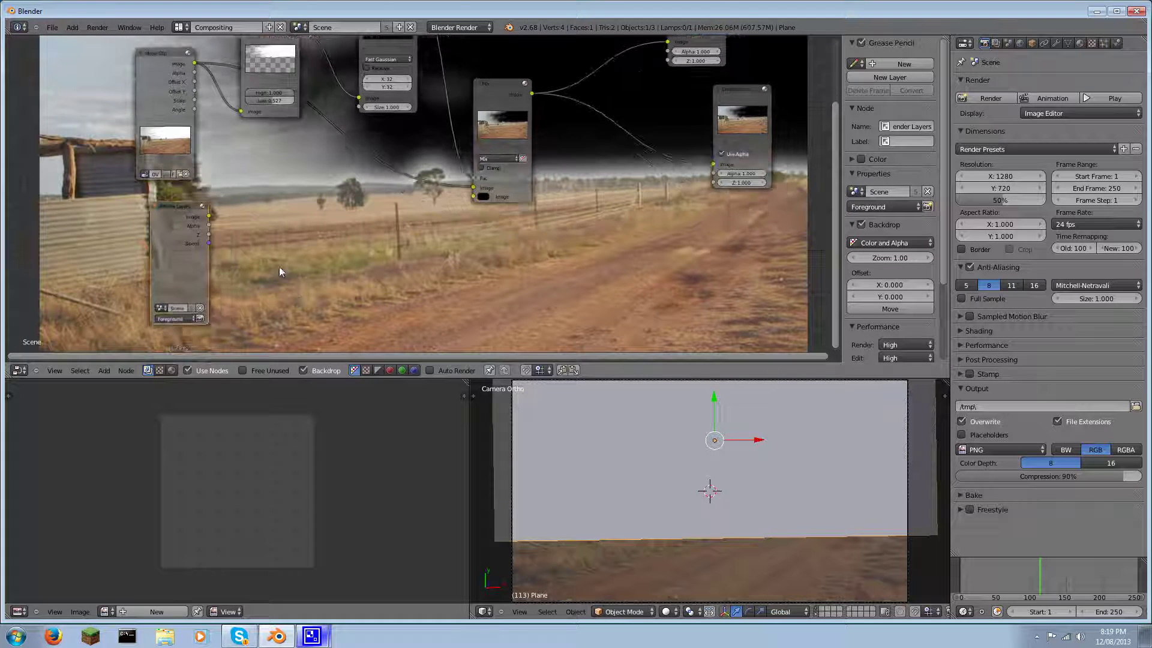
click(186, 318)
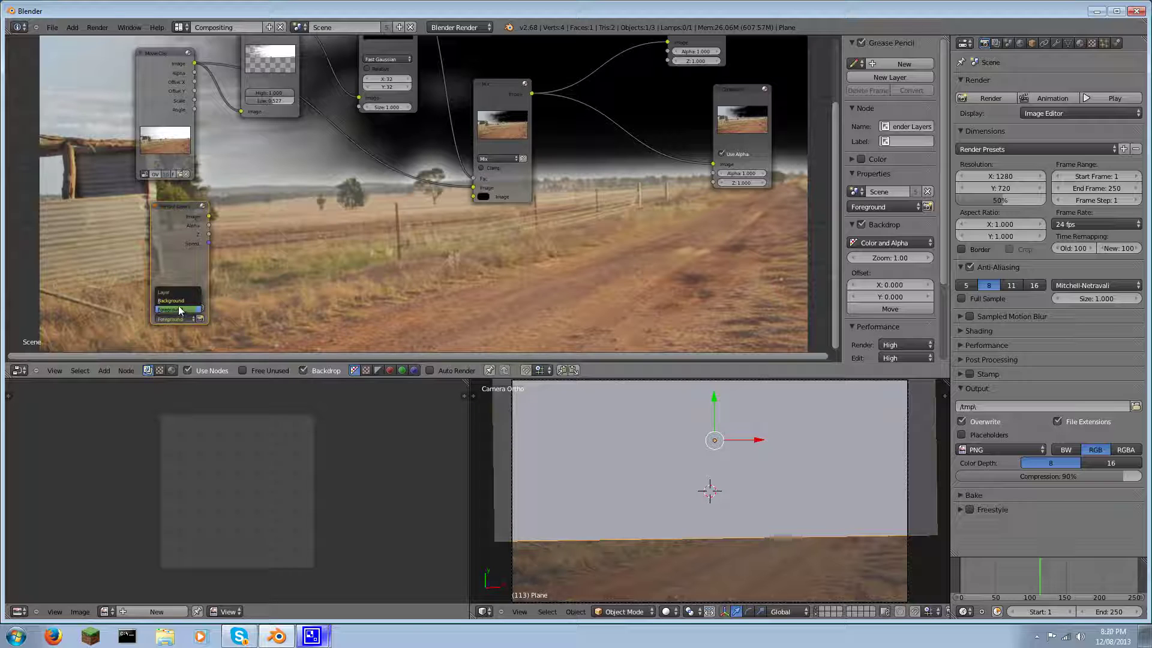
click(178, 301)
drag(171, 219, 156, 224)
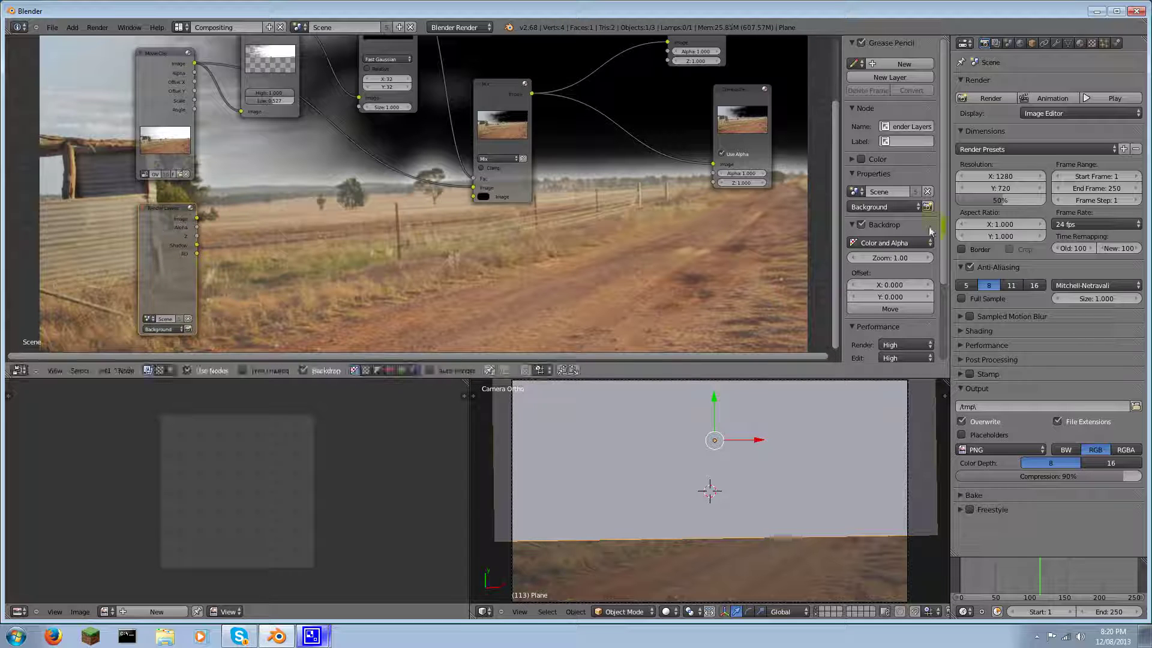
Step: Set the render resolution percentage to 100%
click(1000, 201)
text(100)
key(Return)
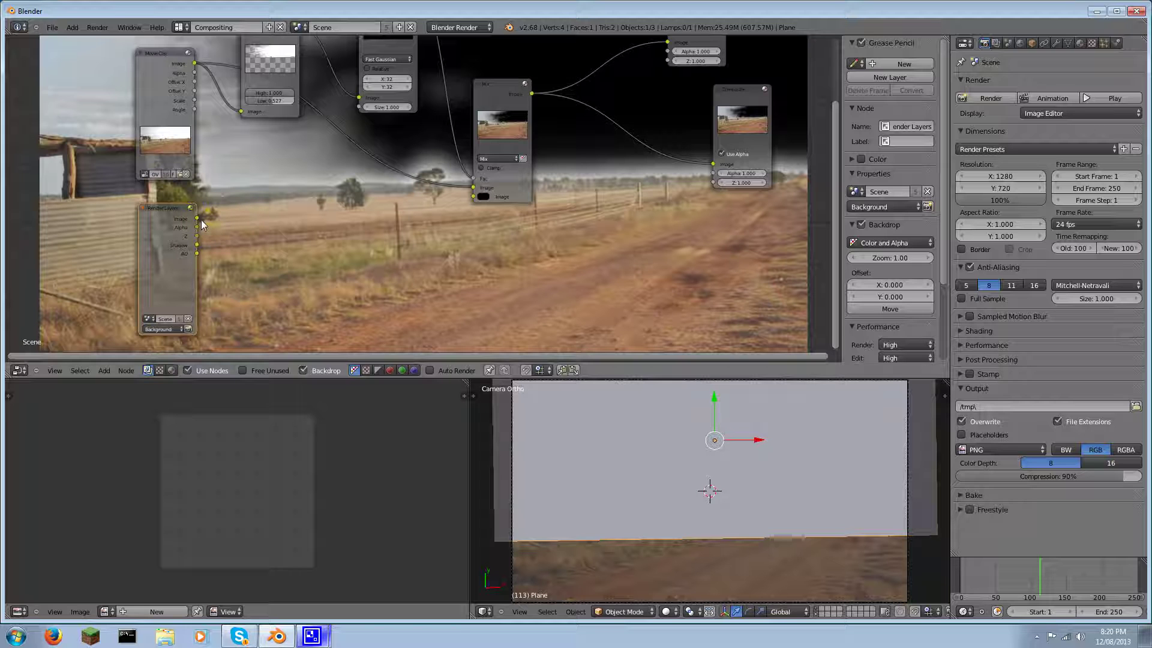
Step: Connect the Background layer's Image output to the Mix node's second Image input and render the frame
drag(360, 198, 476, 197)
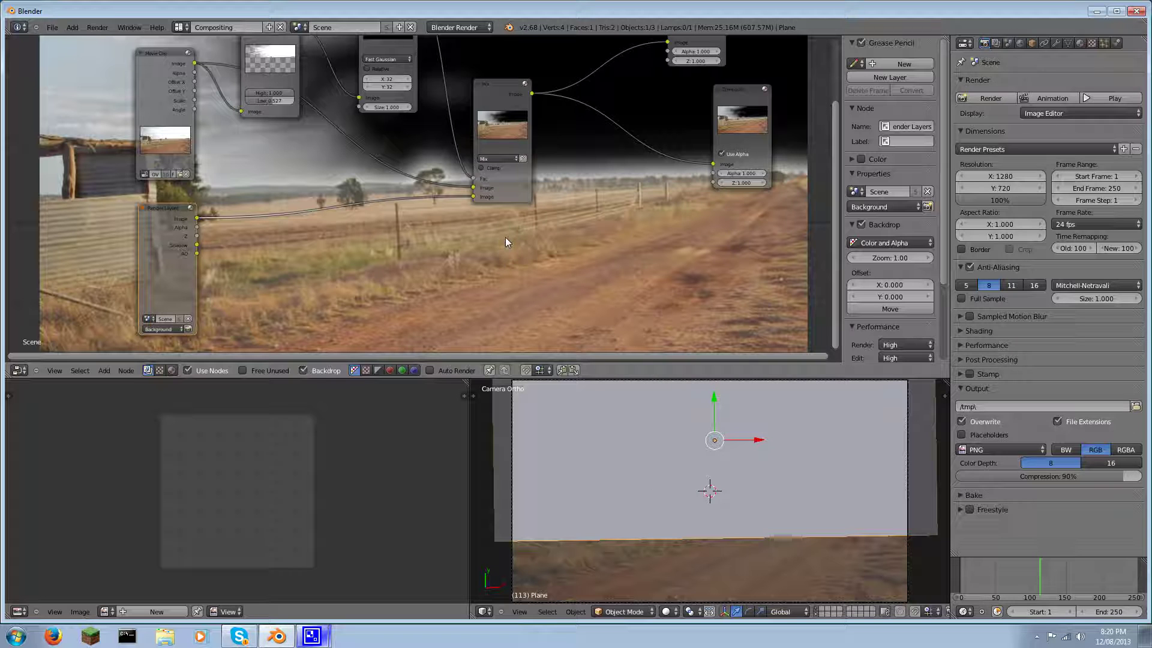
key(F12)
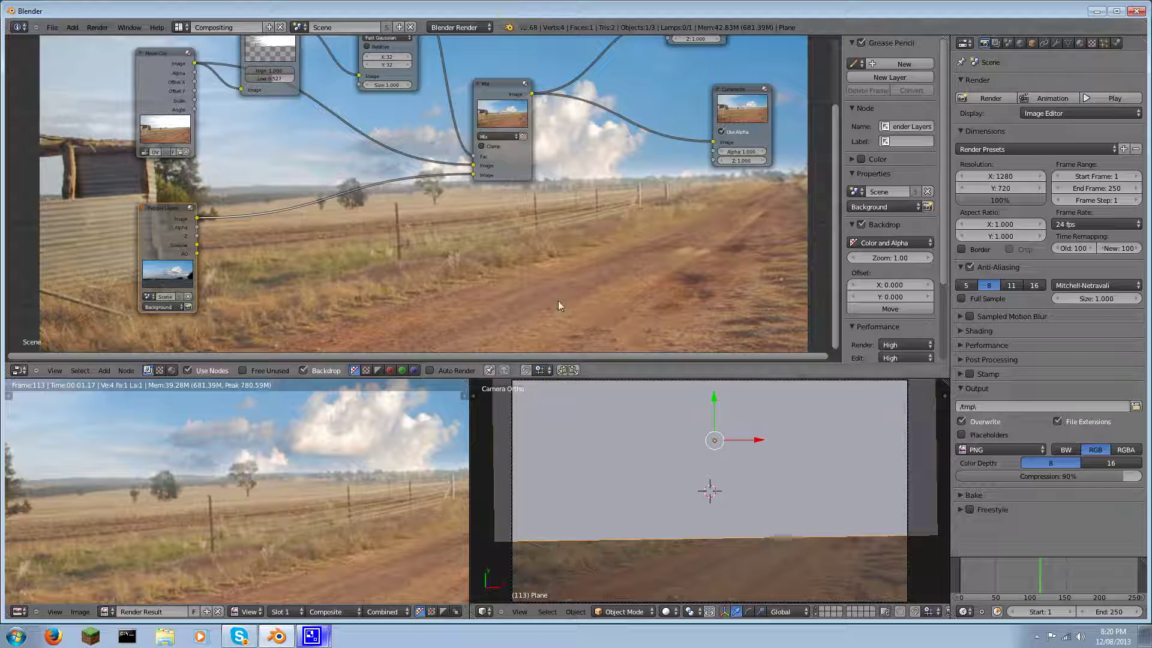
click(658, 379)
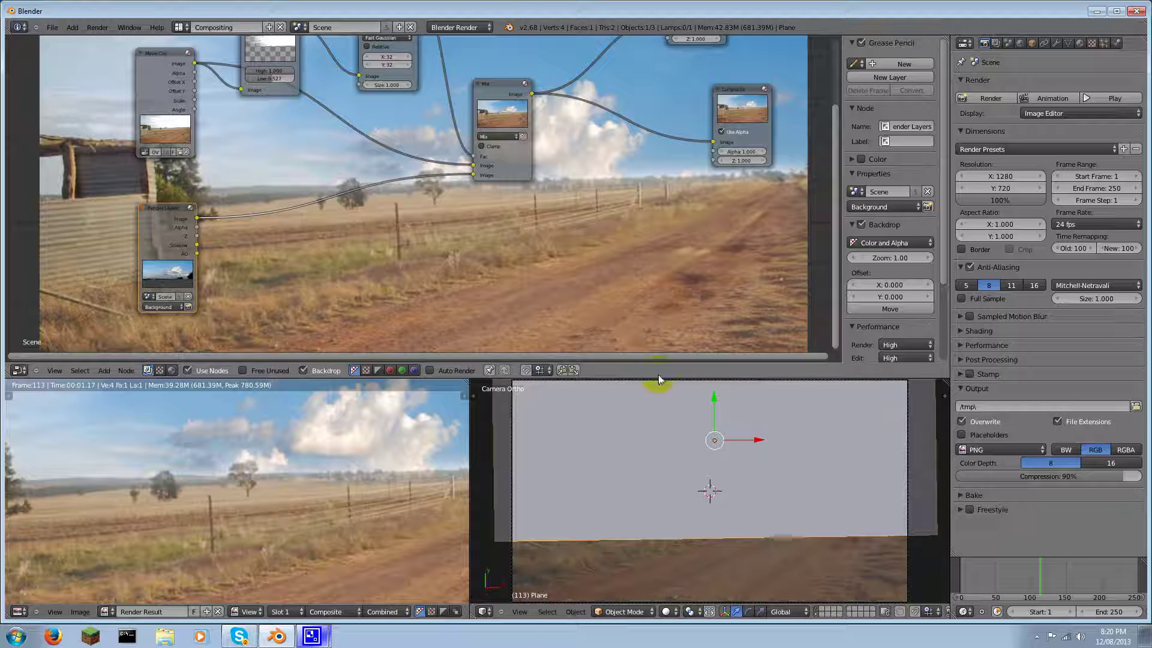
Step: Enable Auto Render for the compositor and move the sky plane up in the camera view
click(429, 369)
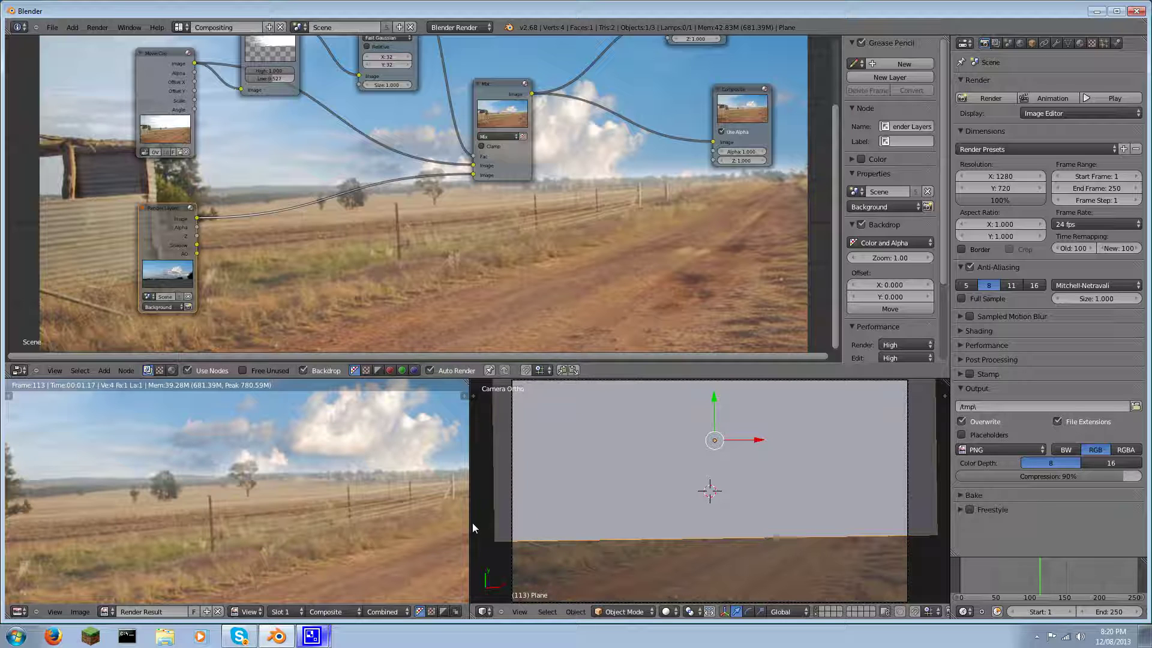
key(g)
click(806, 513)
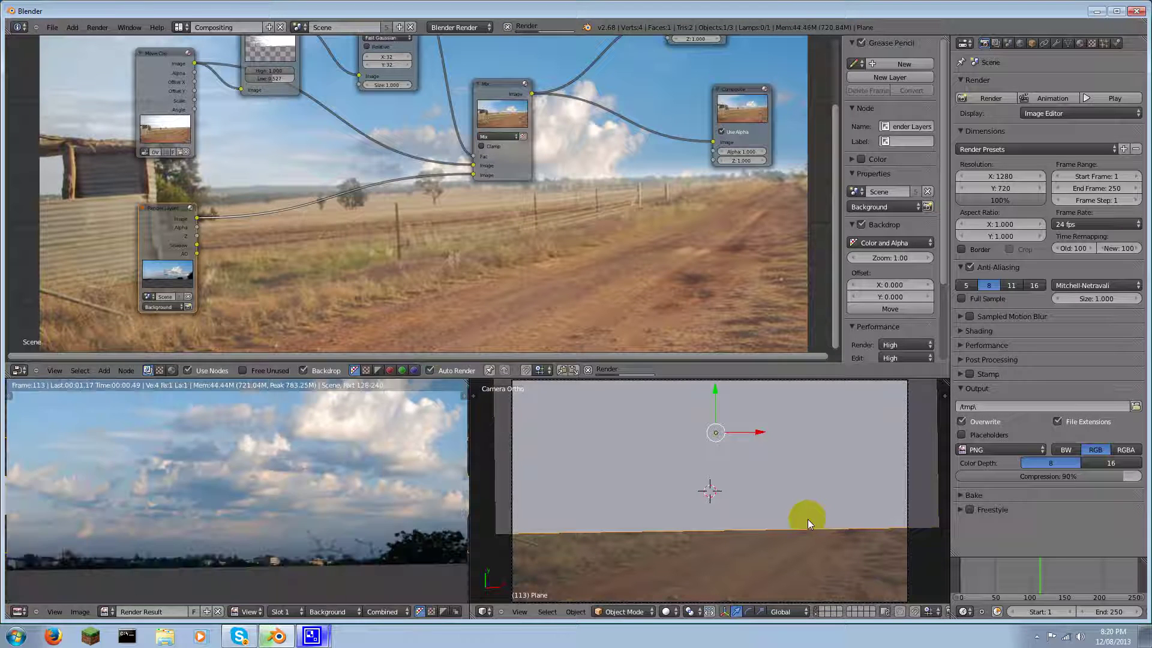
key(g)
click(797, 504)
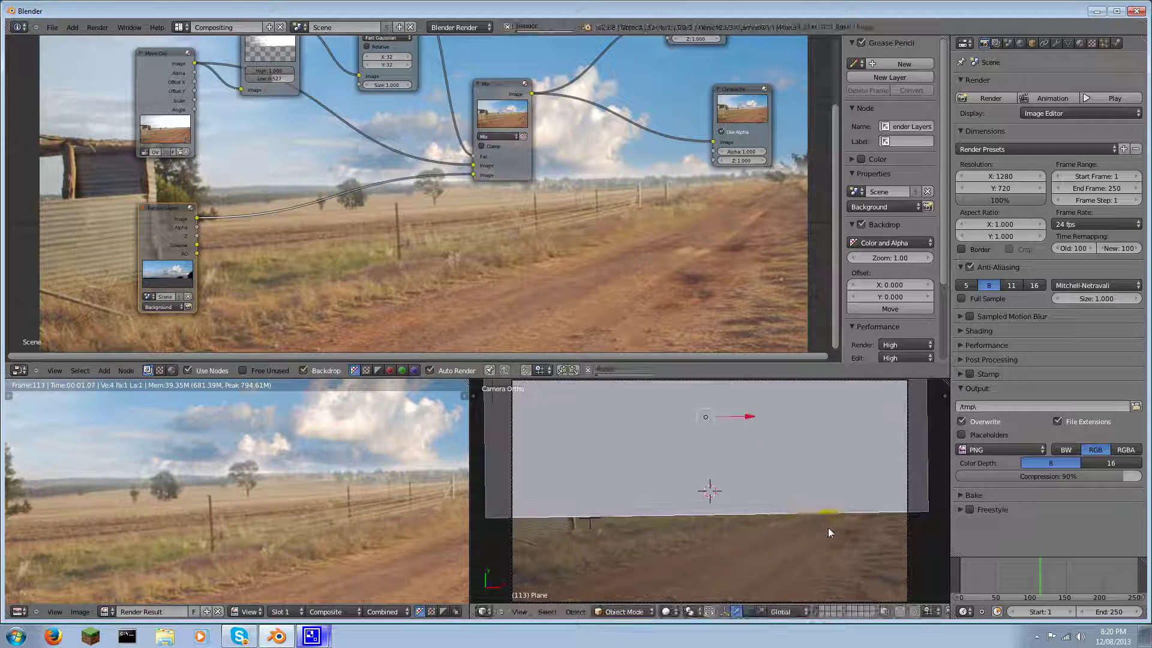
Step: Enlarge the sky plane and move it up and to the right so its lower edge sits near the horizon
key(s)
click(900, 553)
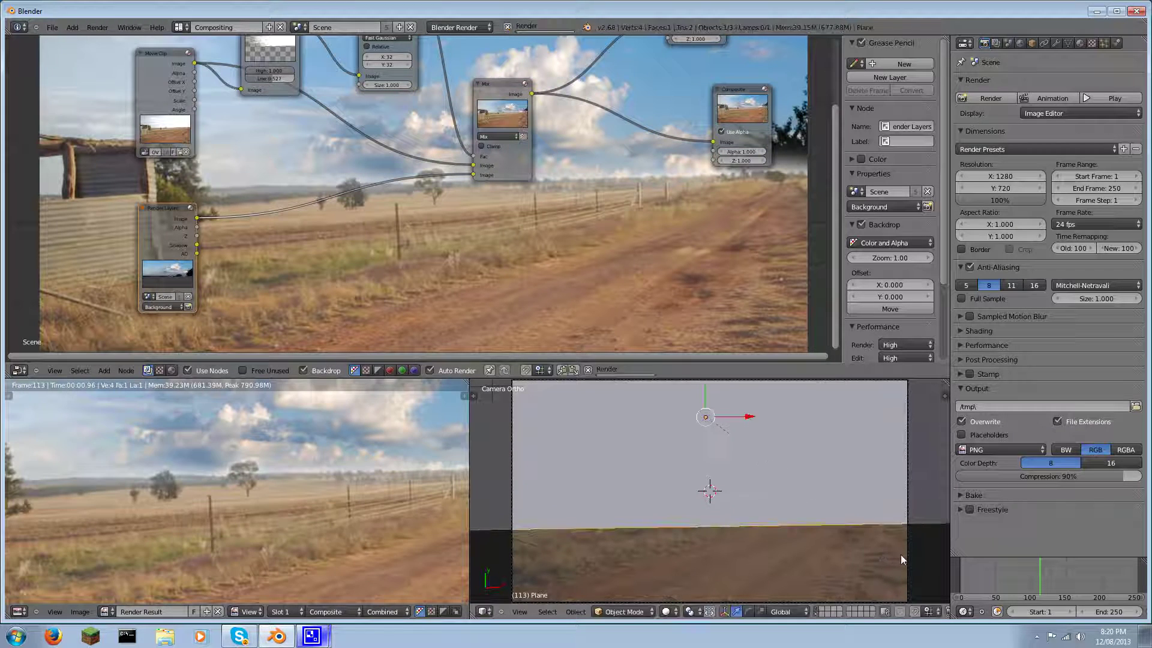
key(g)
click(830, 539)
key(g)
right_drag(750, 523, 869, 528)
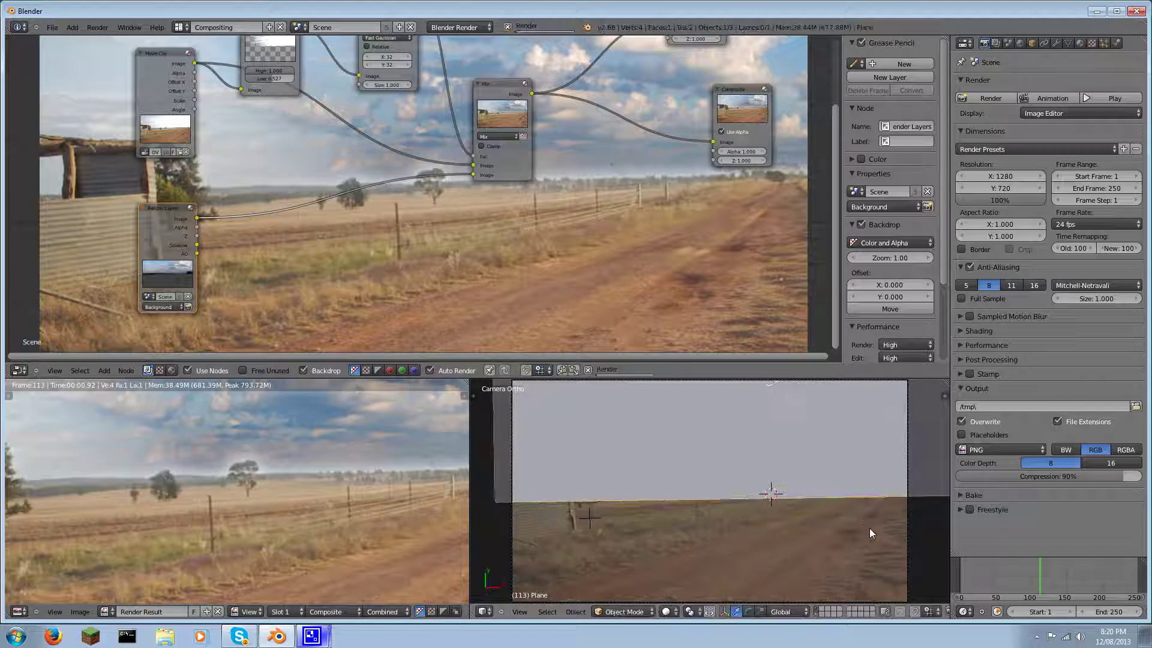
key(s)
click(879, 532)
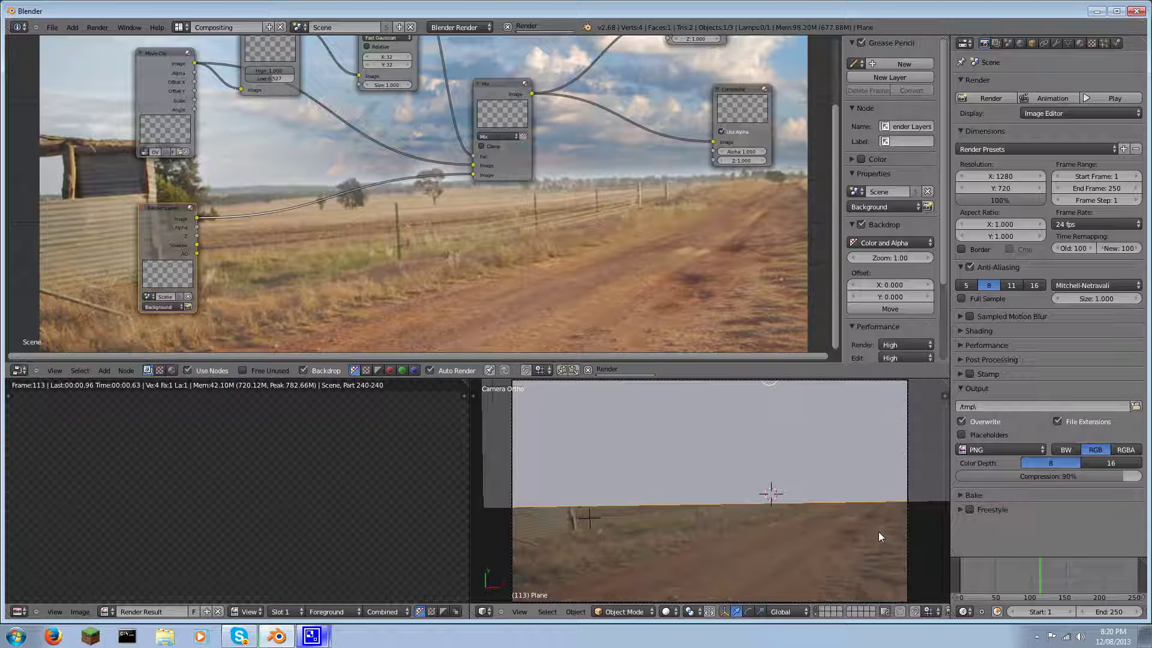
right_drag(878, 531, 887, 530)
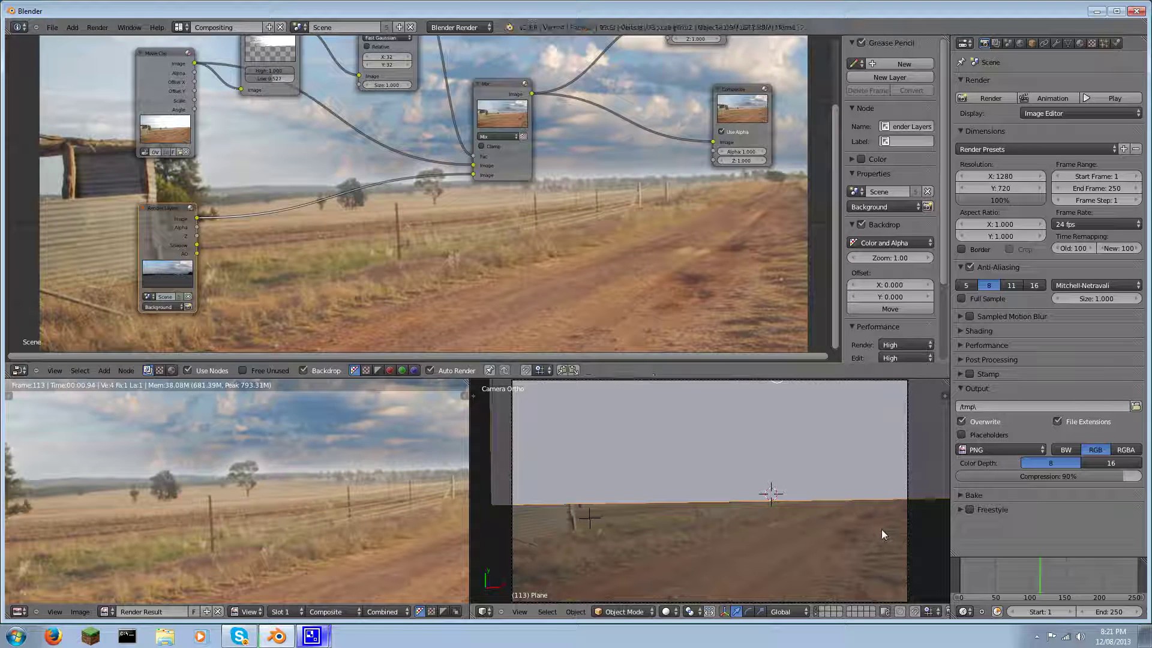
Step: Go to frame 210 on the timeline and render it to check the sky composite
click(437, 178)
middle_drag(540, 149, 502, 237)
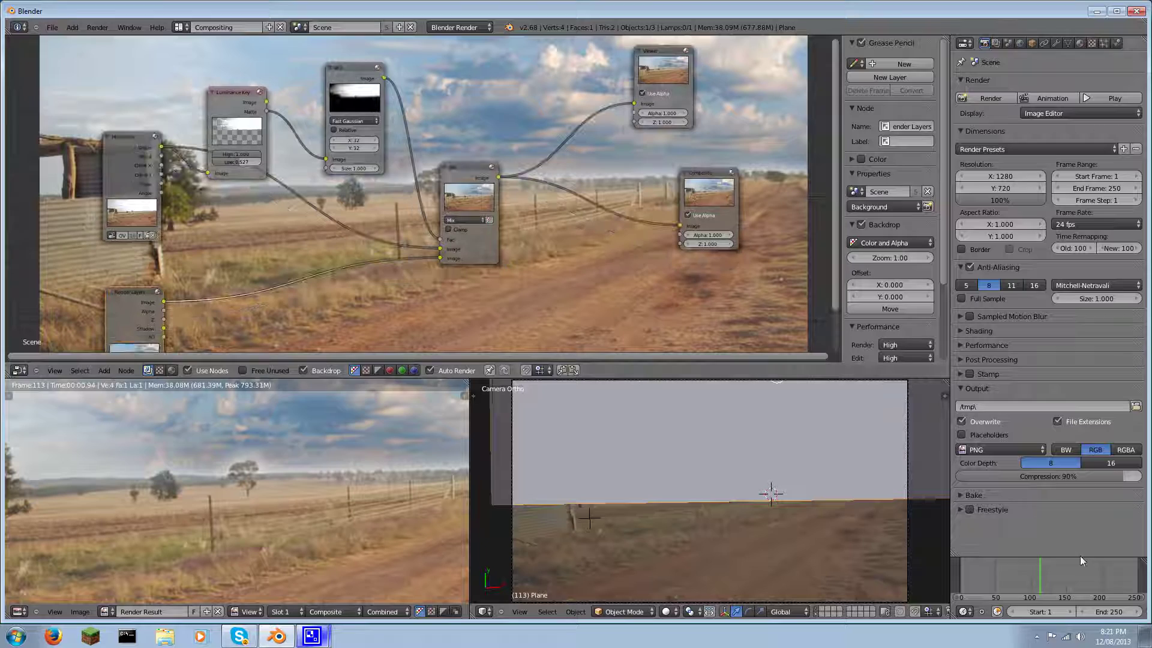
drag(1071, 571, 1109, 575)
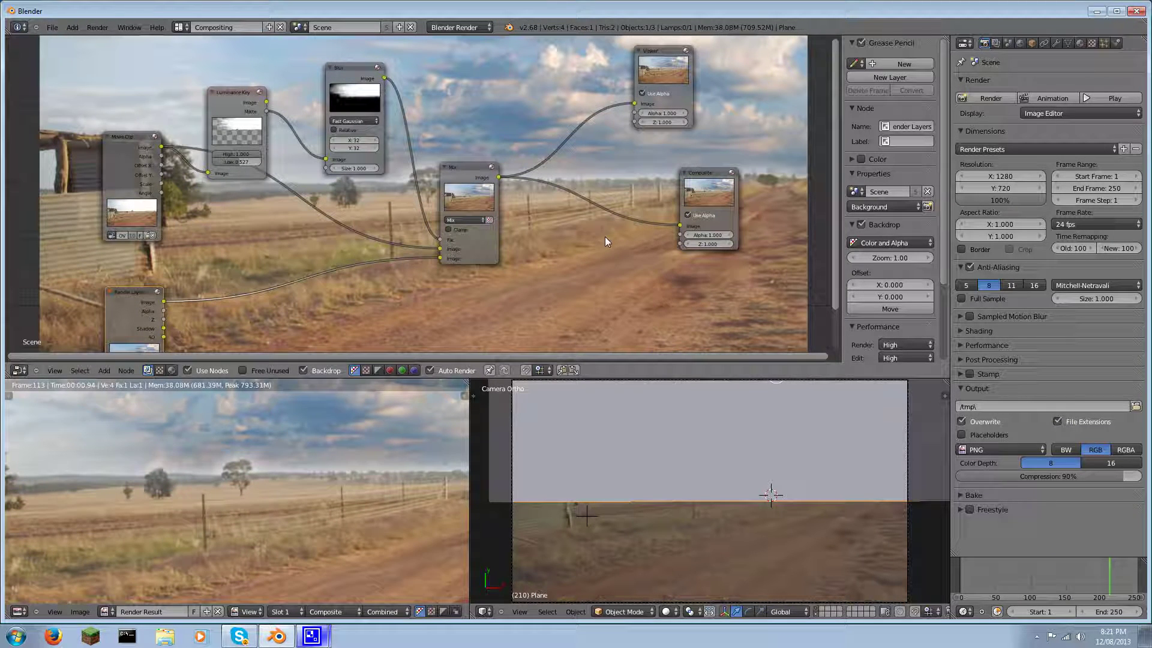
key(F12)
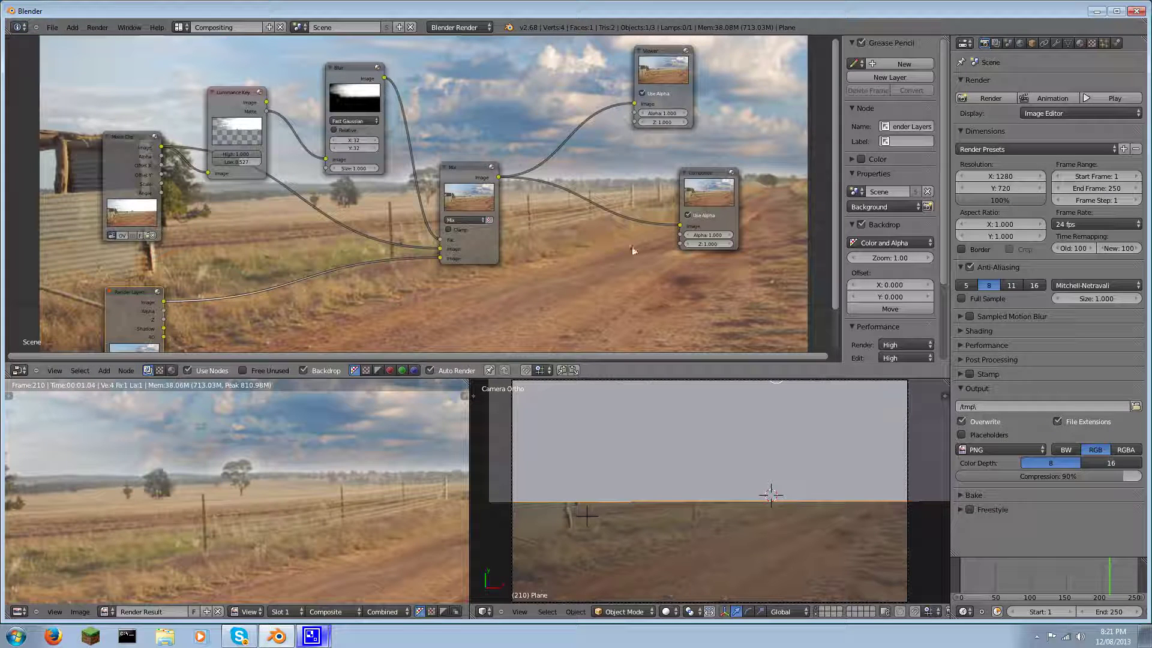
Step: Go to frame 106 on the timeline and render it
click(1036, 577)
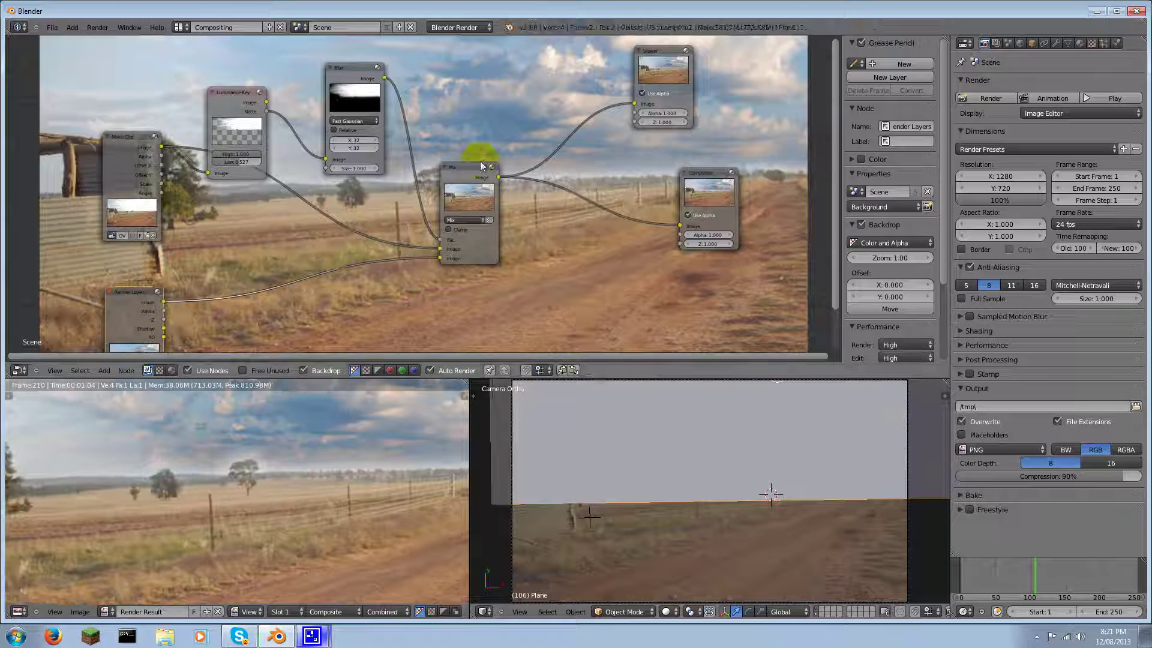
key(F12)
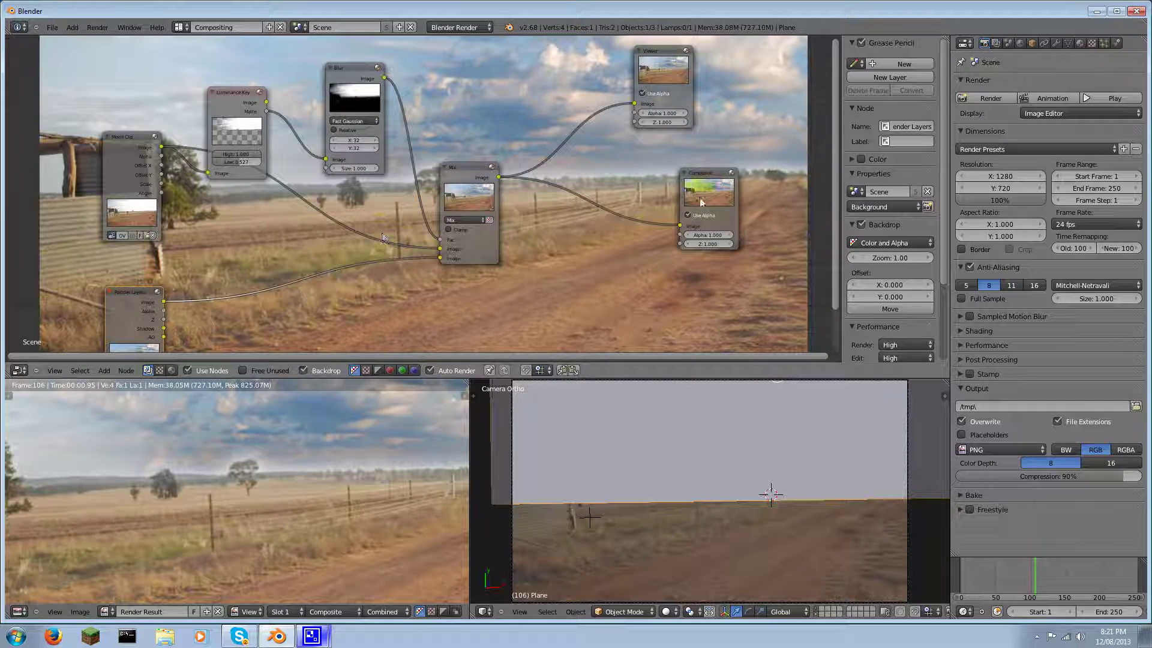
Step: Move the Mix node farther from the Movie Clip node to make room for more nodes between them
middle_drag(417, 198, 570, 185)
middle_drag(492, 154, 621, 190)
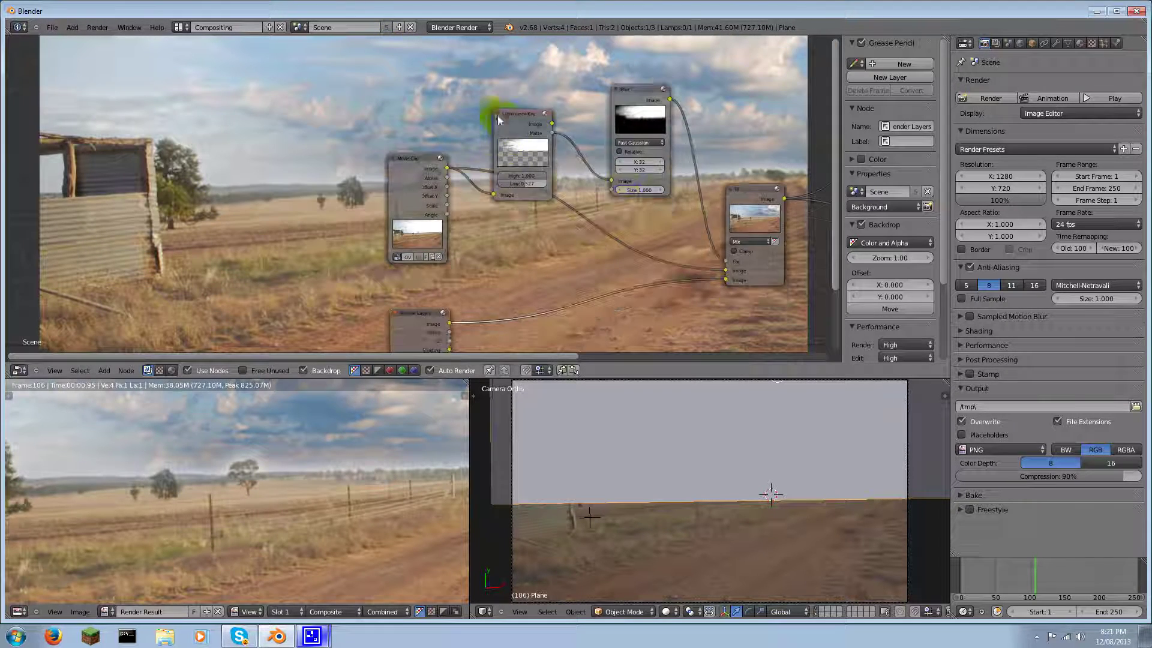
click(498, 117)
middle_drag(715, 265, 508, 189)
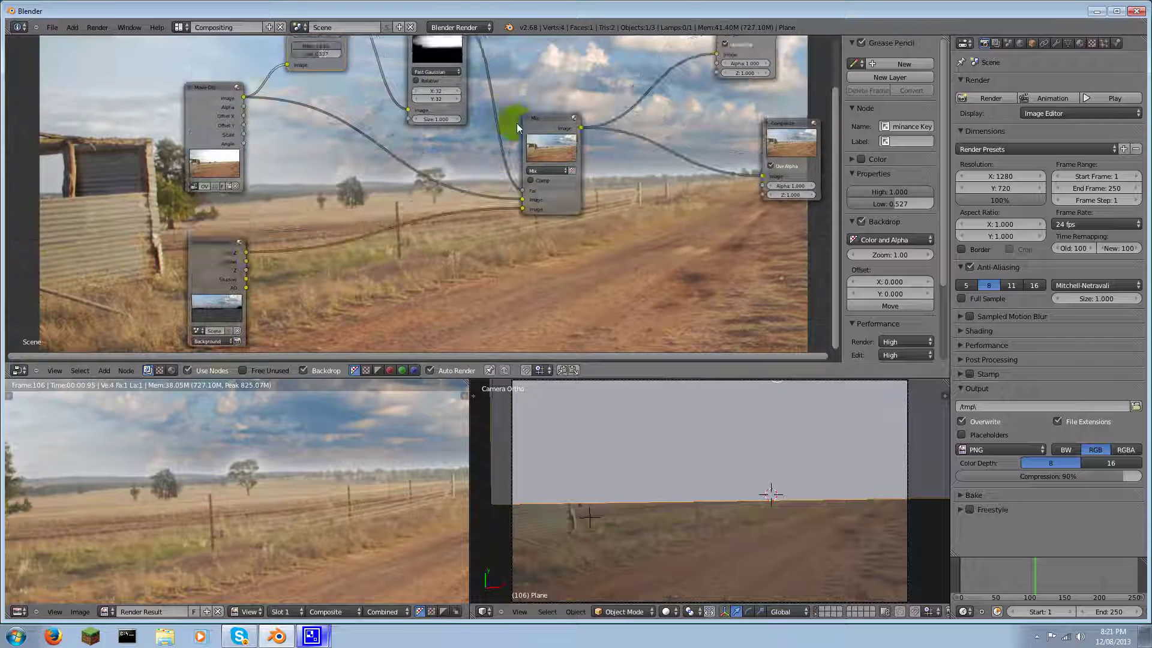
drag(516, 124, 521, 125)
middle_drag(318, 274, 276, 247)
drag(169, 221, 182, 244)
middle_drag(367, 254, 174, 249)
middle_drag(494, 139, 635, 262)
middle_drag(406, 121, 491, 166)
drag(625, 185, 706, 177)
middle_drag(643, 236, 662, 245)
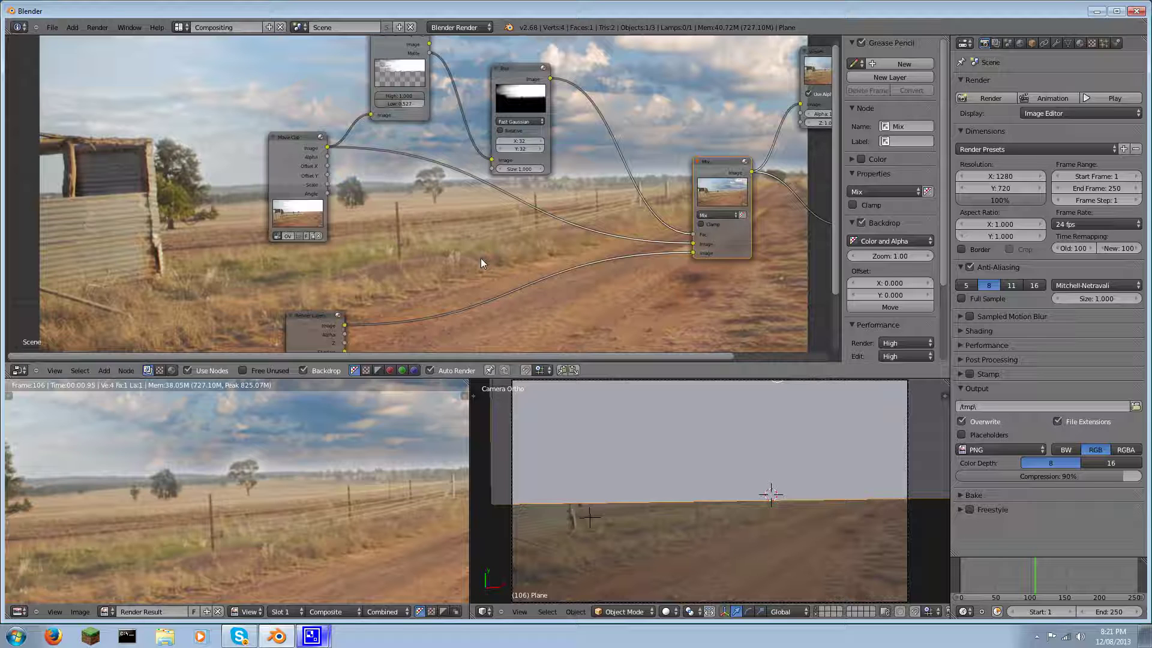
Step: Insert an RGB Curves node between the Movie Clip and Mix nodes and lower its combined curve to about X 0.62, Y 0.46
key(shift+a)
mouse_move(456, 283)
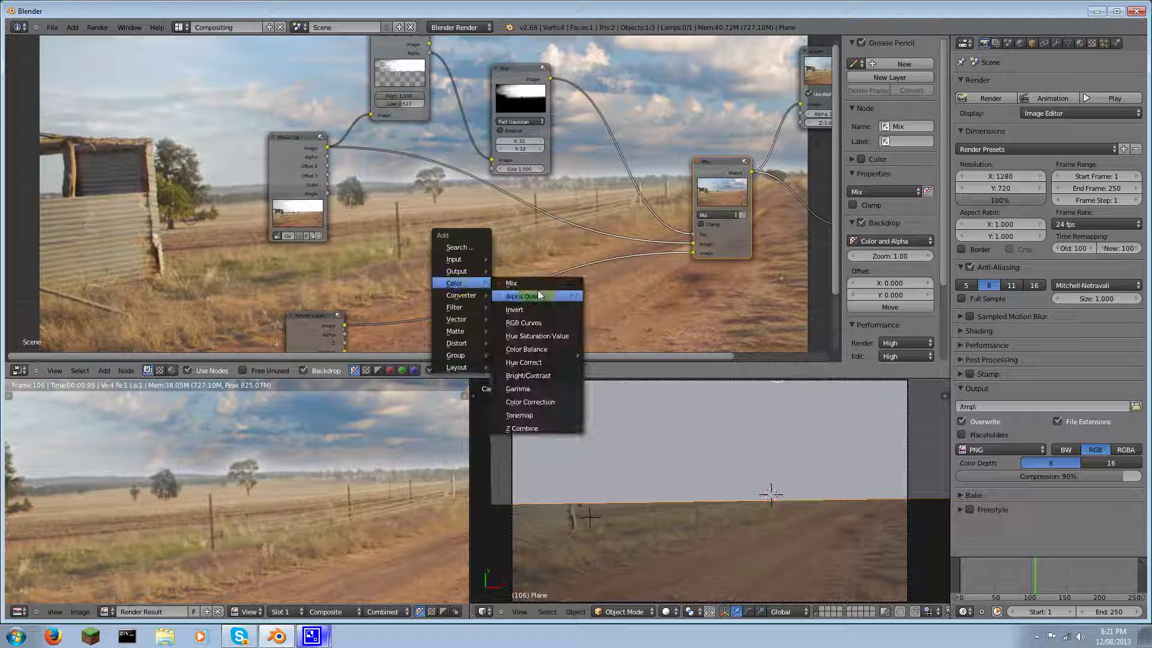
click(523, 323)
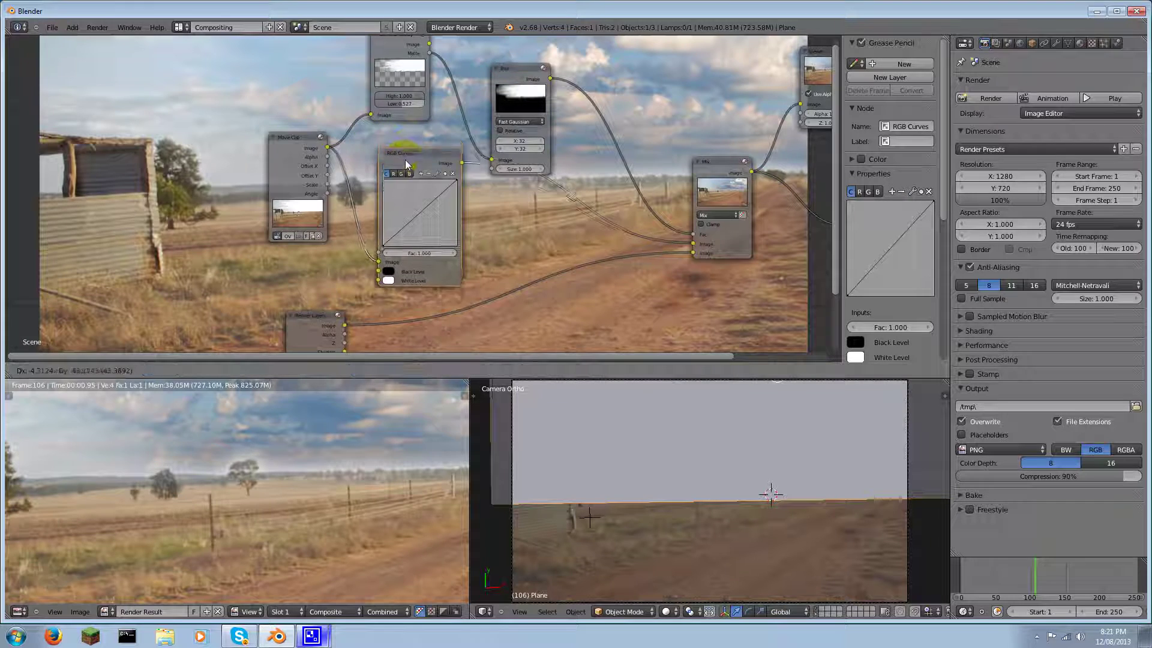
click(410, 172)
click(430, 223)
drag(429, 224, 435, 228)
Step: Lower the blue curve slightly with a point at about X 0.56, Y 0.49
click(415, 186)
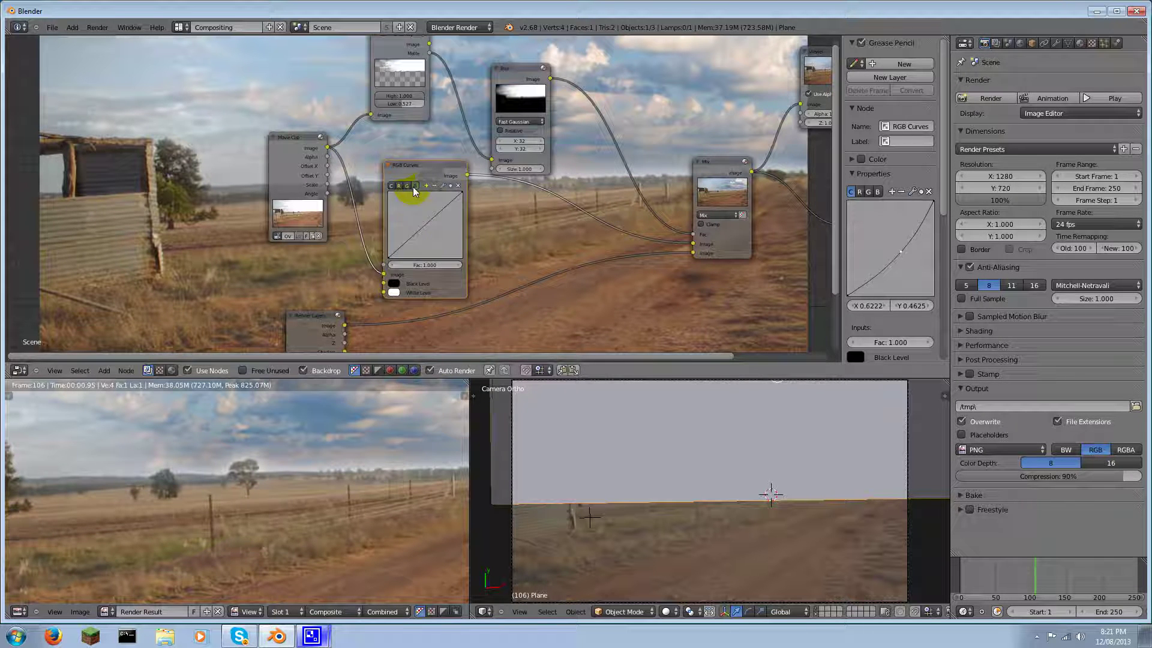
click(430, 226)
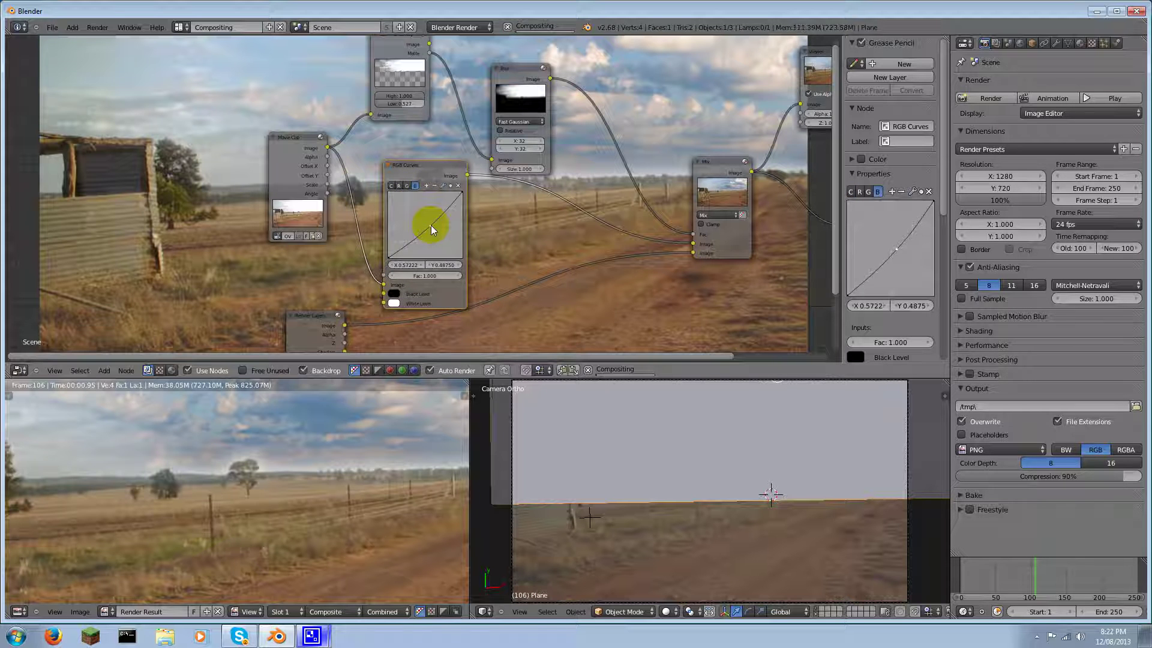
drag(427, 226, 427, 225)
Step: Raise the green curve's midpoint slightly, add a second green point near X 0.74, Y 0.74, and raise the red curve to about X 0.51, Y 0.53
click(408, 186)
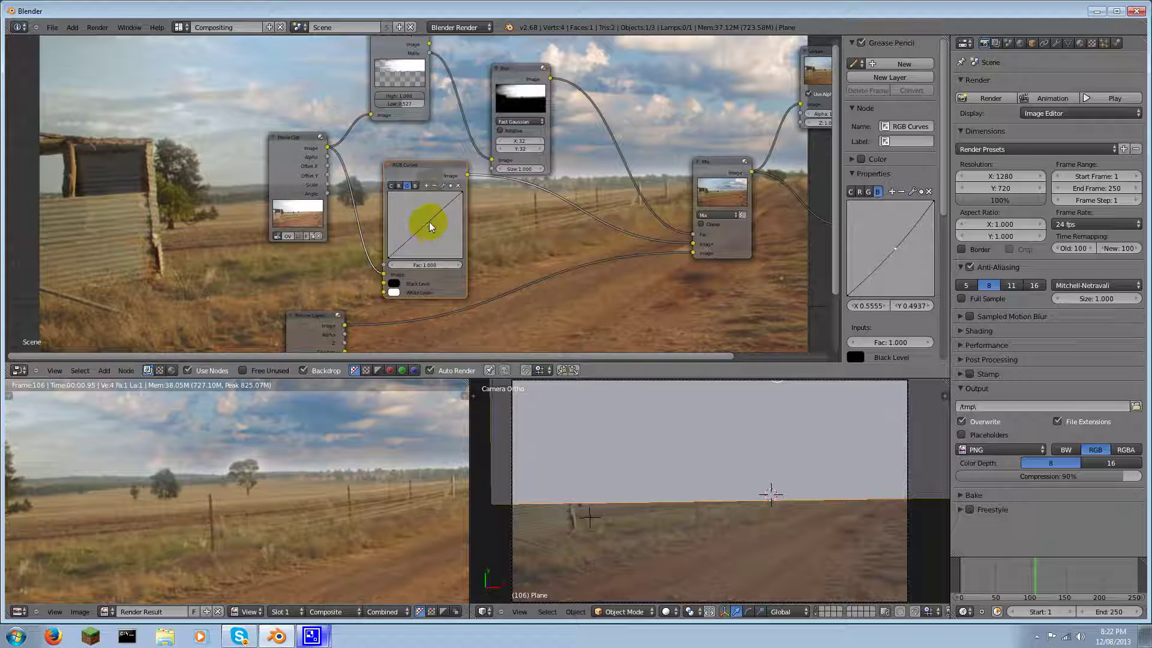
click(429, 222)
drag(430, 222, 426, 220)
click(445, 210)
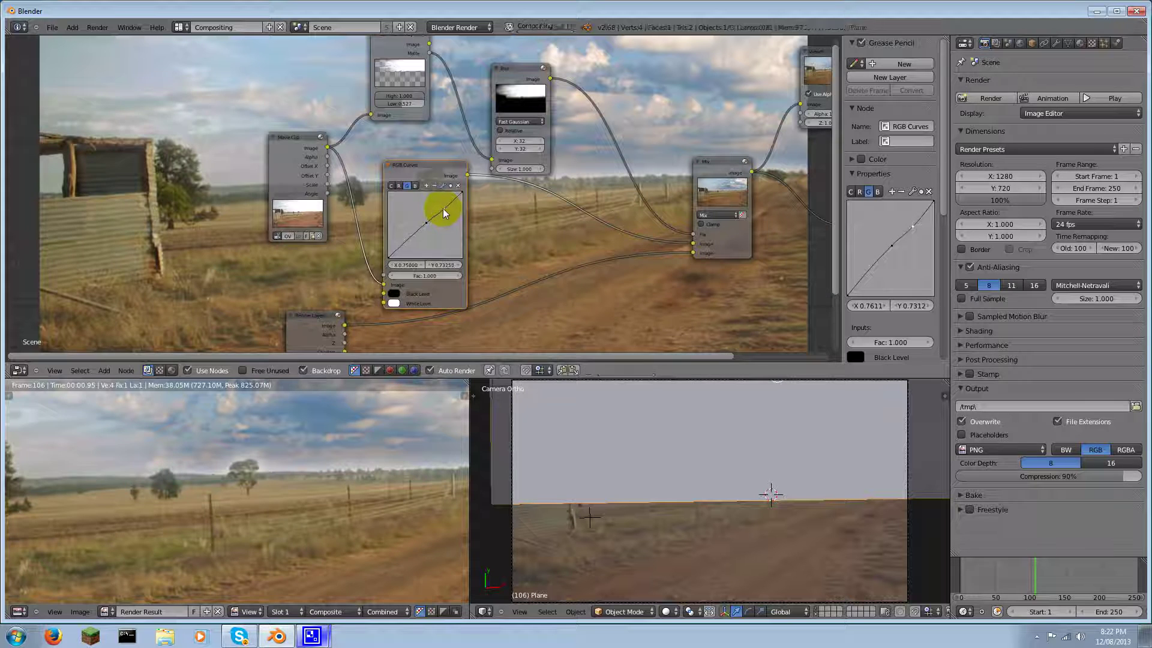
click(444, 210)
click(443, 210)
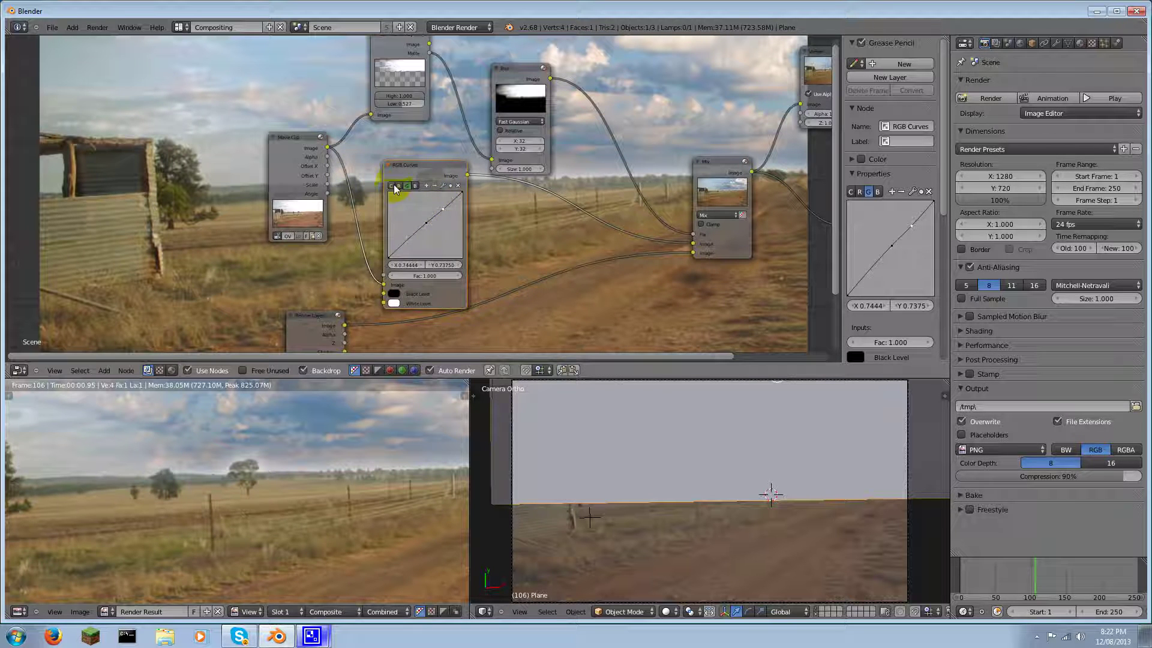
click(397, 186)
click(426, 223)
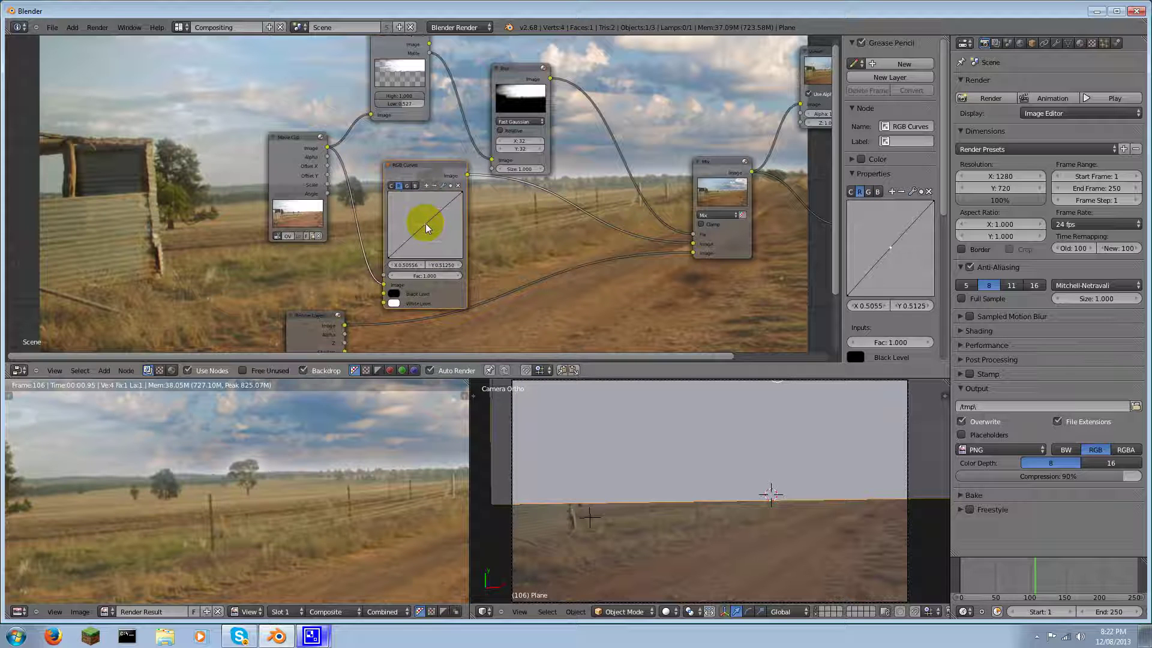
Step: Tidy the compositor layout by repositioning the RGB Curves, Render Layers and Blur nodes
middle_drag(524, 219, 484, 214)
drag(379, 162, 367, 159)
middle_drag(554, 233, 445, 216)
middle_drag(325, 265, 315, 146)
drag(225, 196, 254, 222)
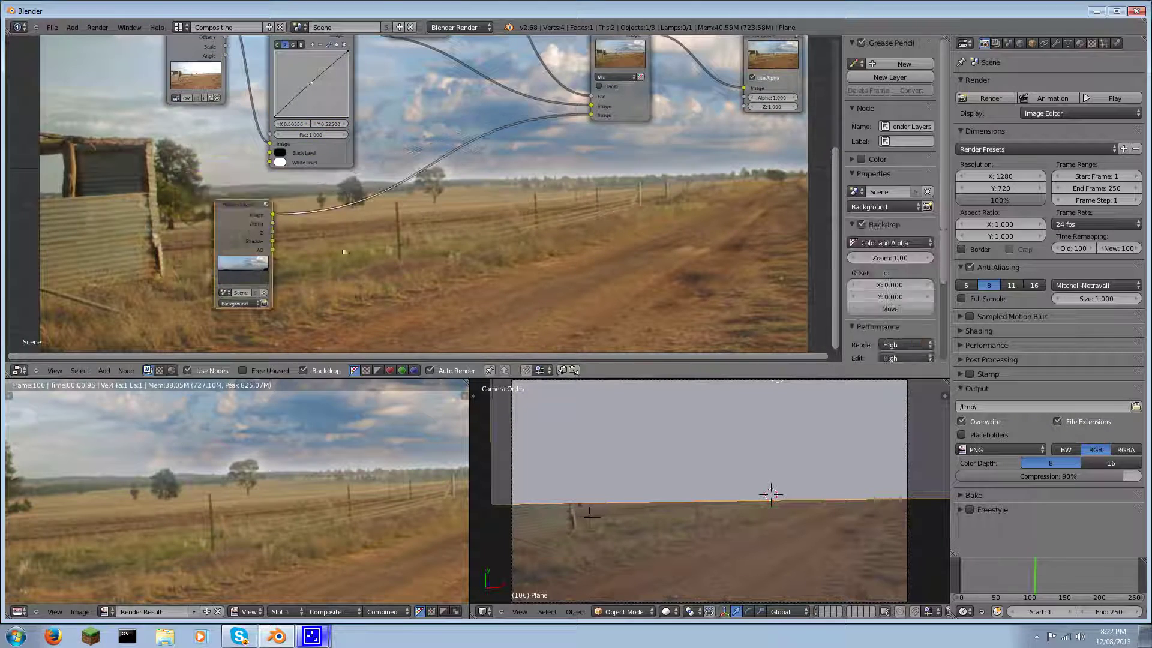
middle_drag(441, 258, 352, 391)
middle_drag(341, 81, 335, 131)
drag(312, 112, 324, 69)
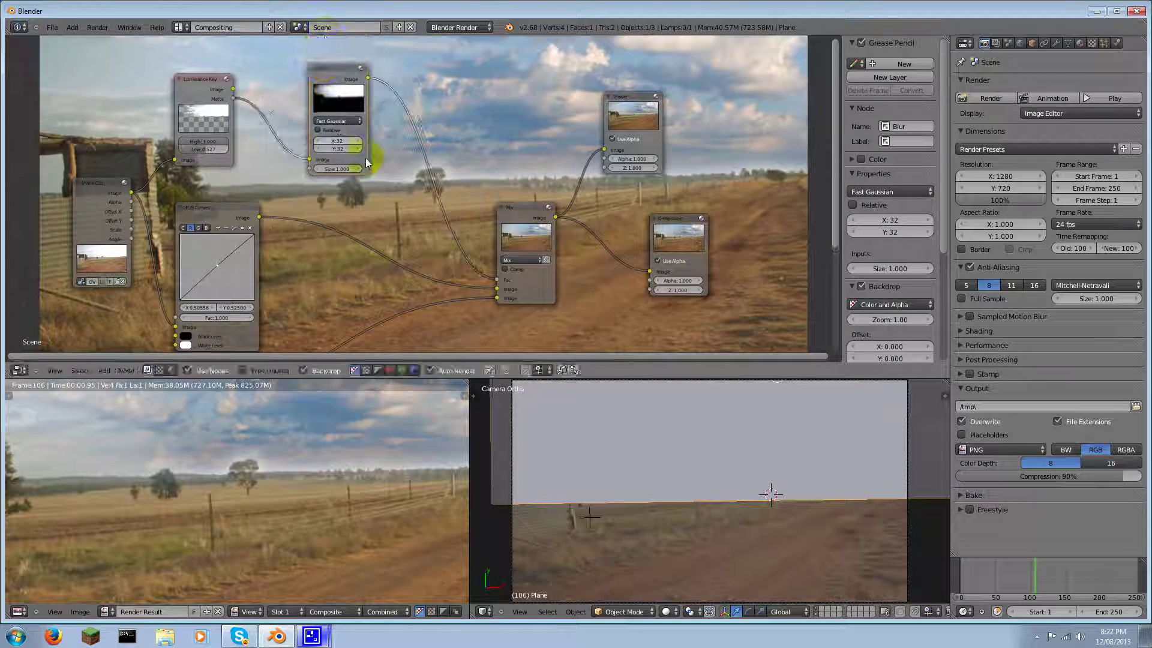
middle_drag(401, 288, 349, 232)
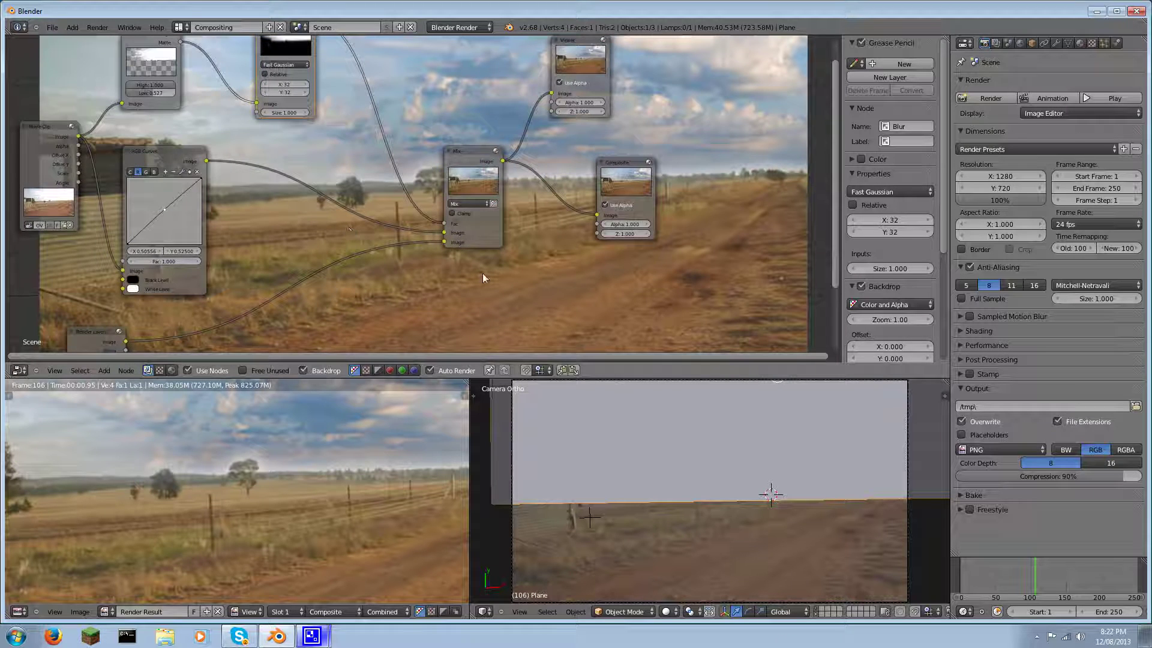
middle_drag(513, 266, 346, 199)
middle_drag(251, 166, 416, 220)
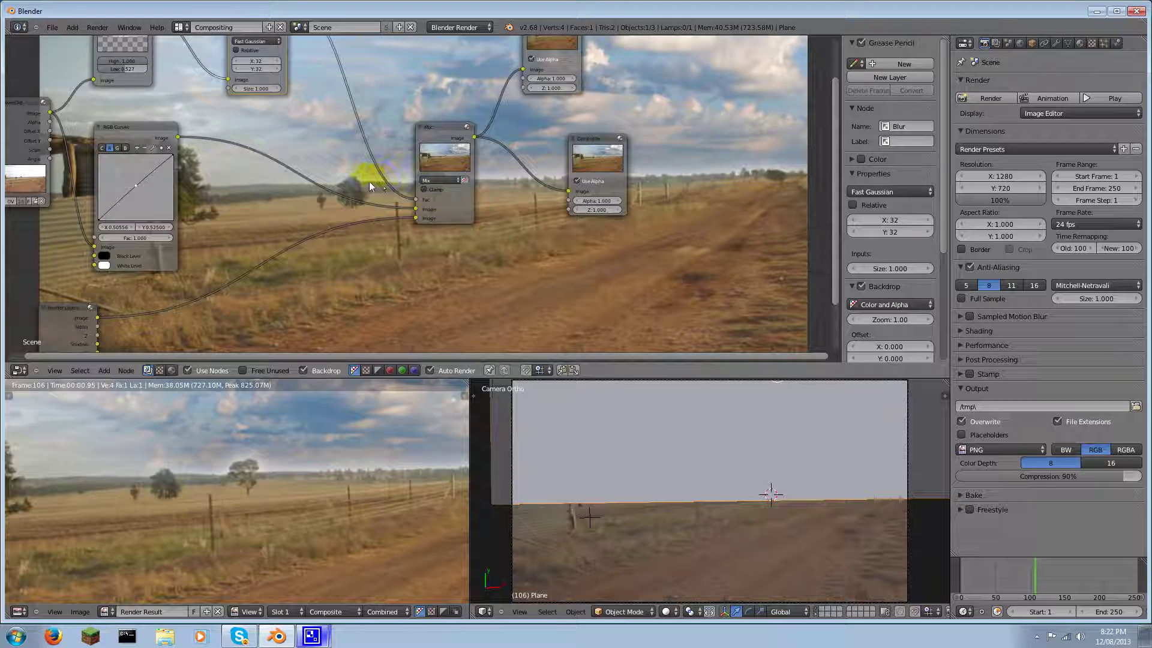
middle_drag(369, 181, 403, 187)
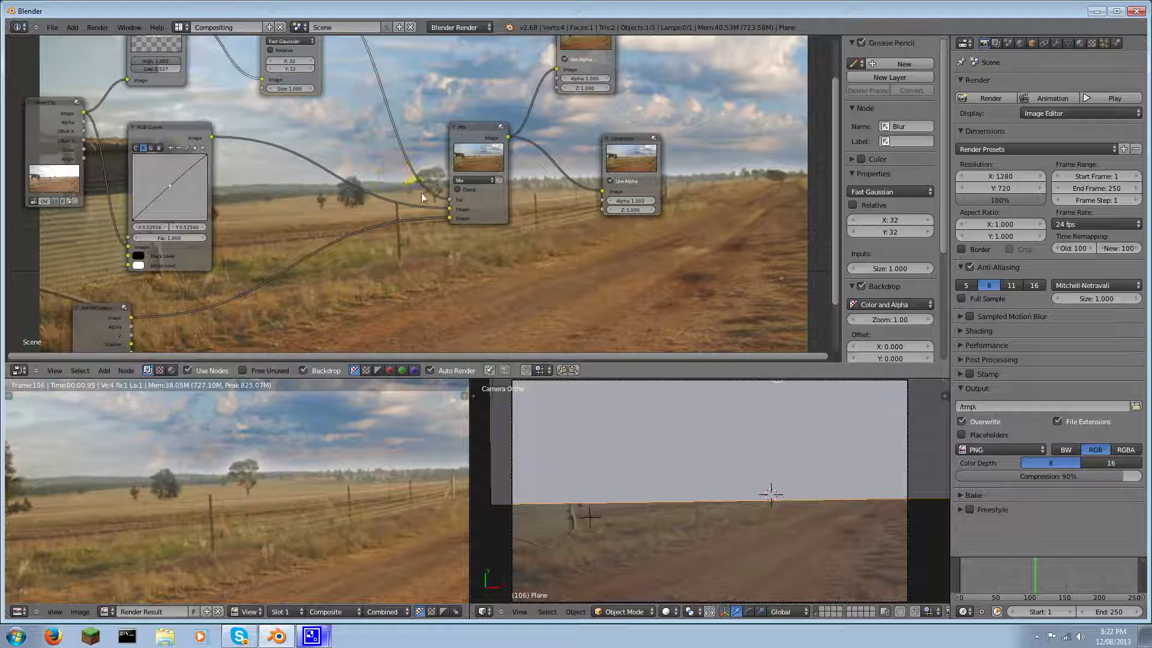
Step: Insert a Filter node on the link between the RGB Curves and Mix nodes
key(shift+a)
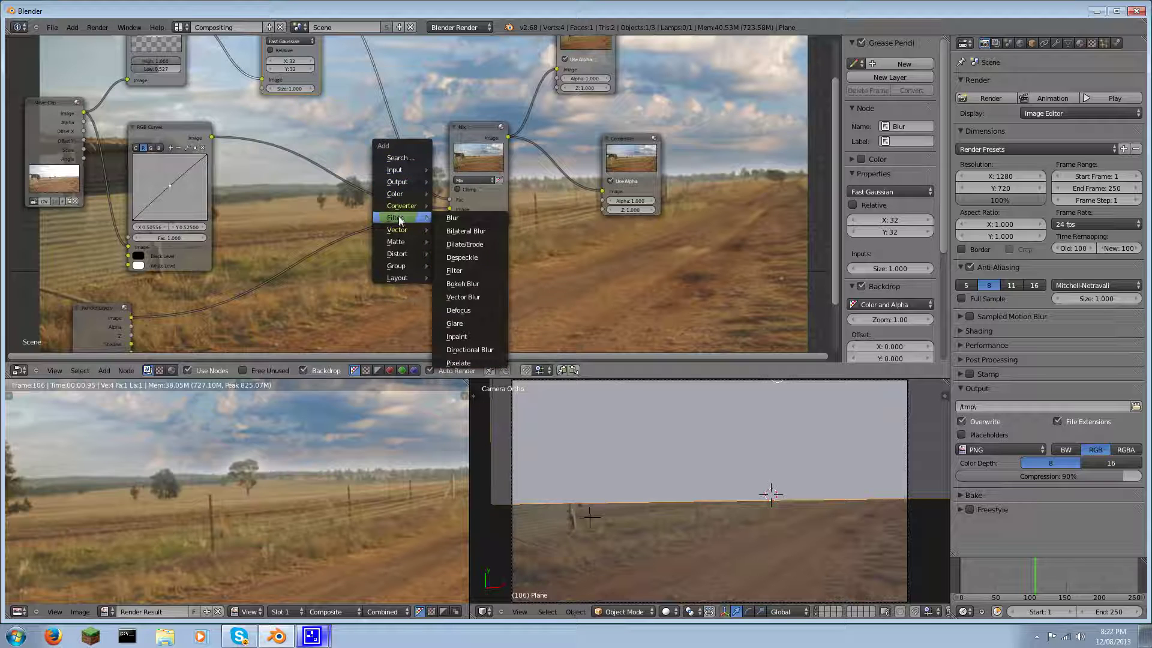
mouse_move(419, 225)
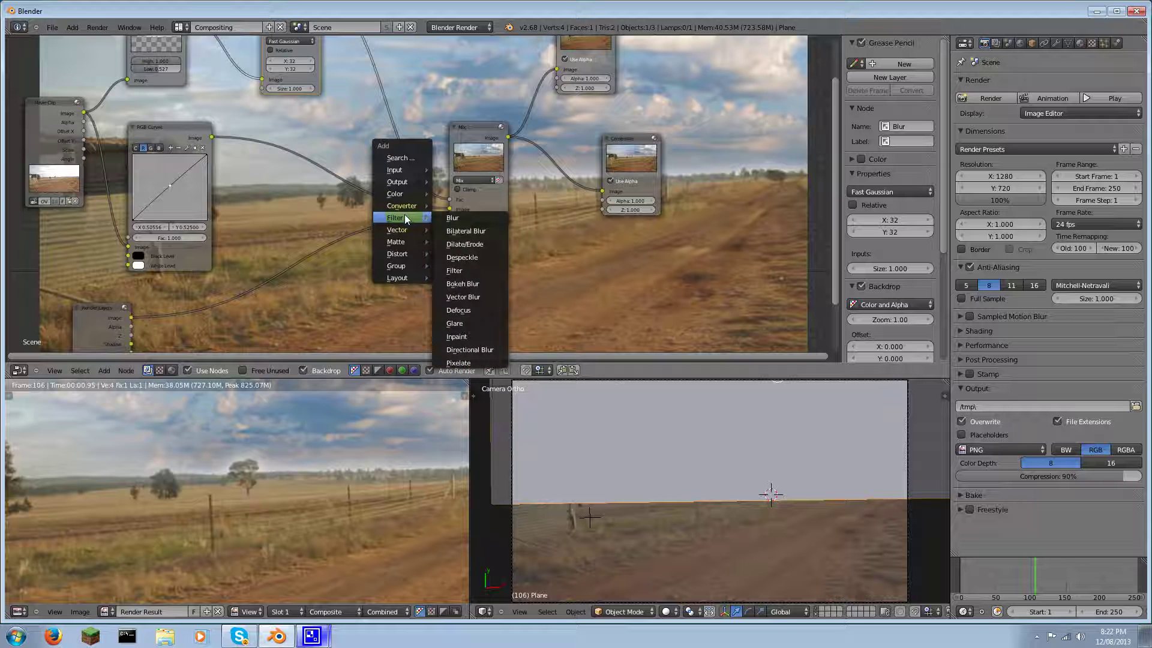
click(474, 267)
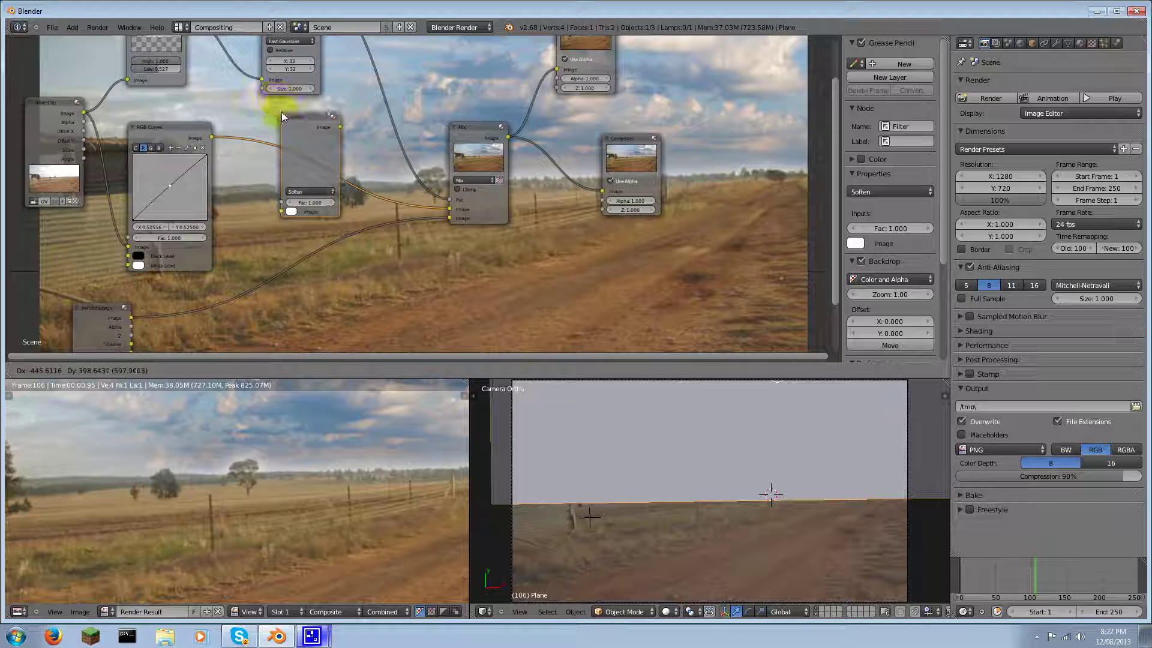
click(282, 112)
Step: Set the Filter node's type to Sharpen with a factor of 0.1
click(309, 192)
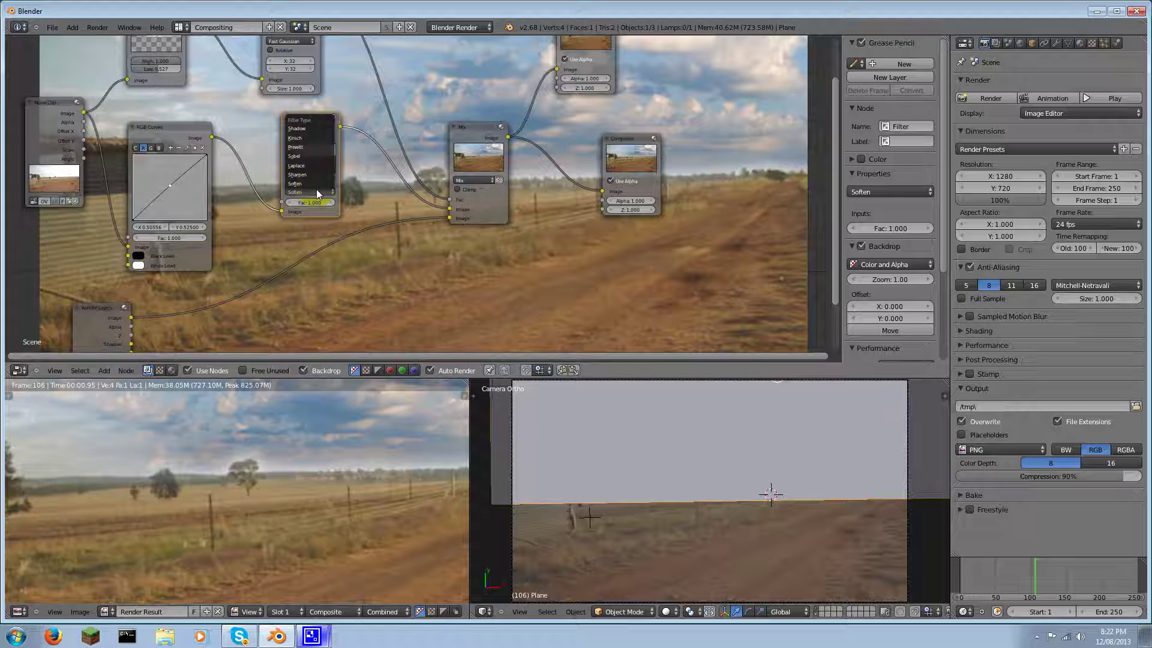
click(302, 176)
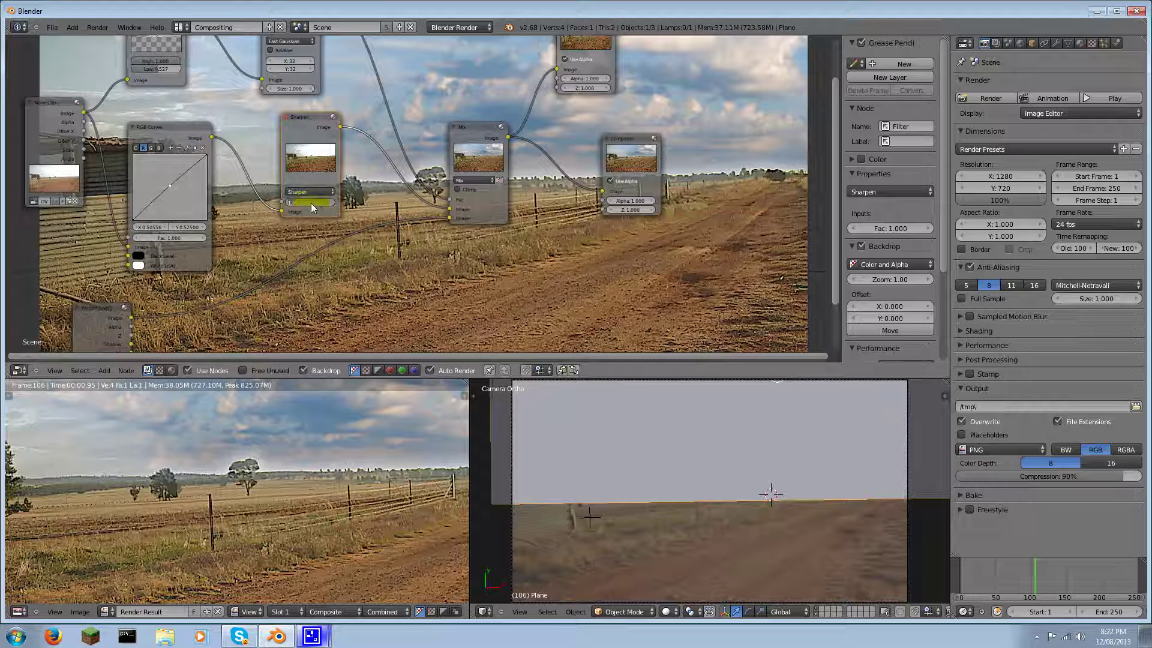
click(311, 203)
text(0.1)
key(Return)
middle_drag(351, 213, 559, 188)
middle_drag(671, 114, 489, 183)
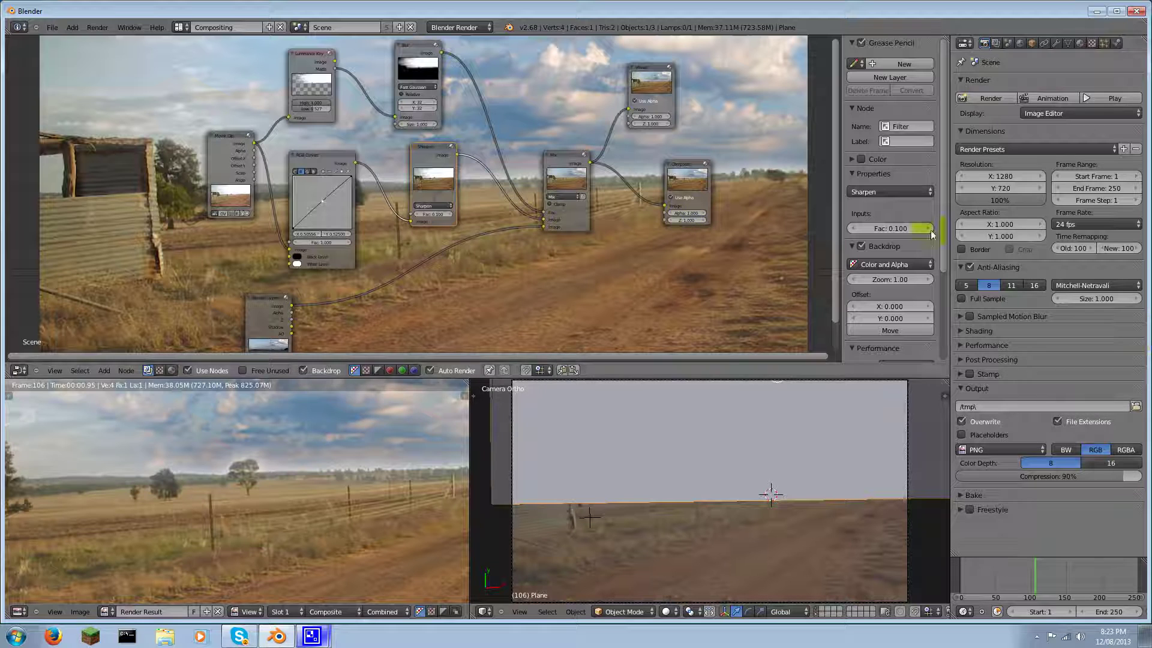
Step: Set the render output folder to the Desktop
click(1134, 407)
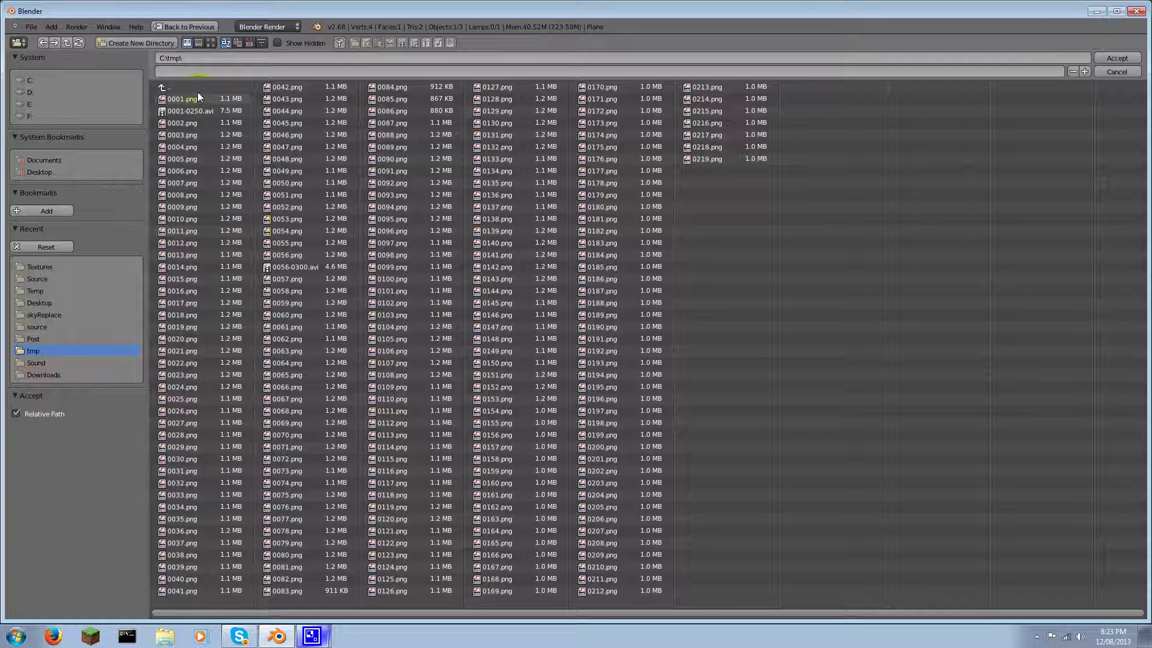
click(41, 170)
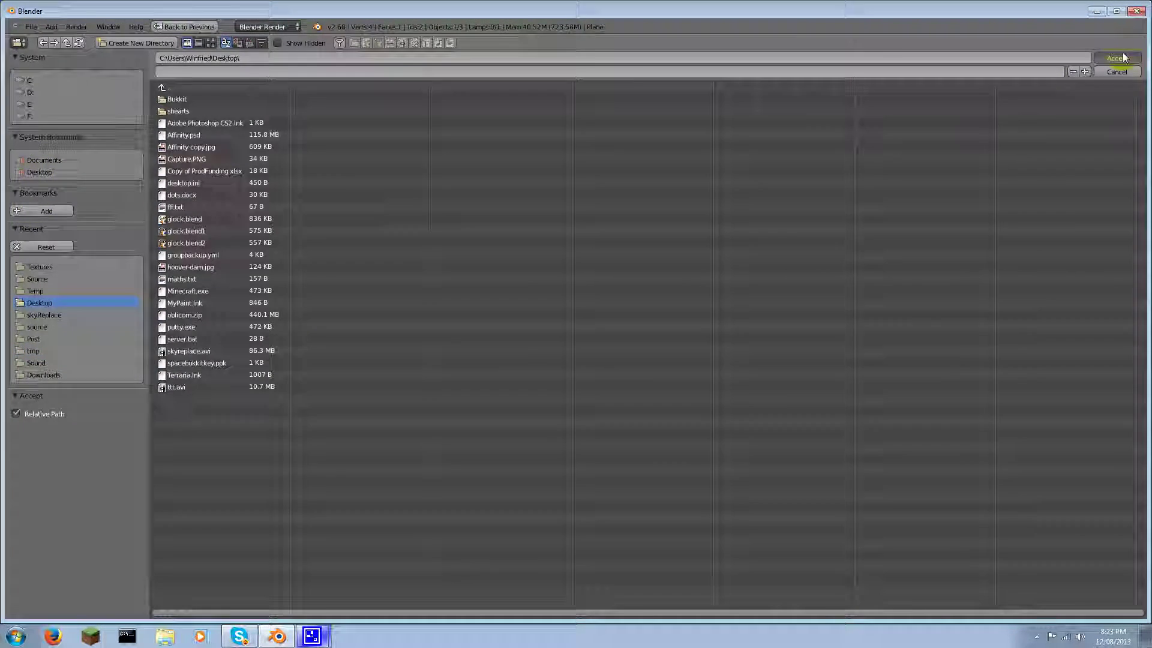
click(1117, 58)
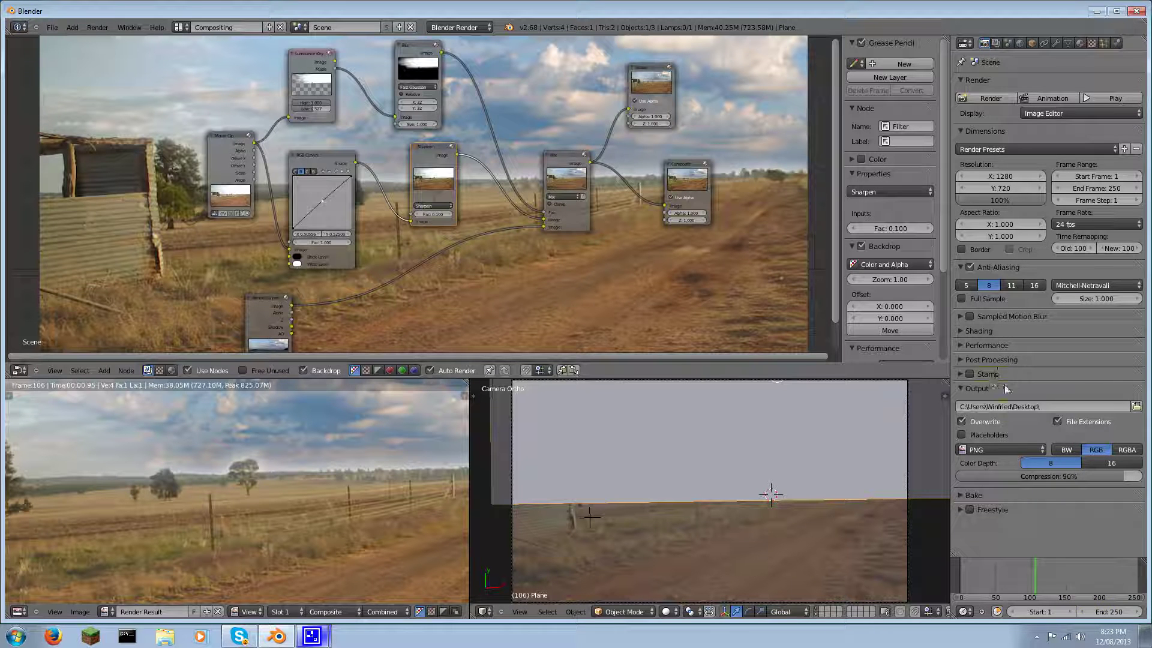
Step: Set the output file format to H.264 with Quicktime as the encoding format and MP3 as the audio codec
click(1027, 449)
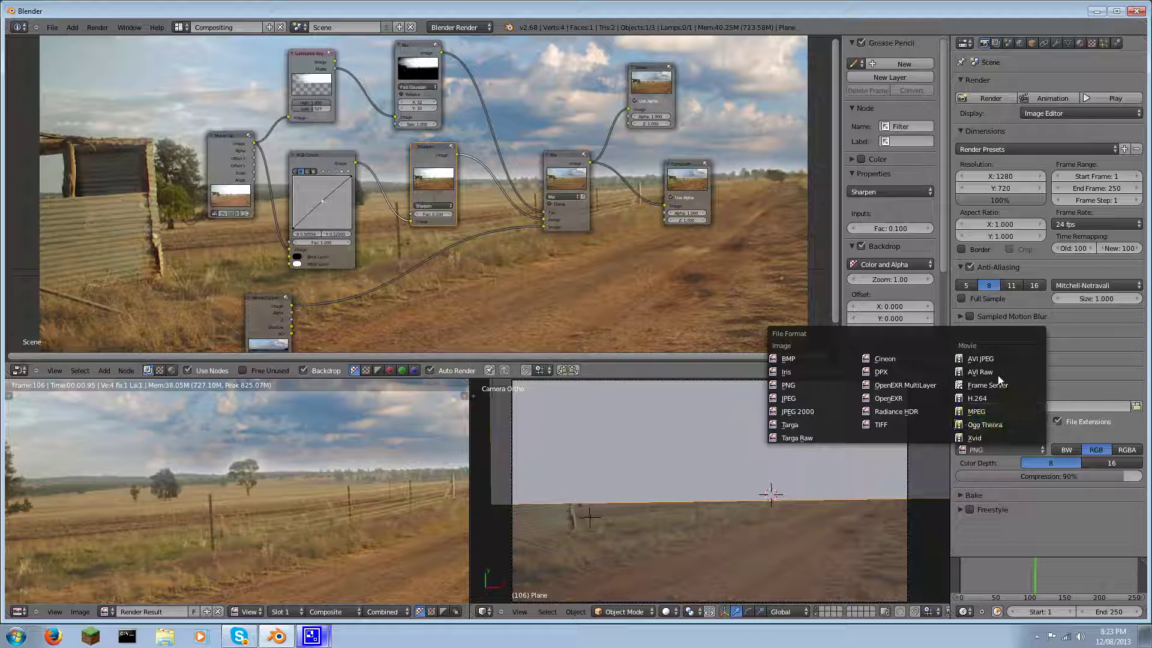
click(994, 399)
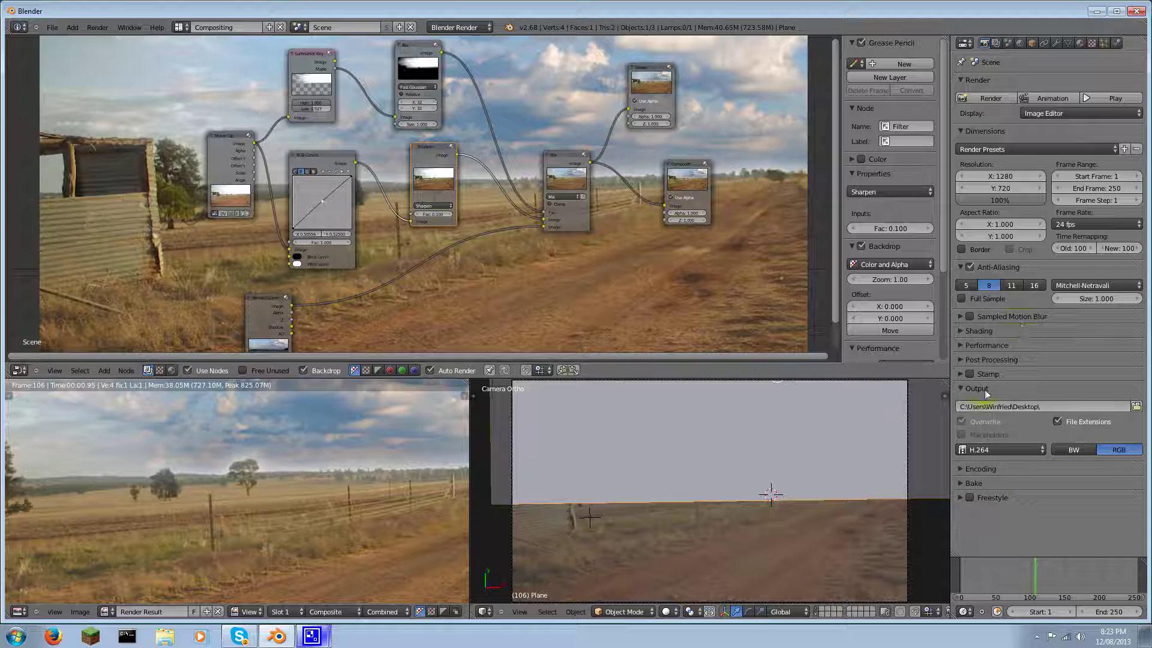
click(964, 470)
scroll(972, 456, down, 4)
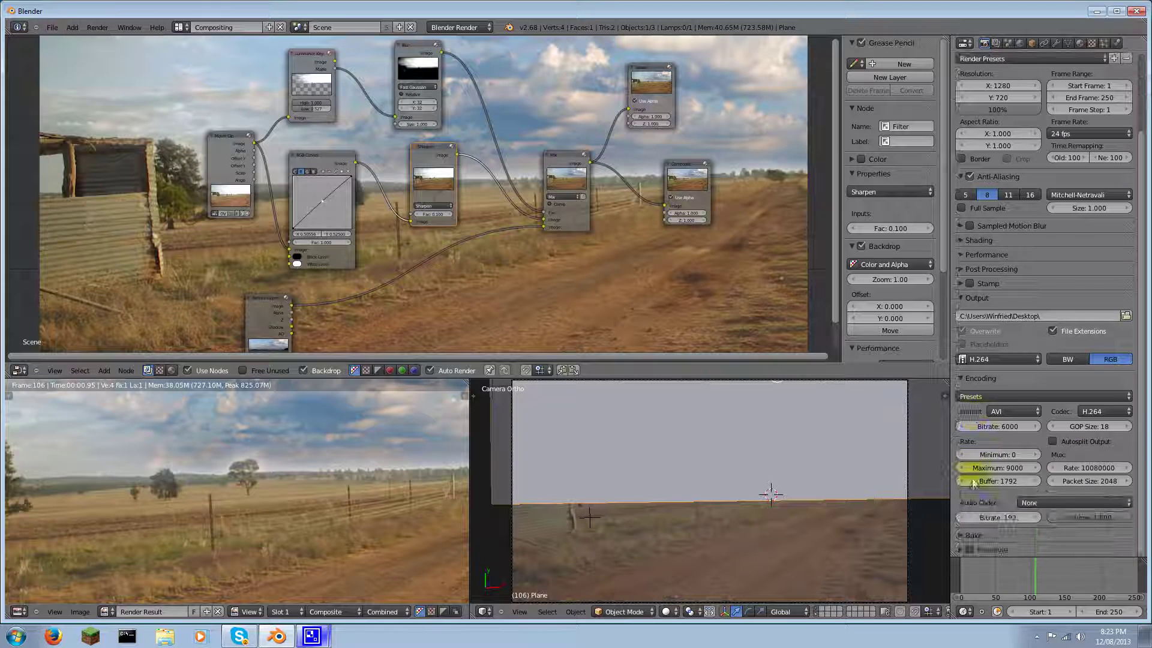
click(1030, 411)
click(1021, 358)
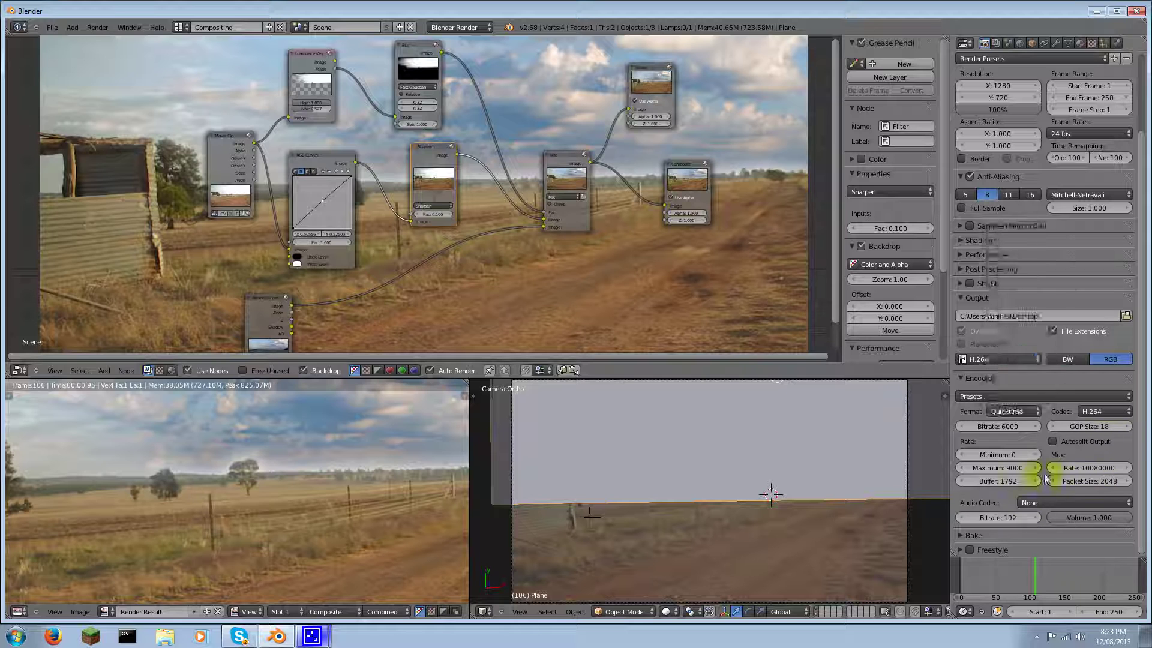
click(1047, 503)
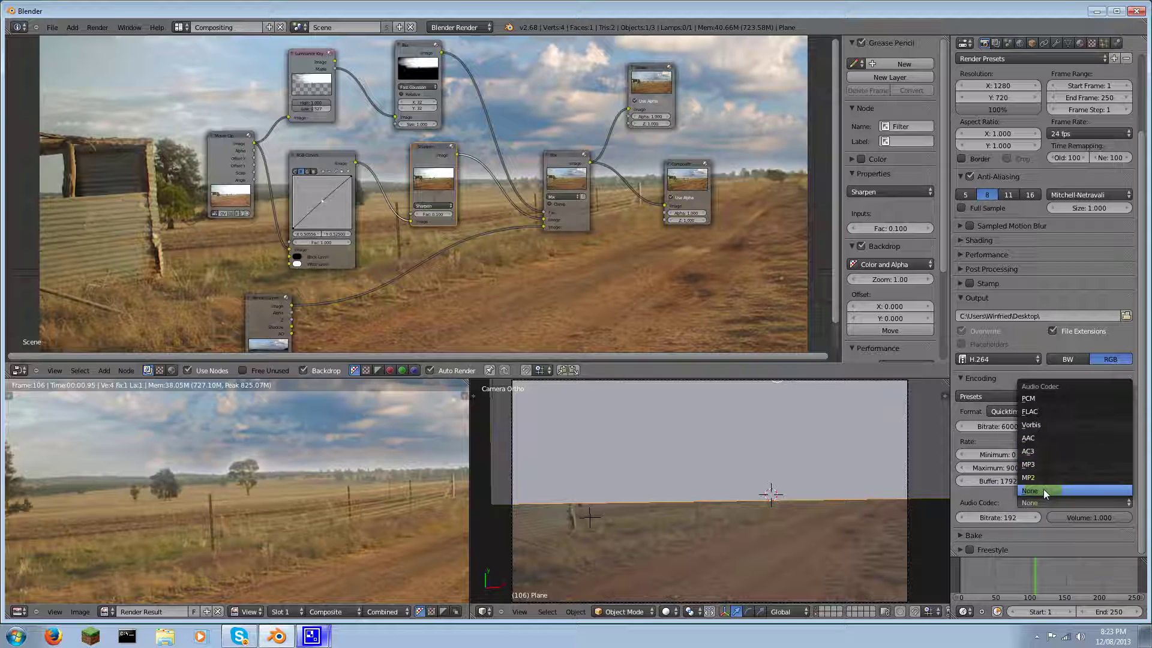
click(1042, 465)
Step: Start rendering the full animation
scroll(1082, 485, up, 1)
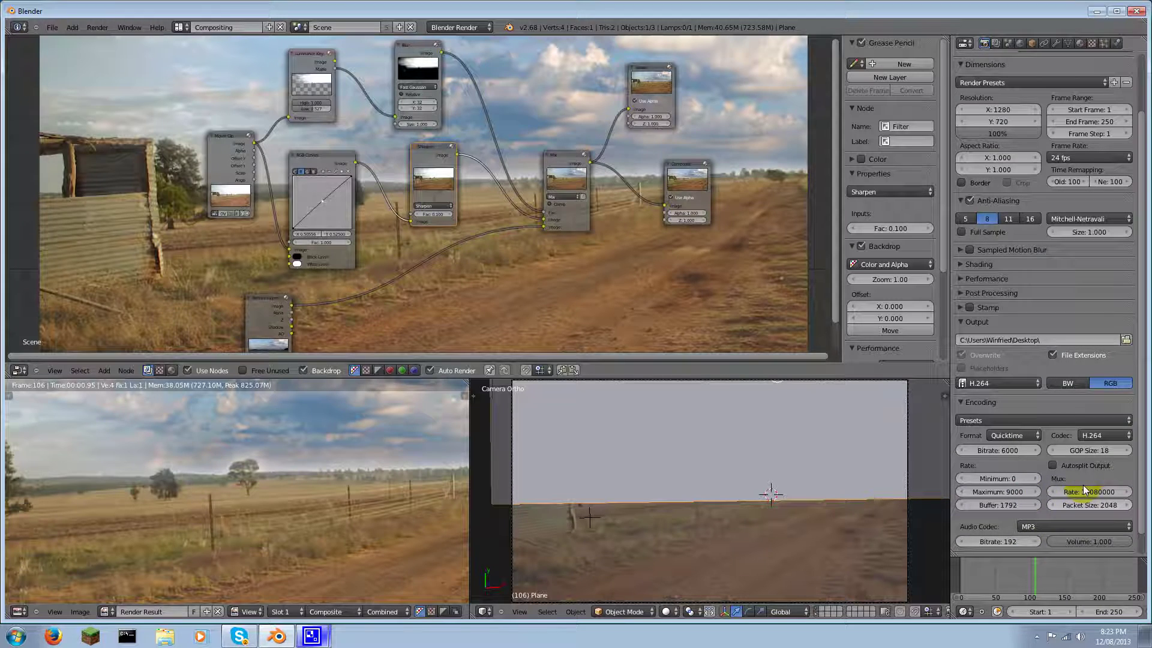
scroll(1063, 500, up, 3)
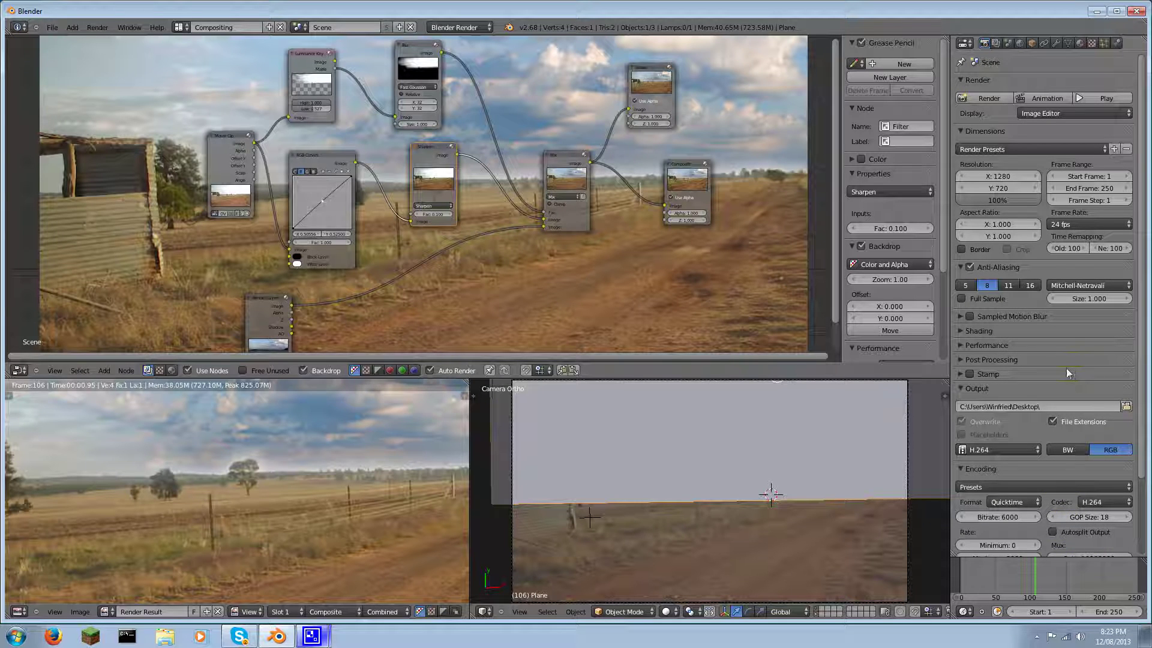
click(1037, 96)
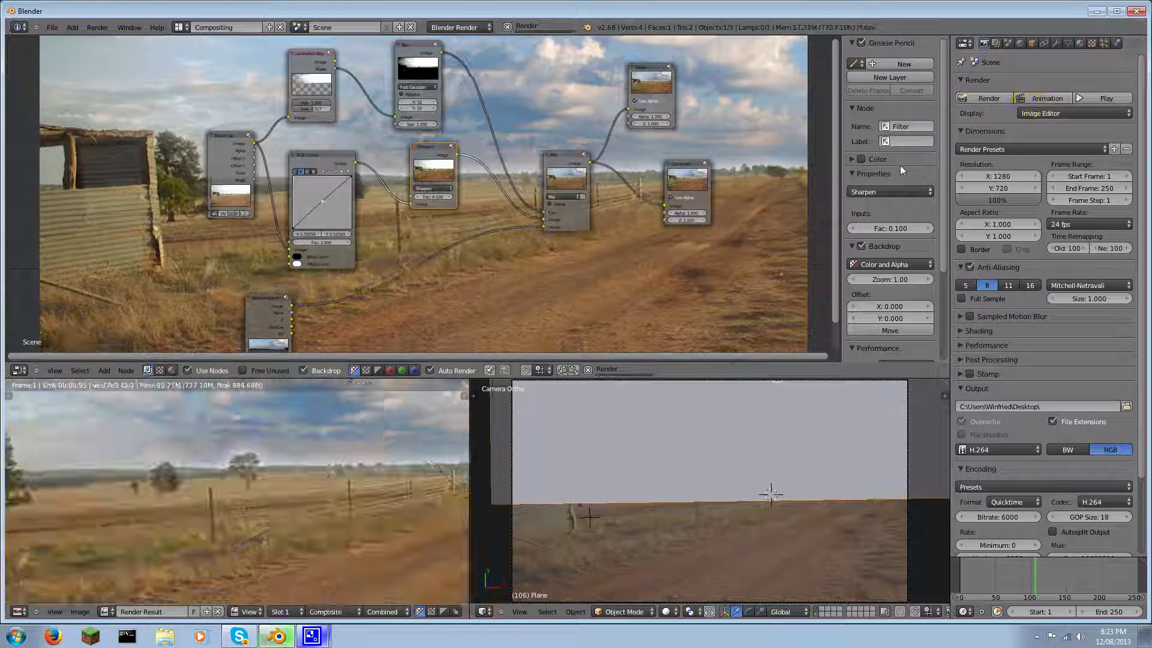